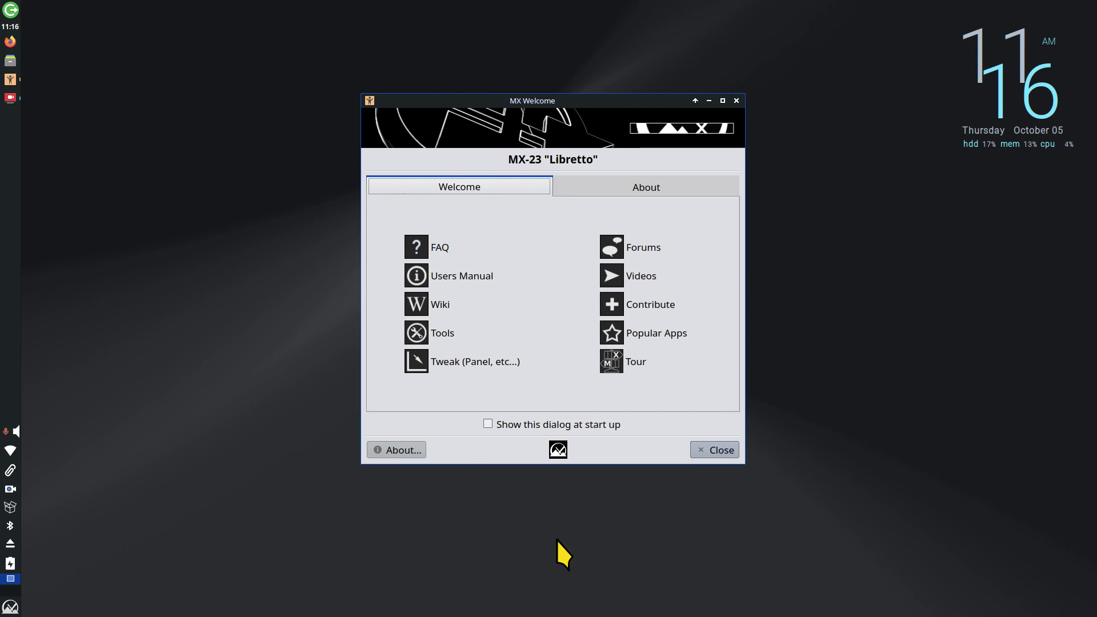
- Close the MX Welcome window and search the application menu for "backup"
left_click(722, 450)
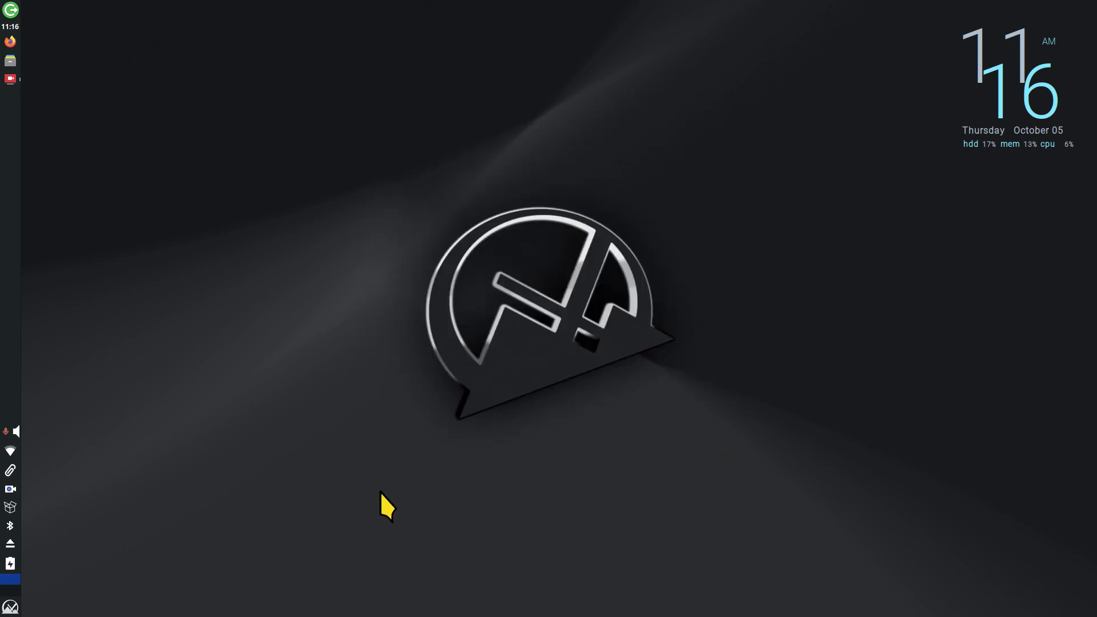
left_click(10, 607)
left_click(426, 324)
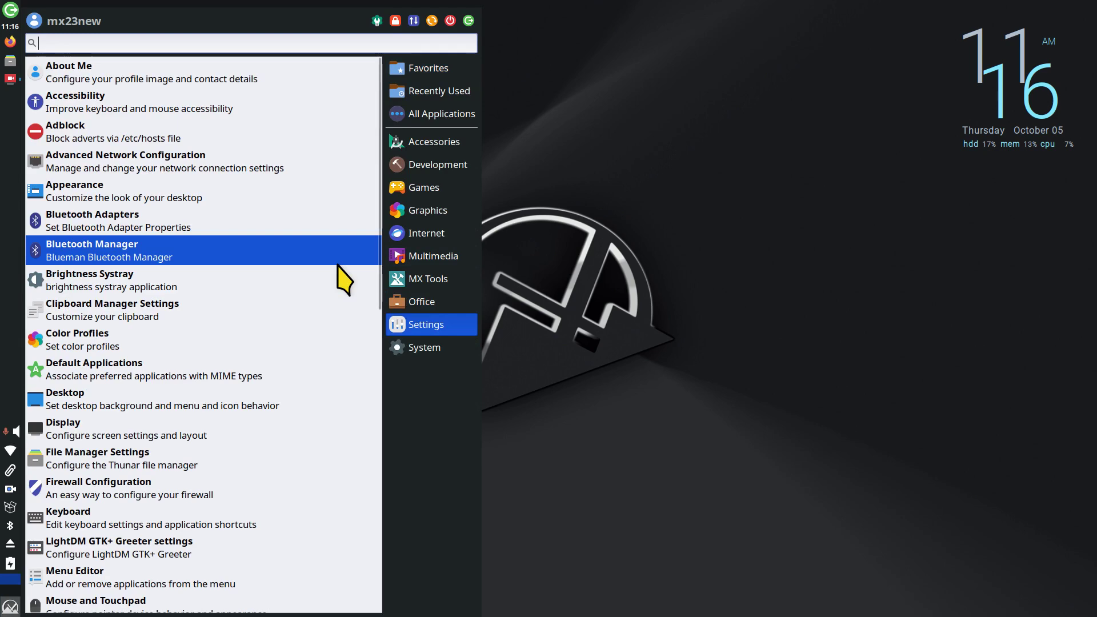
type("backup")
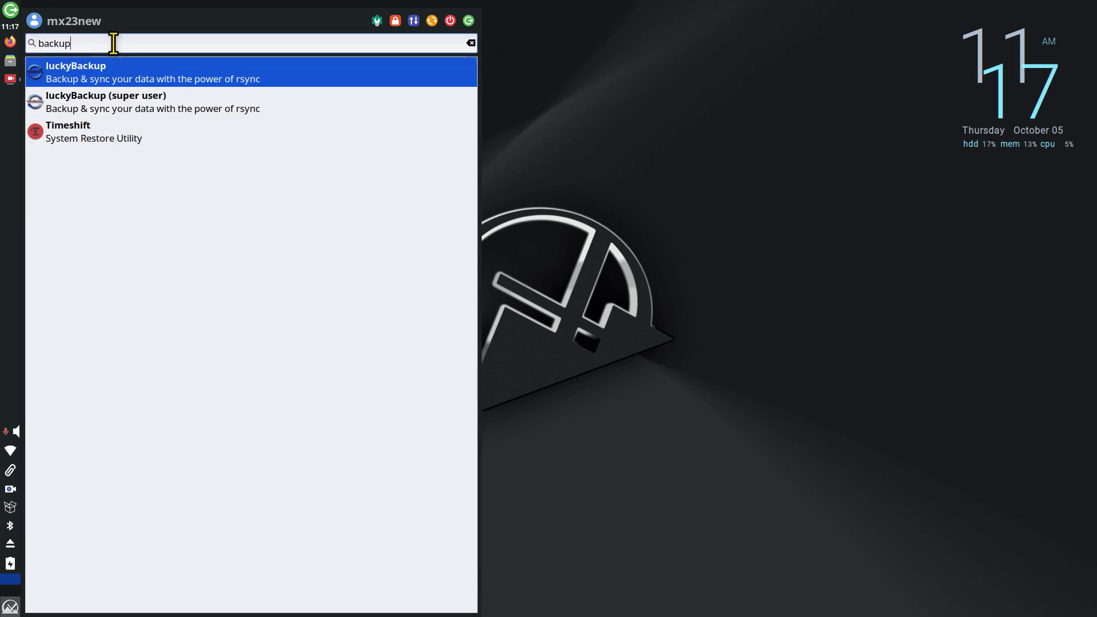
- Replace the application menu search with "mx" and open MX Tools
key("BackSpace")
key("BackSpace")
key("BackSpace")
key("BackSpace")
key("BackSpace")
key("BackSpace")
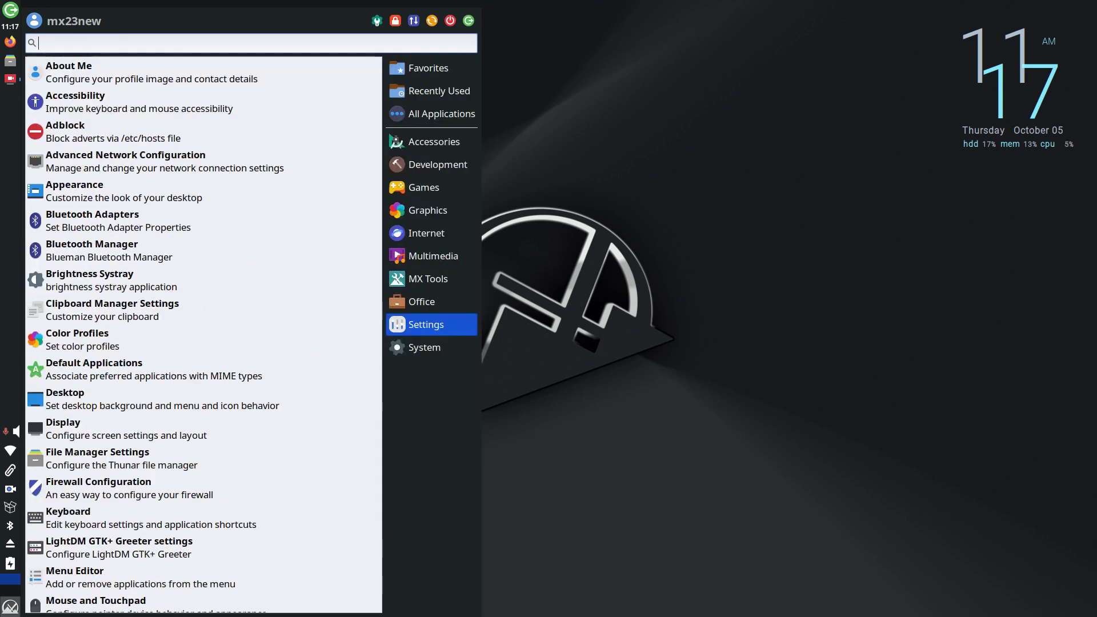
type("mx")
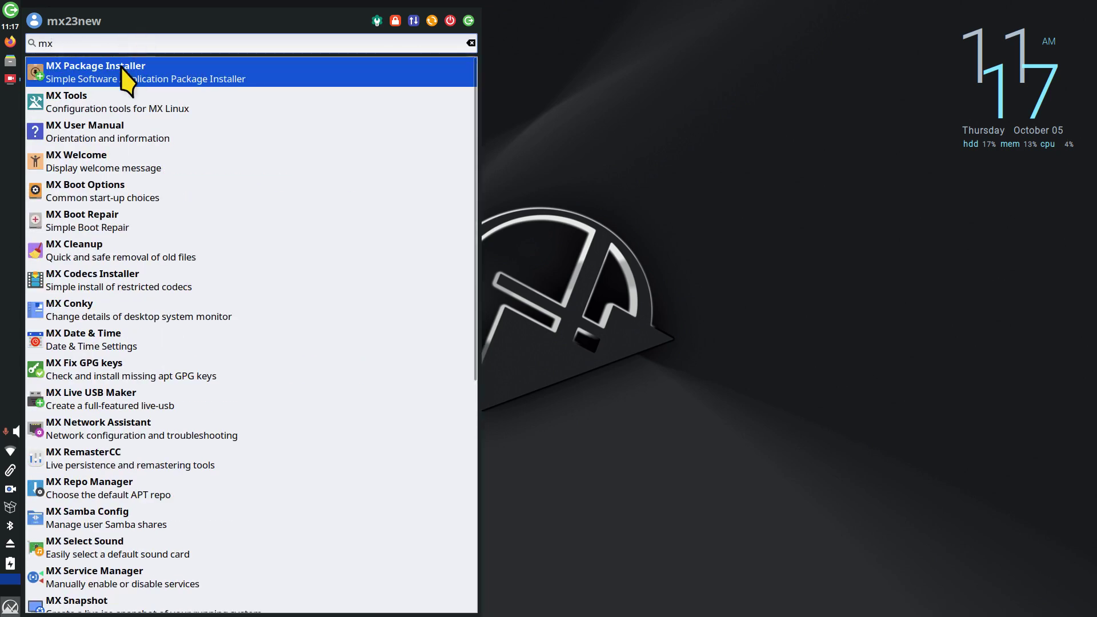
left_click(105, 101)
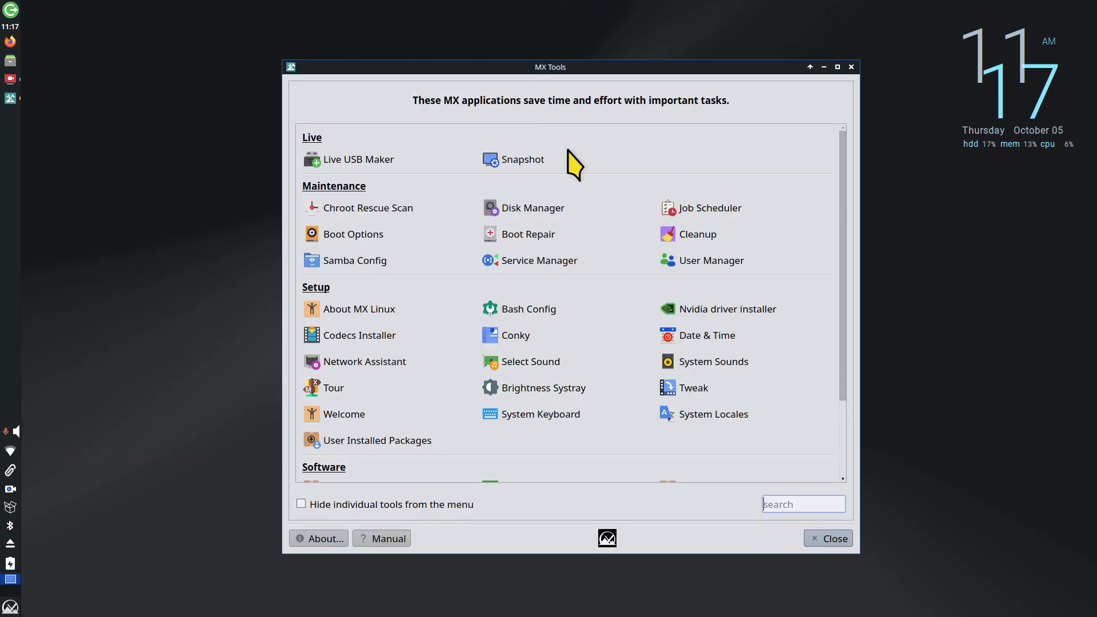
- Launch Snapshot with the account password to view its location and ISO name settings, and close it along with MX Tools
left_click(522, 165)
type("*****")
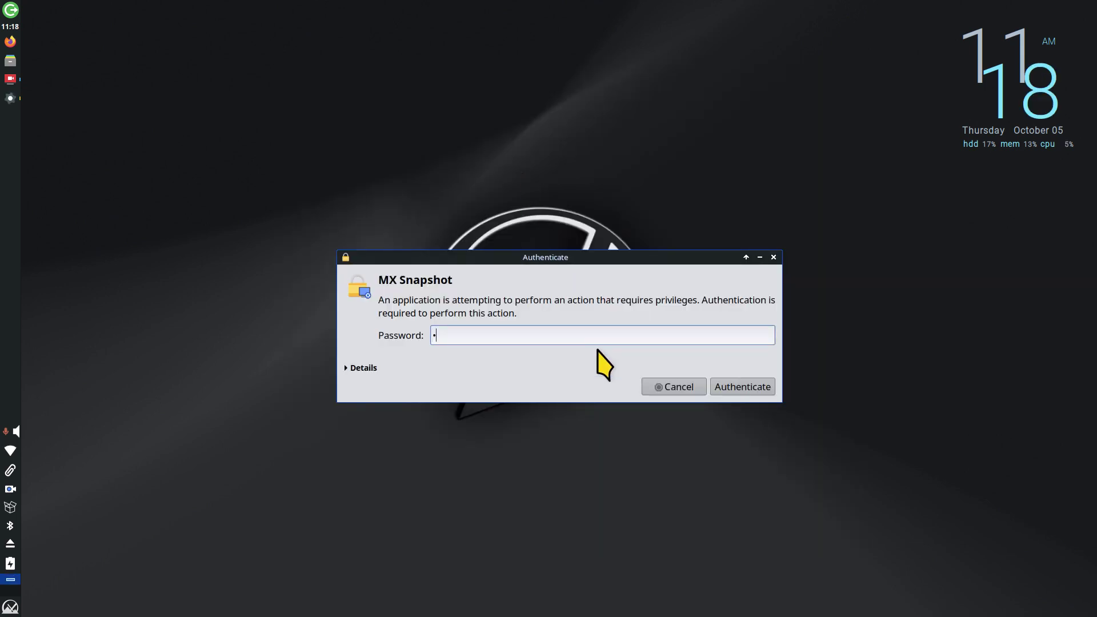
key("Return")
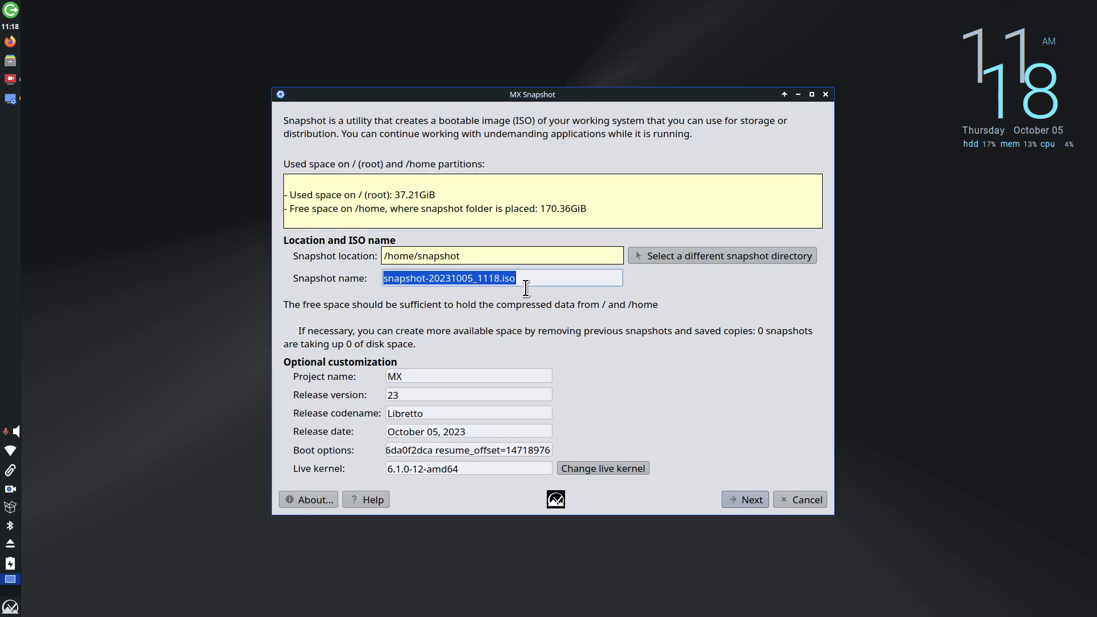
left_click(825, 94)
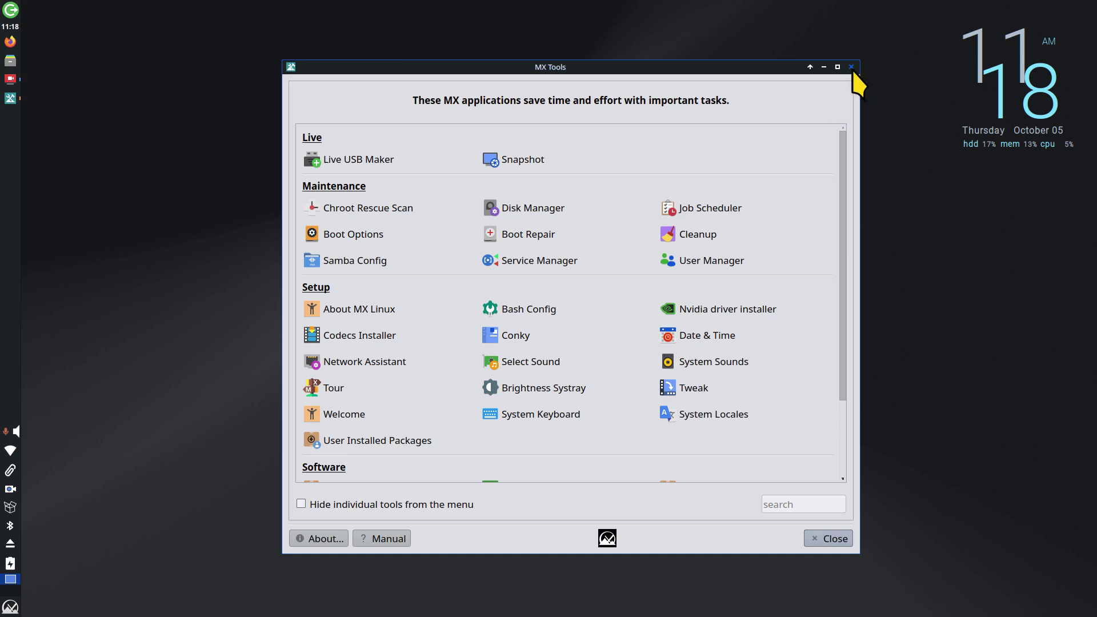
left_click(851, 67)
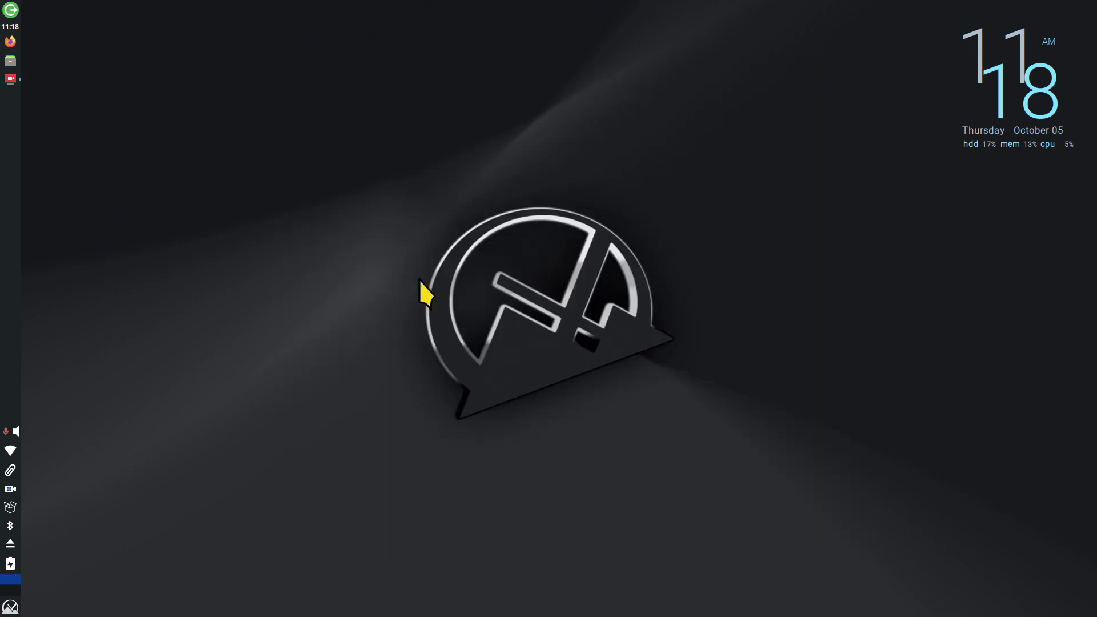
- Open the USBBACK1 drive in the Thunar file manager and place its window on the right half of the desktop
left_click(10, 61)
left_click_drag(293, 8, 858, 24)
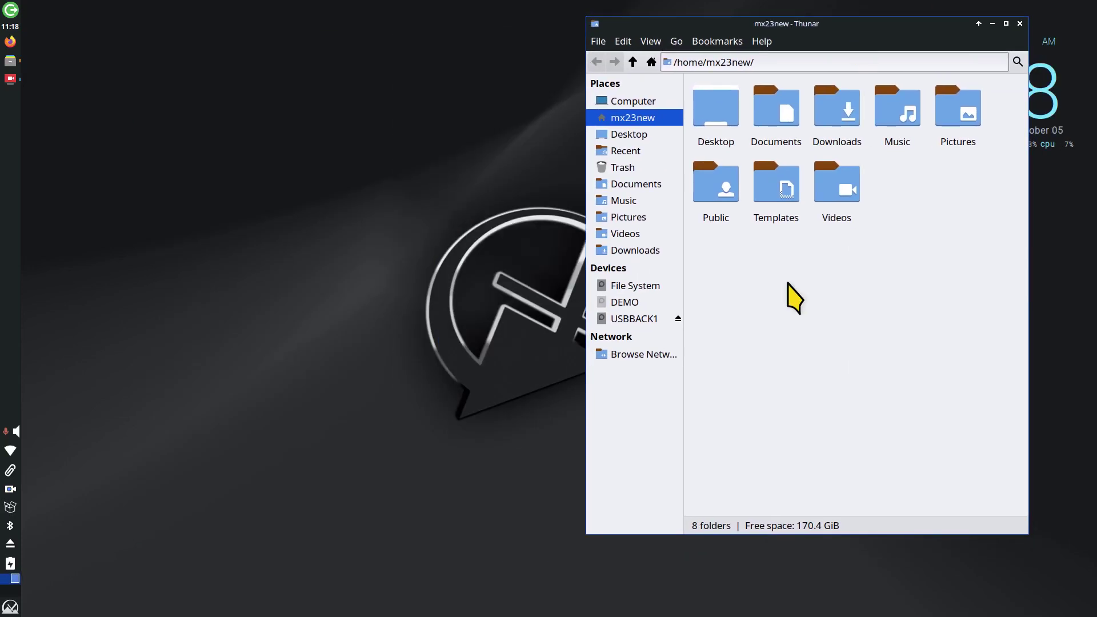
left_click(636, 321)
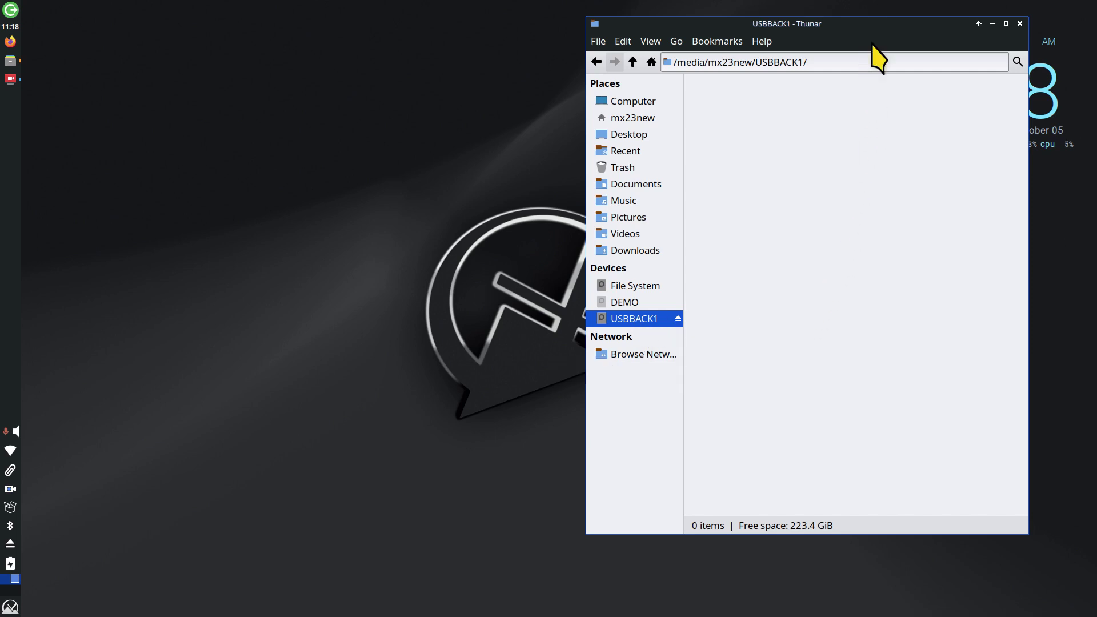
left_click_drag(892, 24, 936, 19)
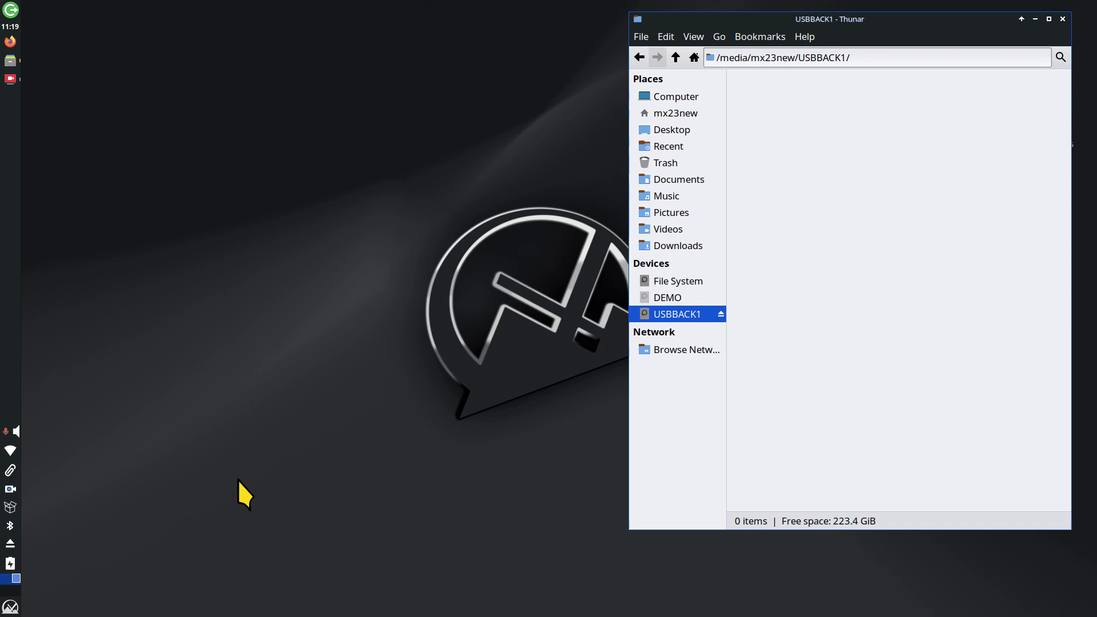
- Launch MX Package Installer, authenticate with the account password, and place its window beside the file manager
left_click(10, 607)
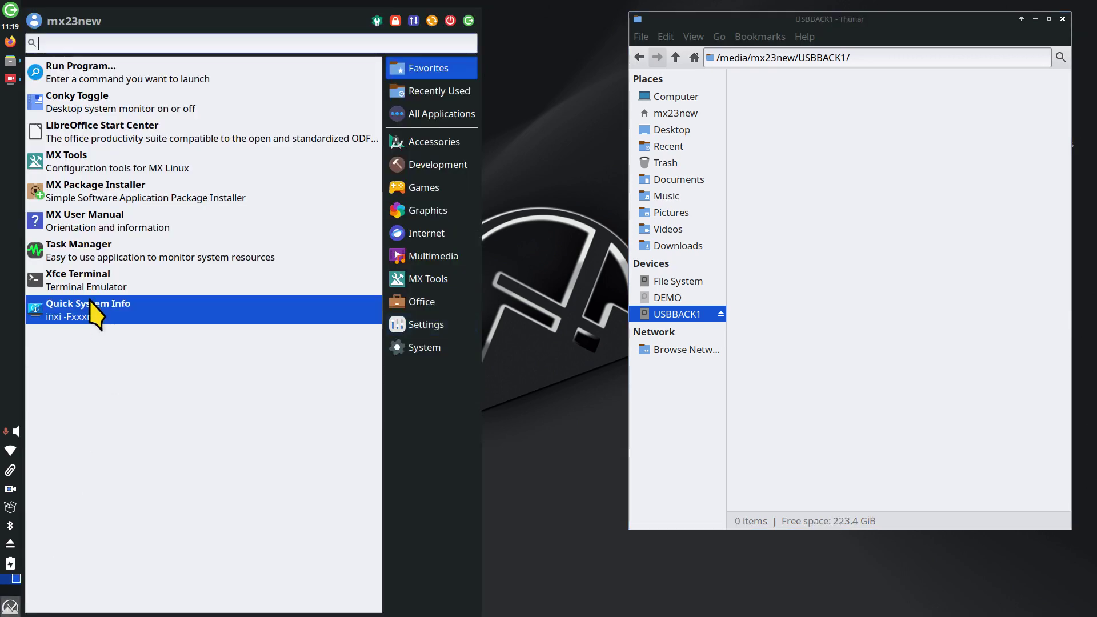
left_click(117, 192)
type("*****")
key("Return")
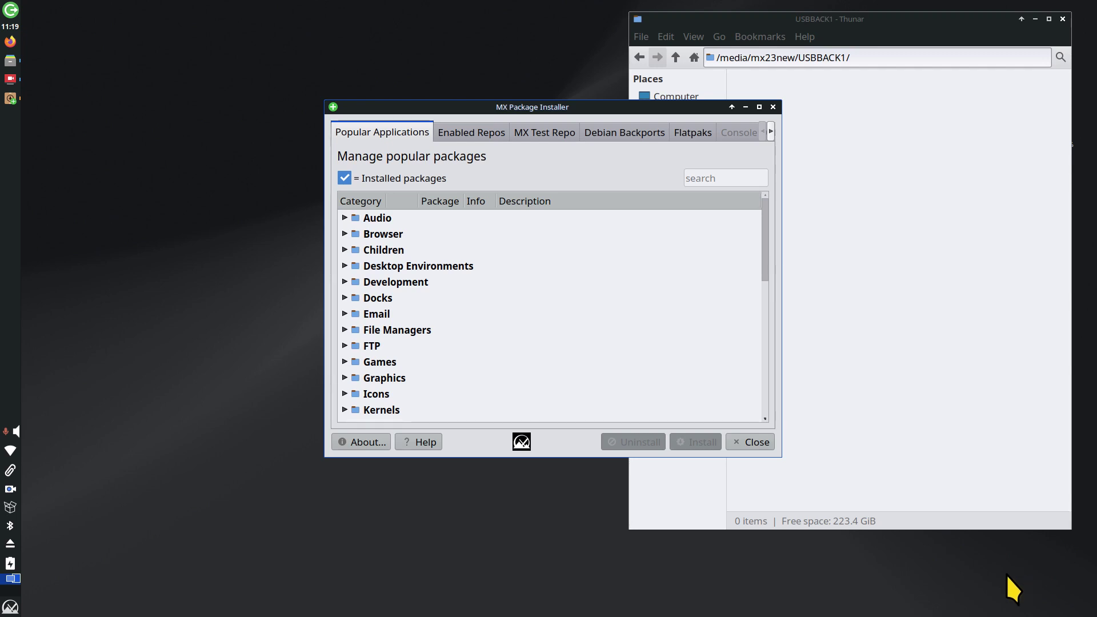
left_click_drag(574, 110, 380, 85)
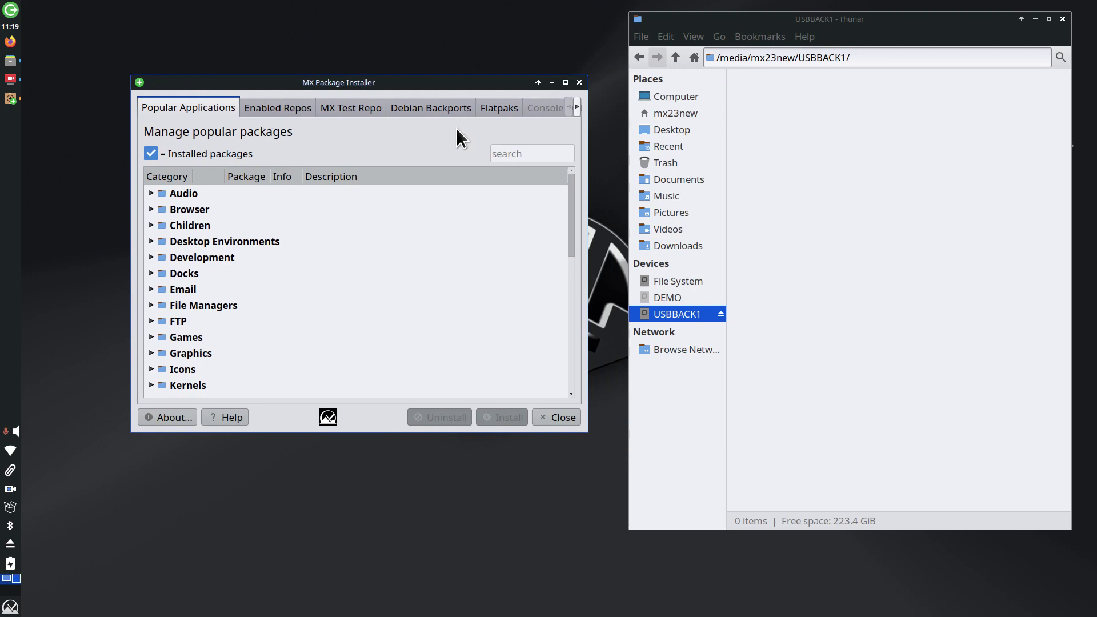
- Find grsync in the enabled repositories by searching for "grs", install it, and close MX Package Installer
left_click(261, 106)
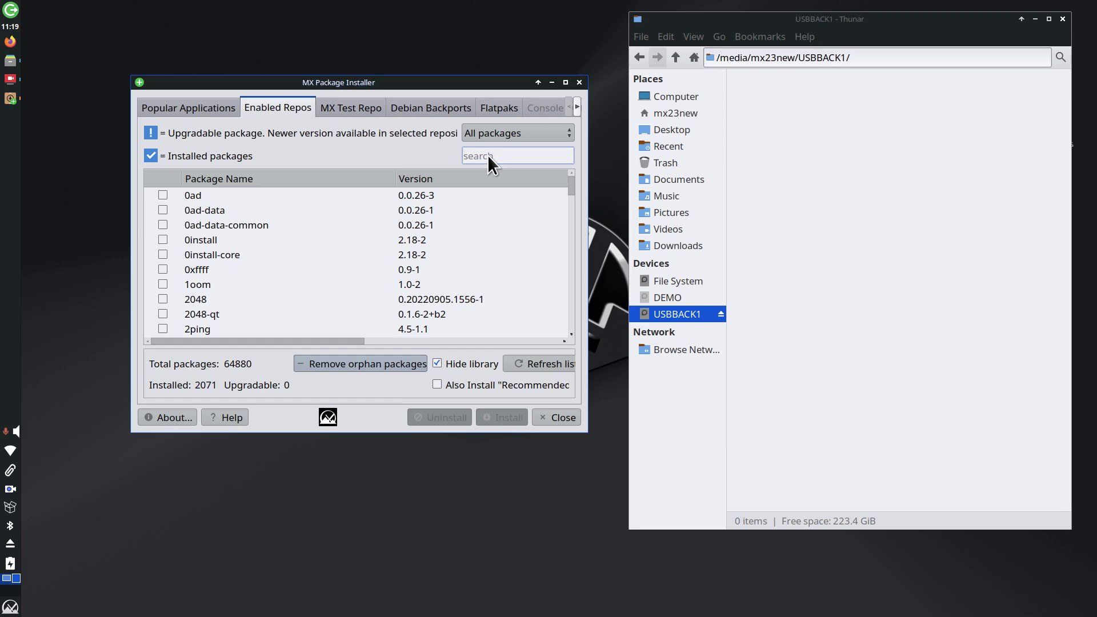
type("grs")
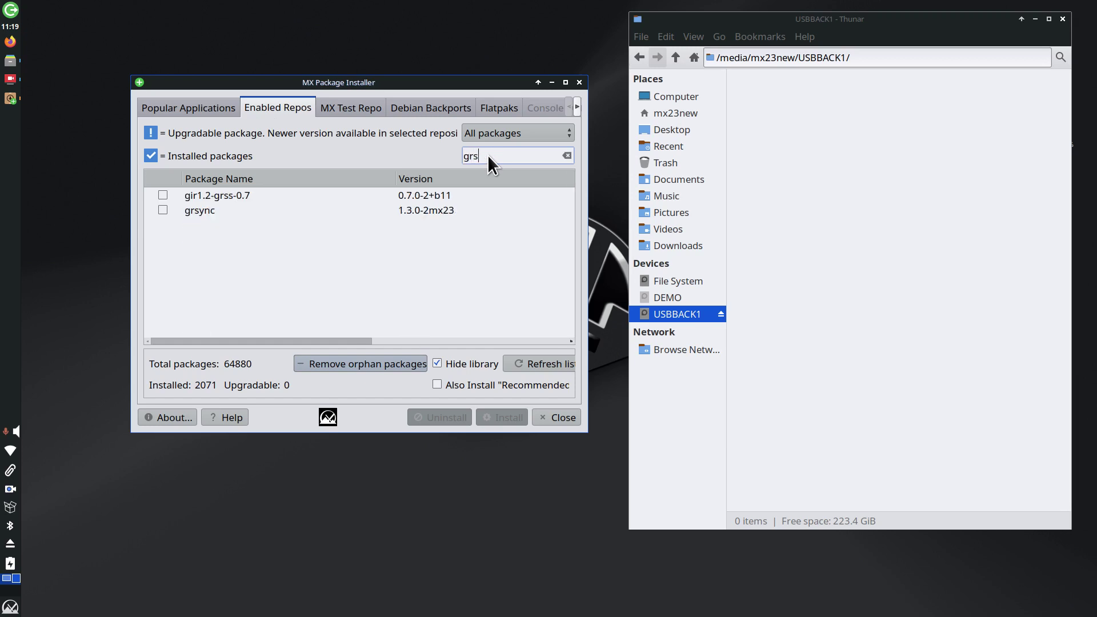
left_click(162, 210)
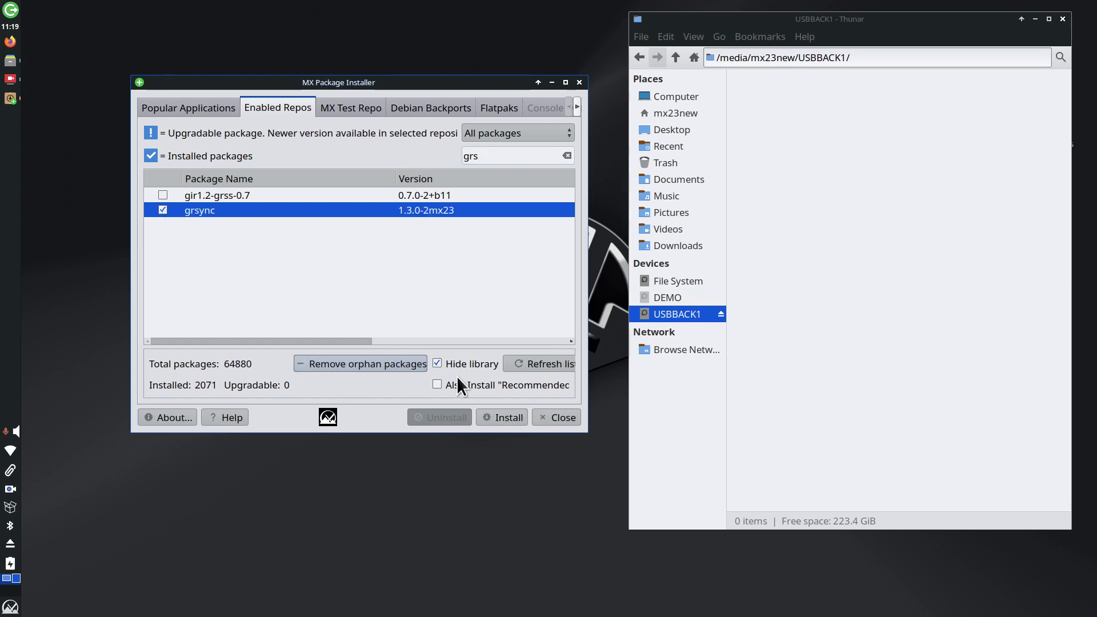
left_click(503, 418)
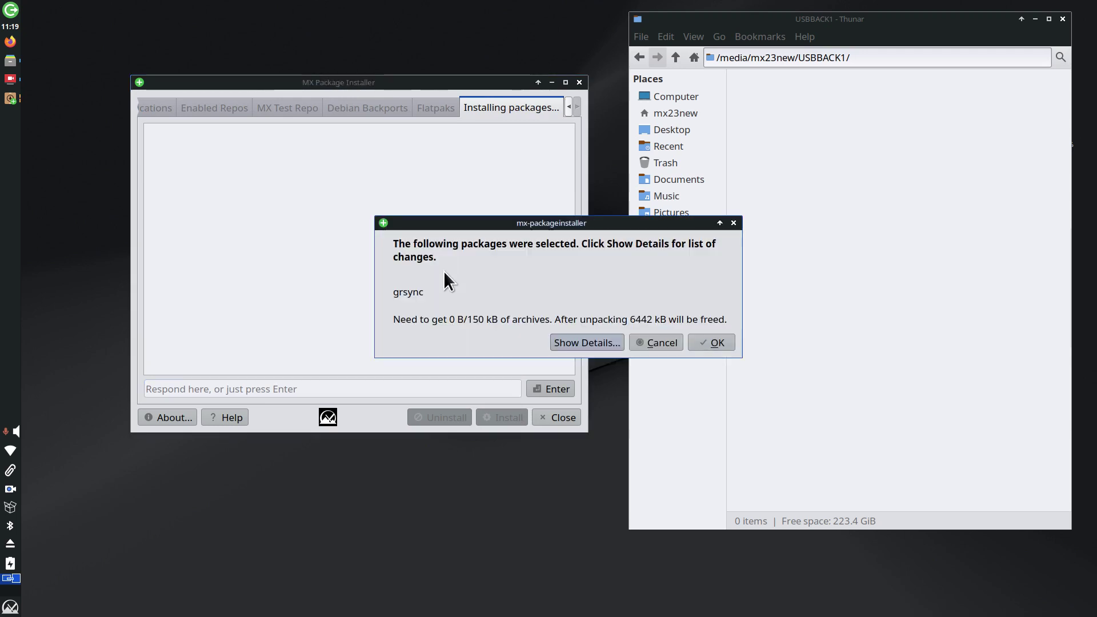
left_click(717, 343)
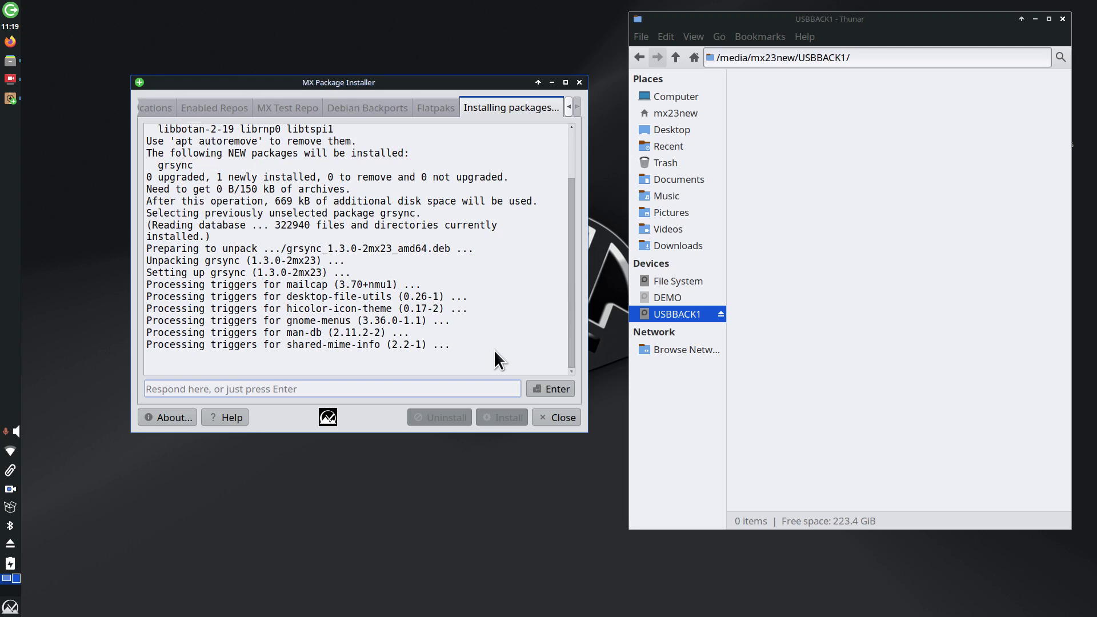
left_click(420, 257)
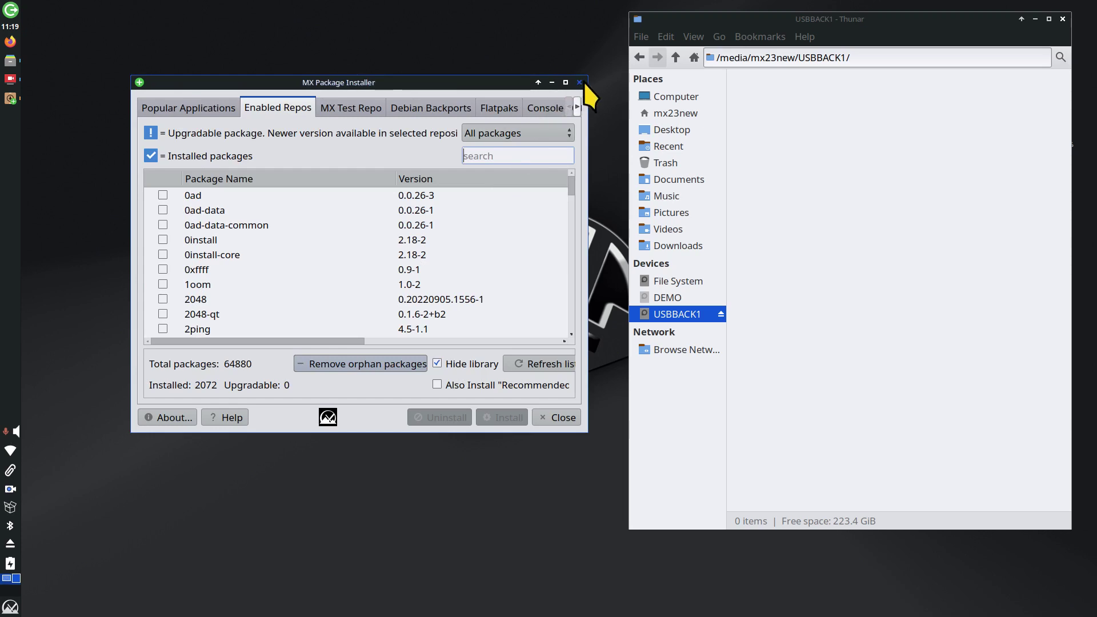
left_click(580, 82)
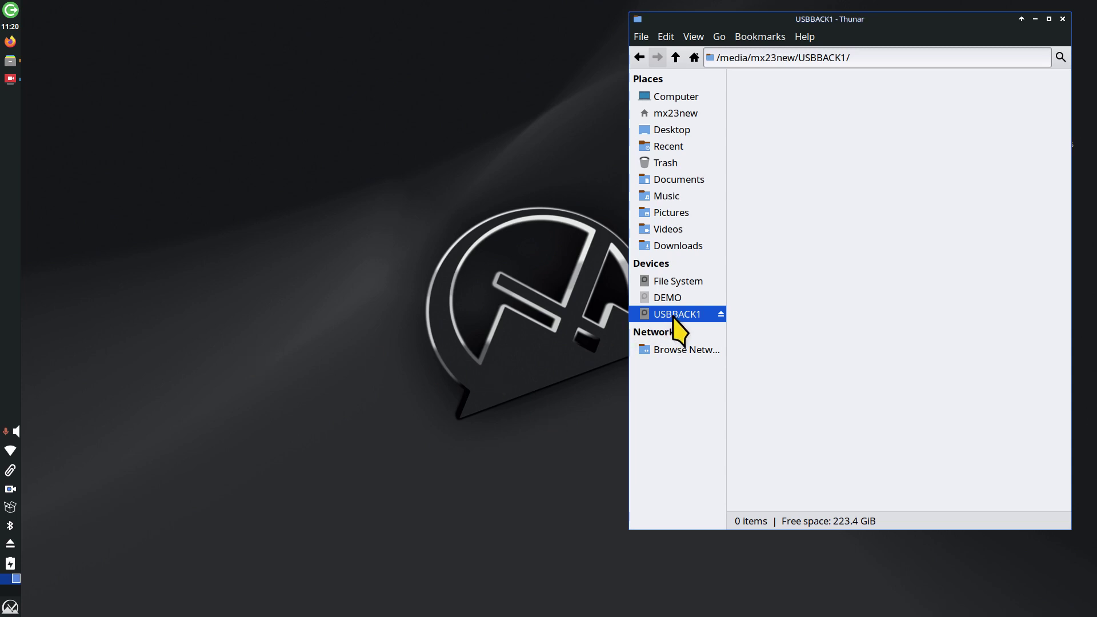
- Launch Grsync from the application menu by searching for "gr" and place its window beside the file manager
mouse_move(674, 317)
left_click(11, 607)
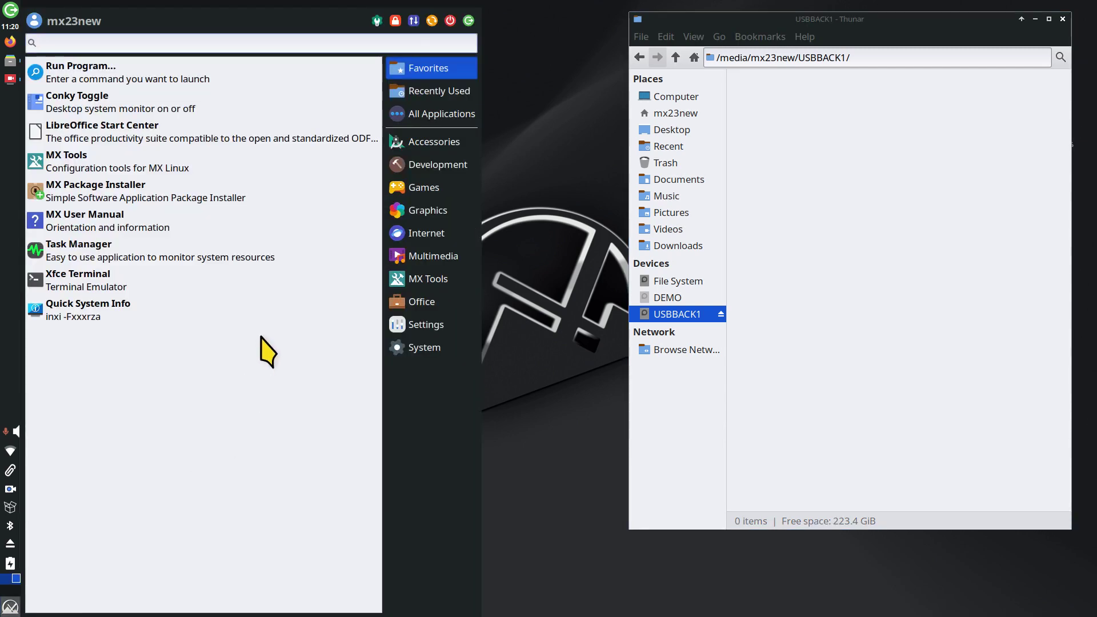
type("gr")
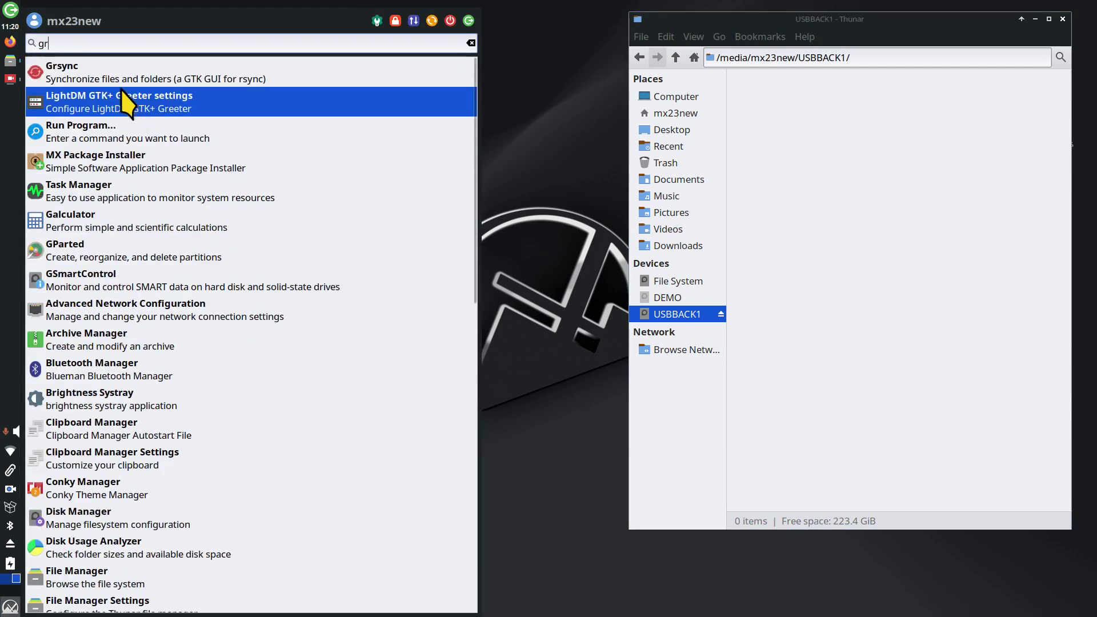
left_click(109, 85)
left_click_drag(274, 148, 338, 200)
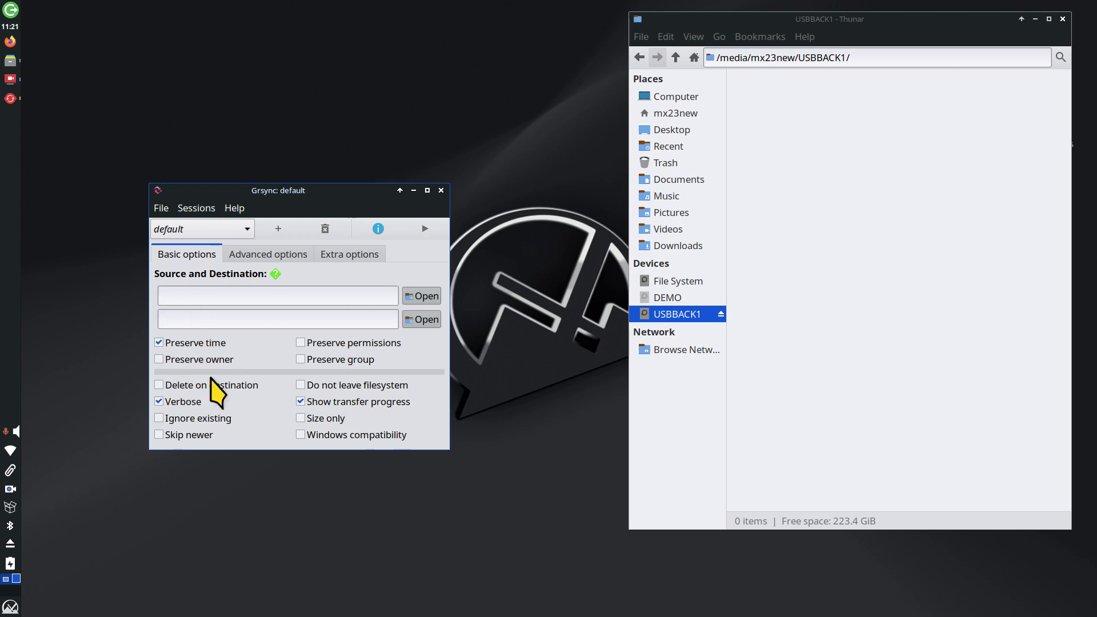
- Look through Grsync's advanced and extra options, and return to the basic options
left_click(255, 255)
left_click(334, 255)
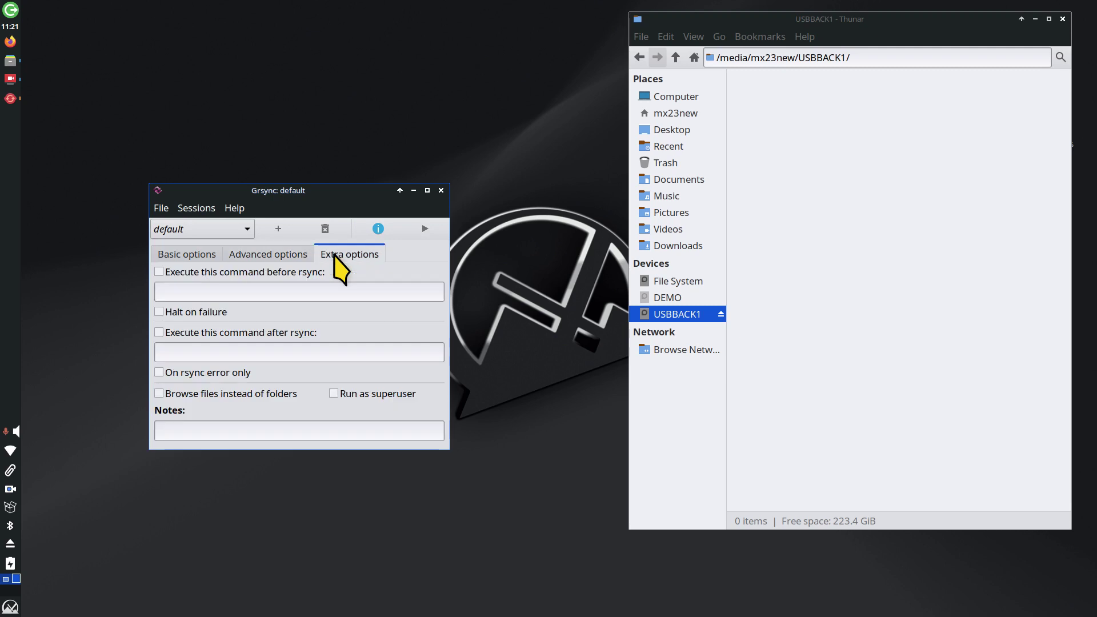
left_click(240, 254)
left_click(188, 255)
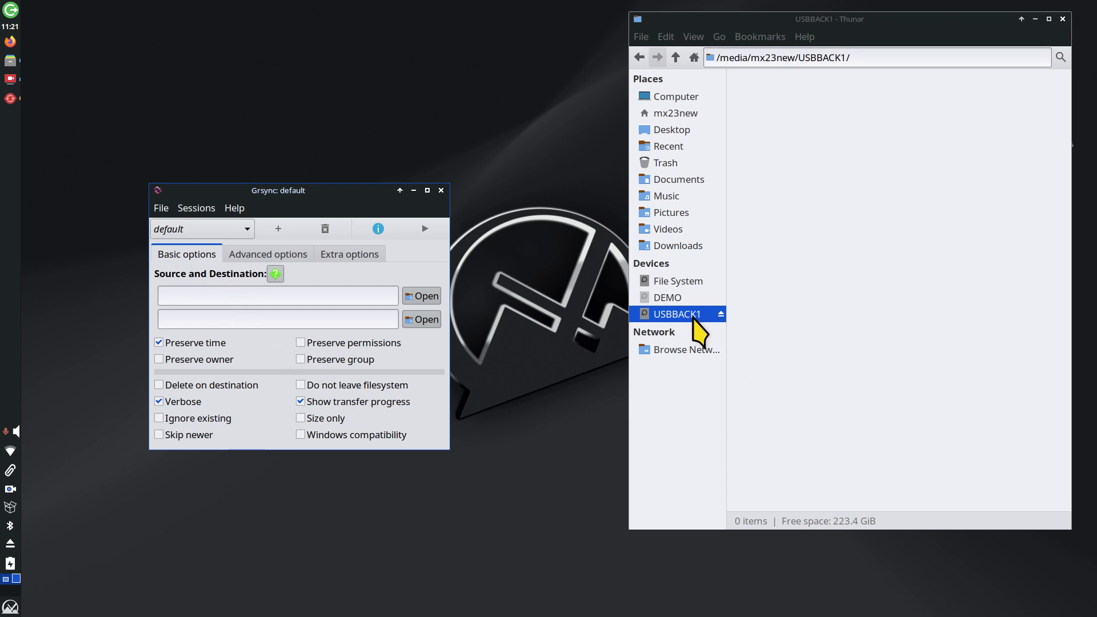
- Show the home folder in Thunar, inspect its hidden files and folders, and hide them again
mouse_move(694, 318)
left_click(667, 113)
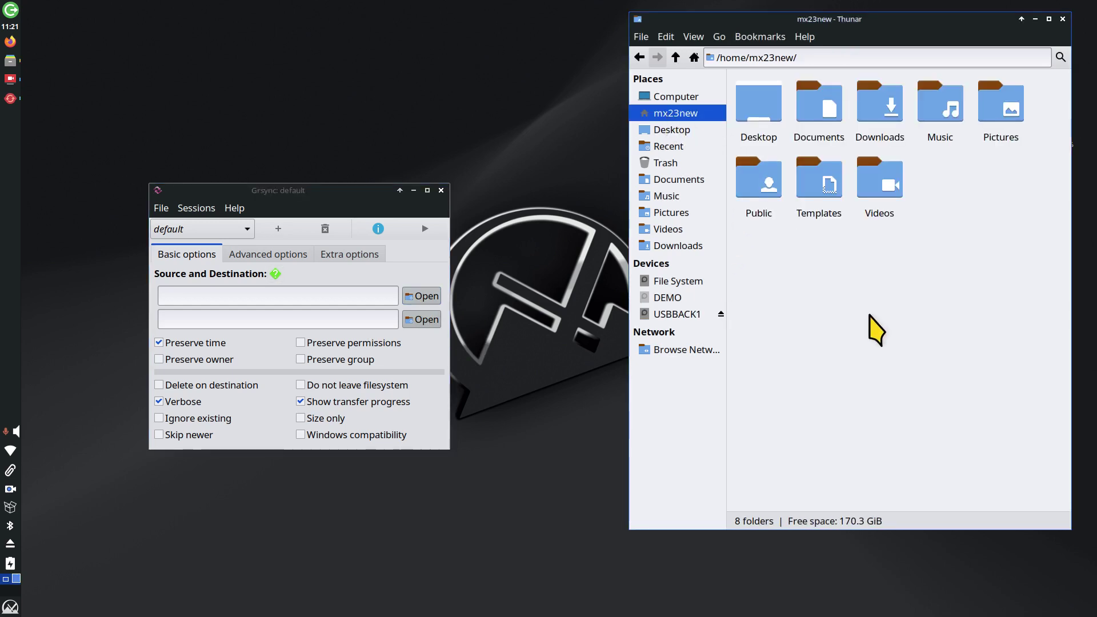
left_click_drag(894, 28, 779, 57)
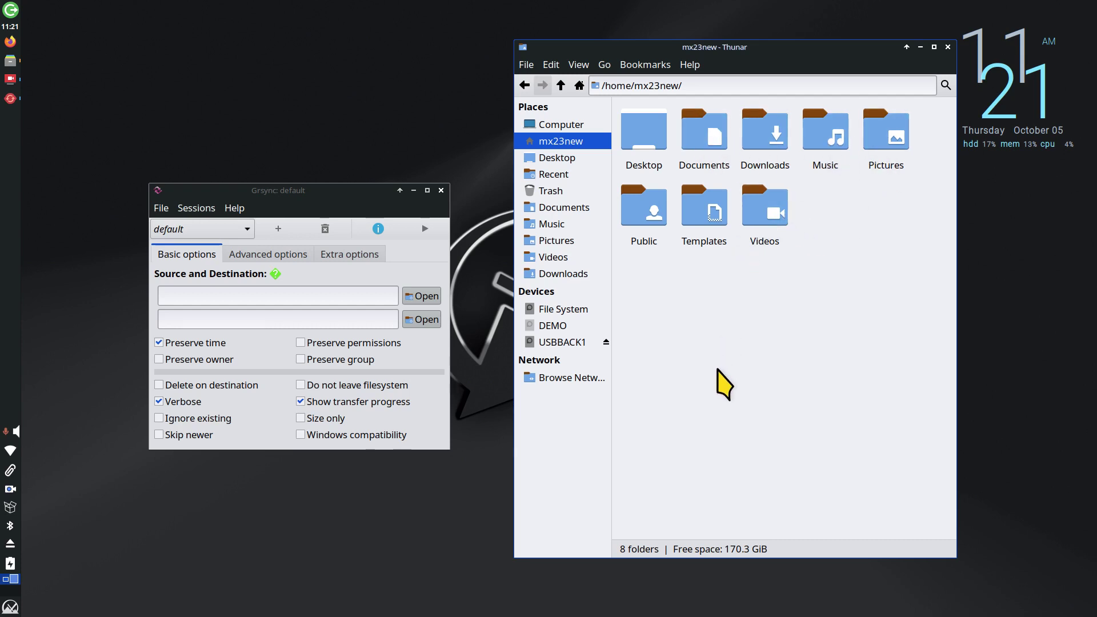
key("ctrl+h")
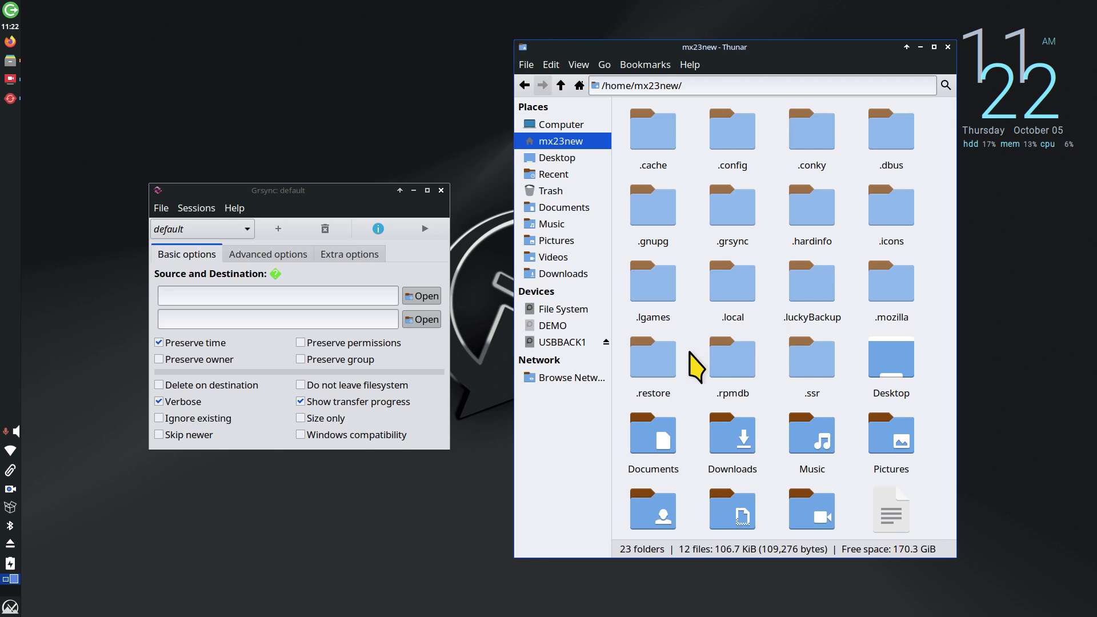
key("ctrl+h")
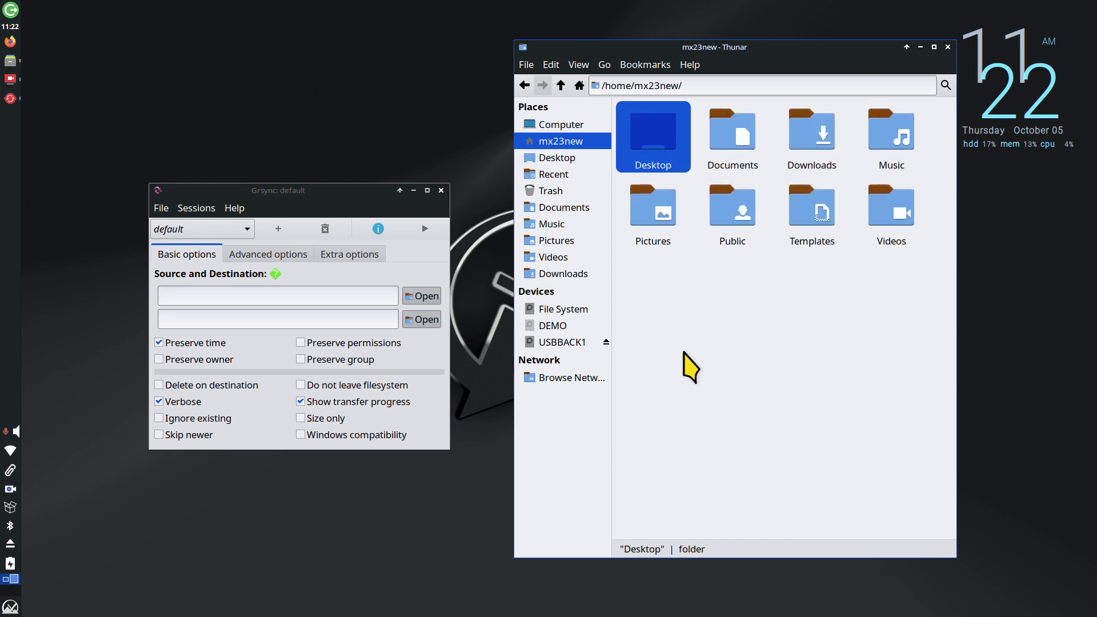
- Review the Documents, Music and Pictures folders in the home folder as backup candidates, and clear the selection
left_click(734, 127)
left_click(903, 137)
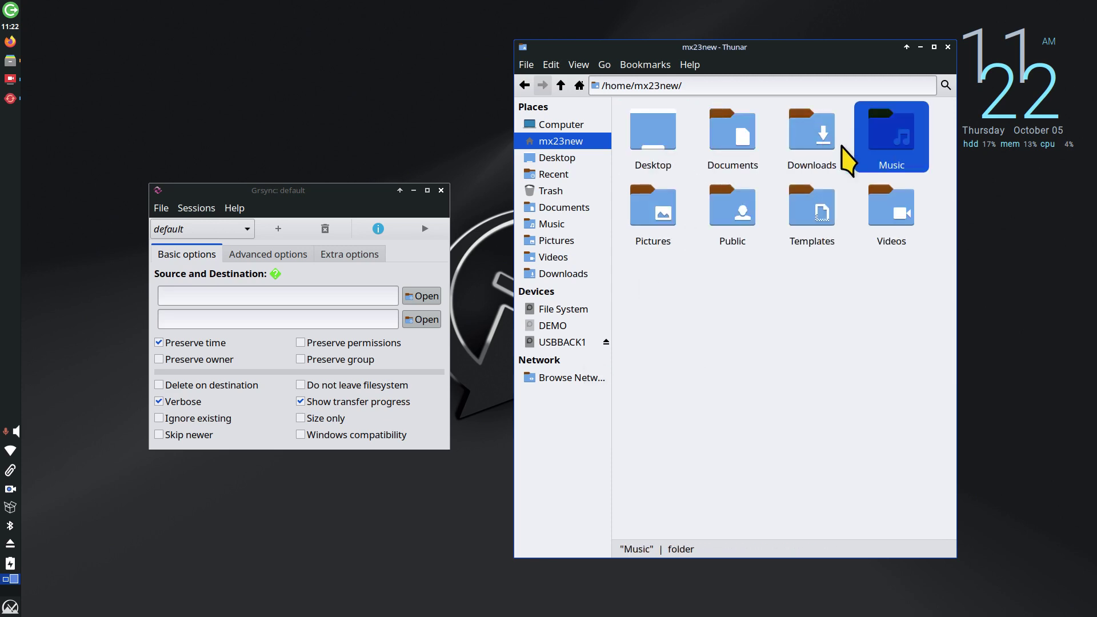
left_click(649, 208)
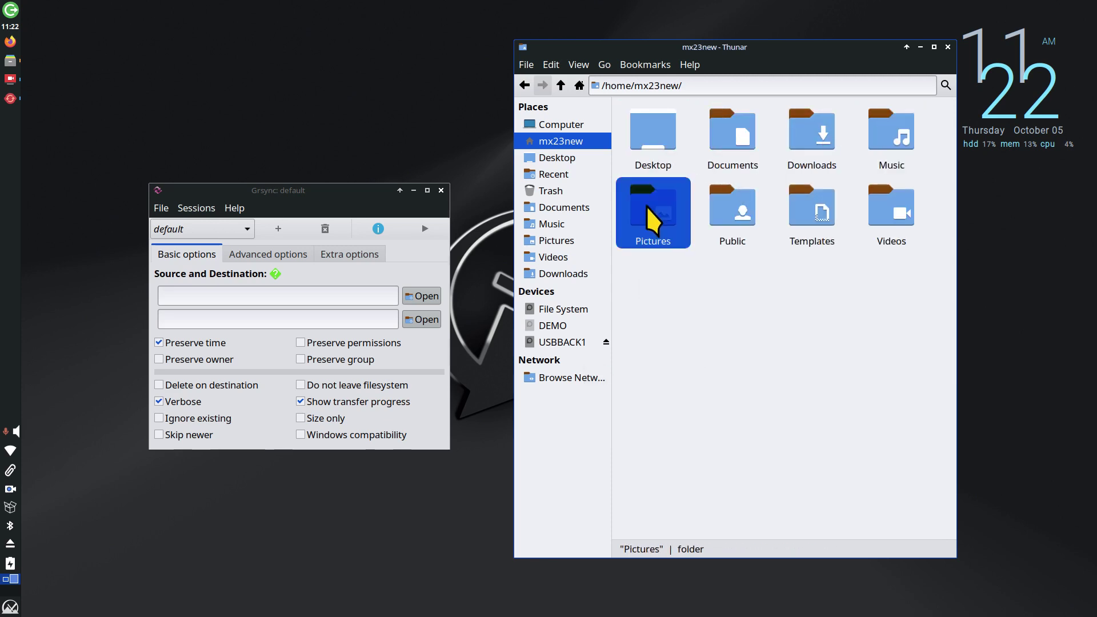
left_click(661, 350)
- Set the backup source to the home Documents folder and the destination to the USBBACK1 drive
left_click(421, 296)
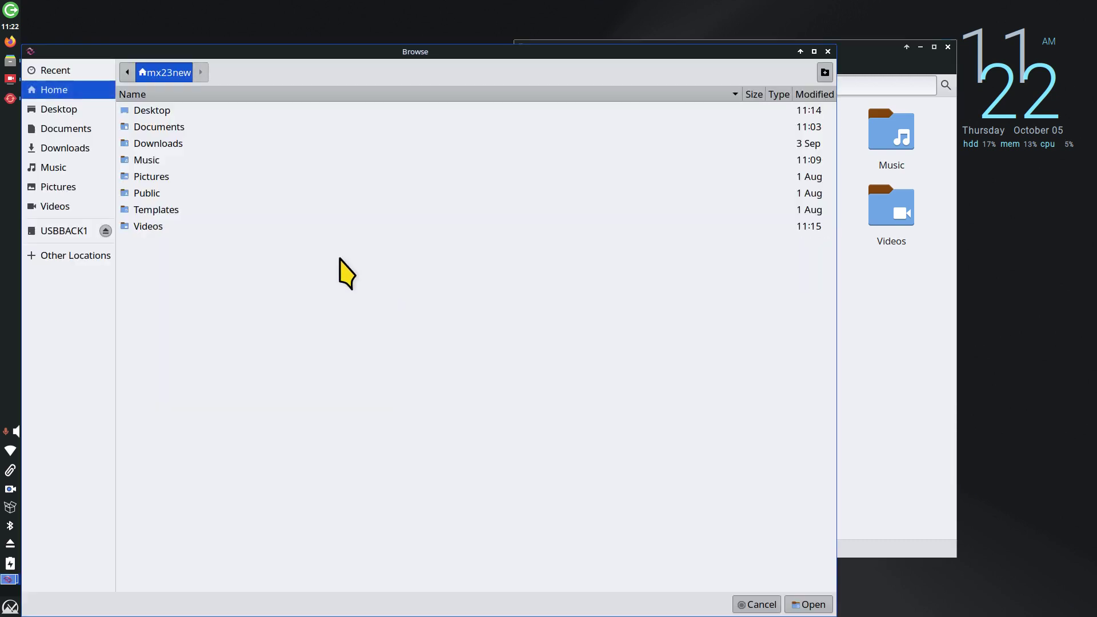
left_click(64, 129)
left_click(805, 604)
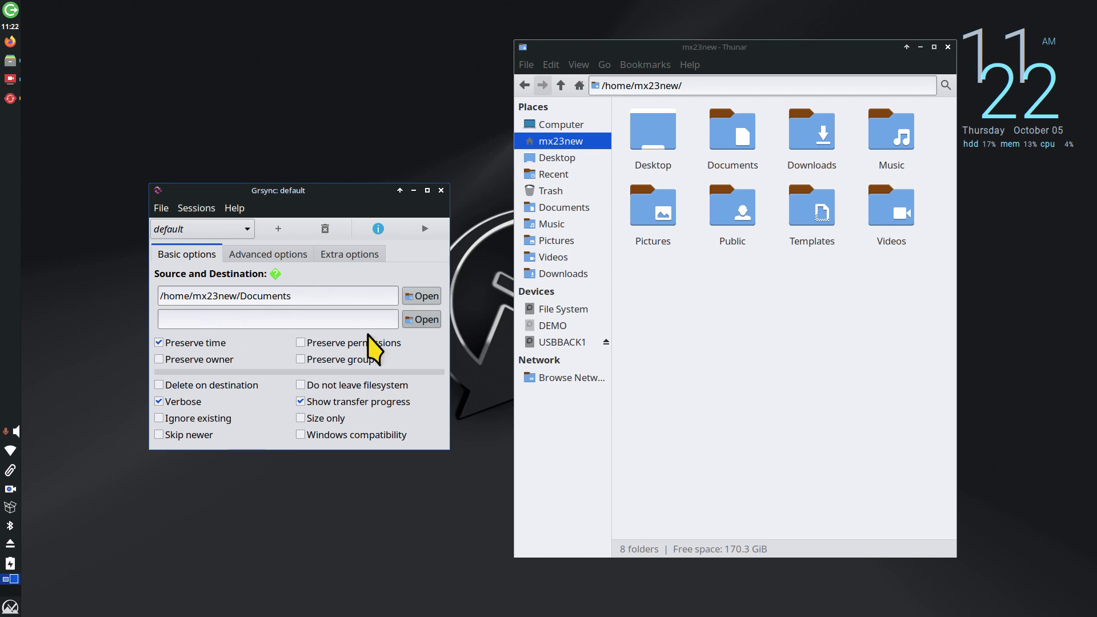
left_click(561, 343)
left_click(421, 319)
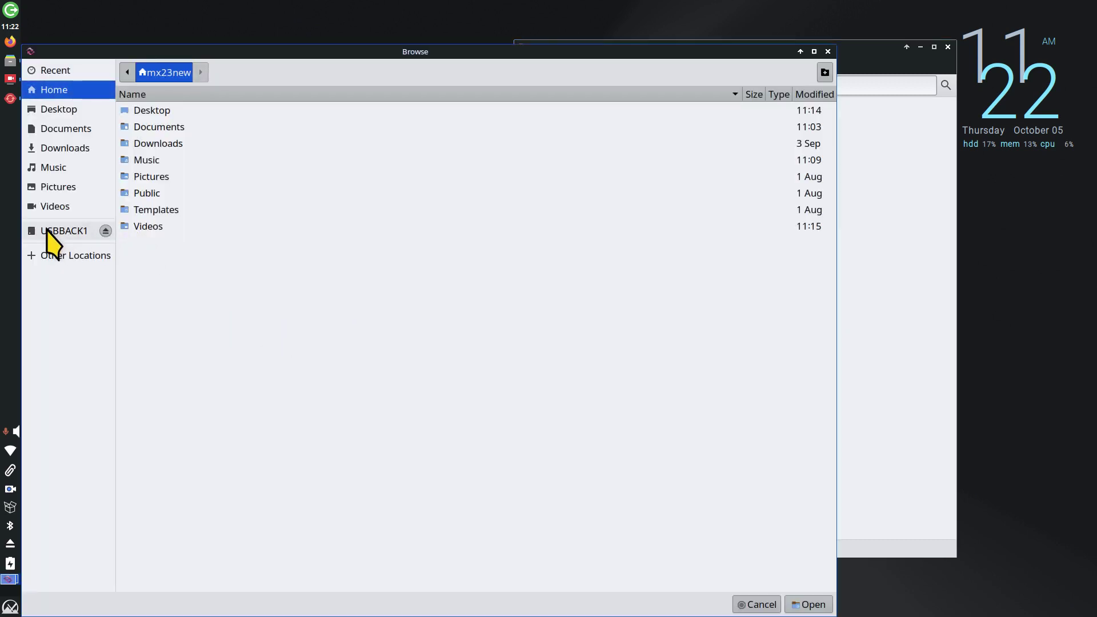
left_click(50, 232)
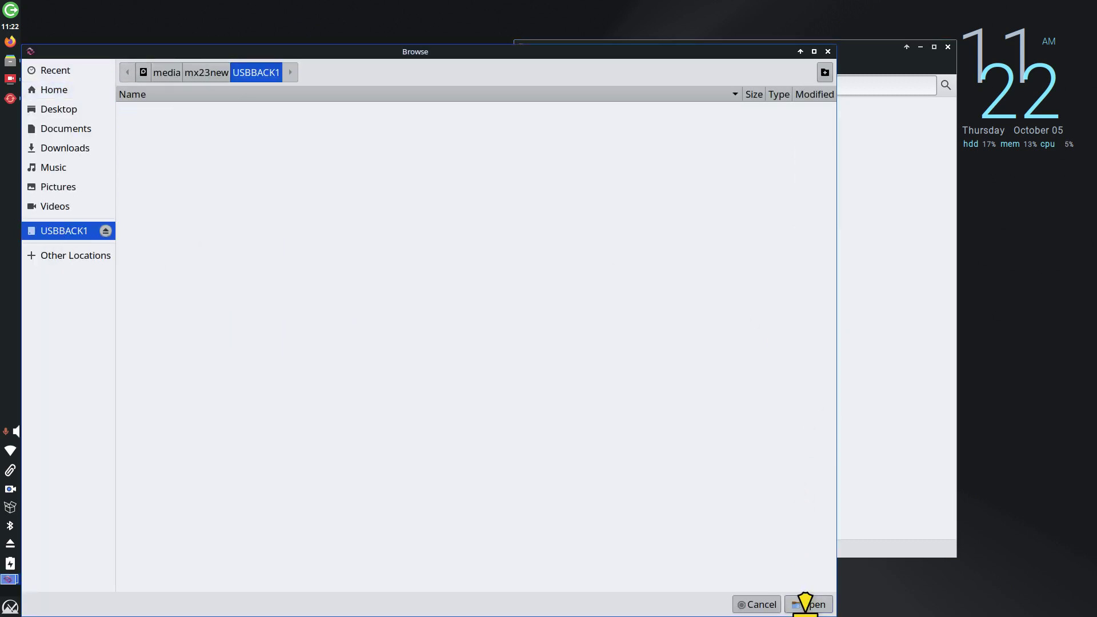
left_click(807, 605)
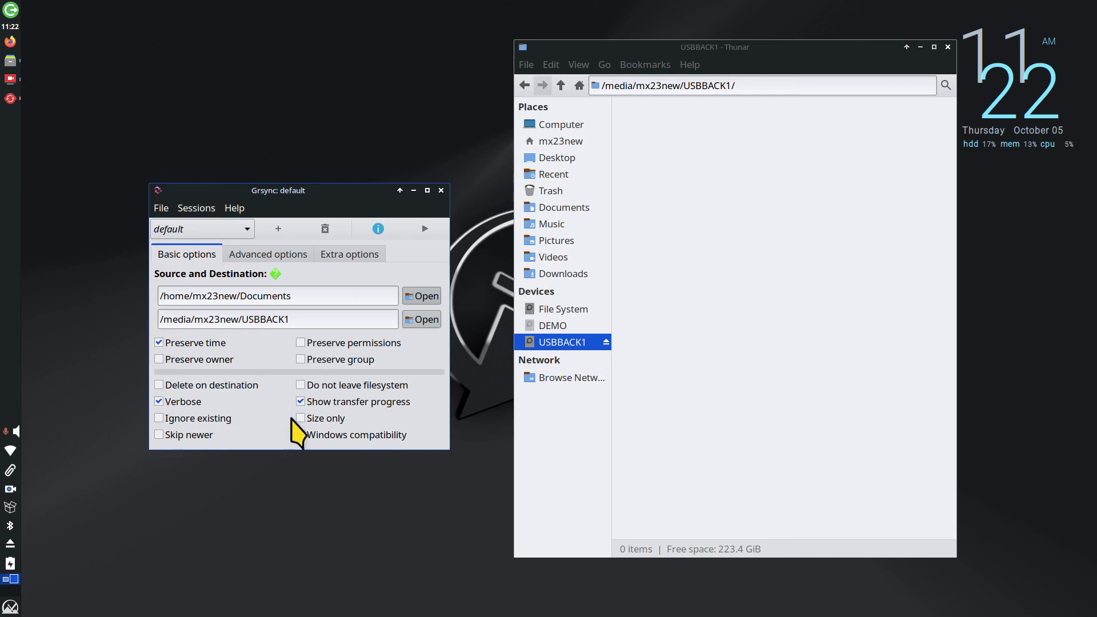
- Make two full backup runs, dismiss each progress report, and open the copied Documents folder on USBBACK1
left_click(425, 229)
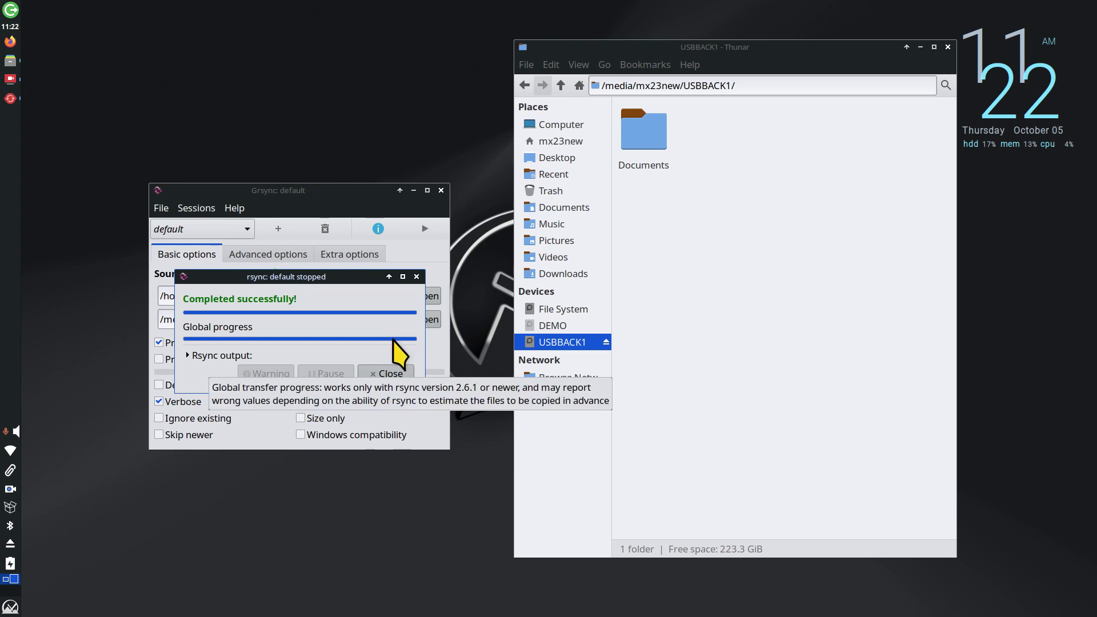
left_click(386, 374)
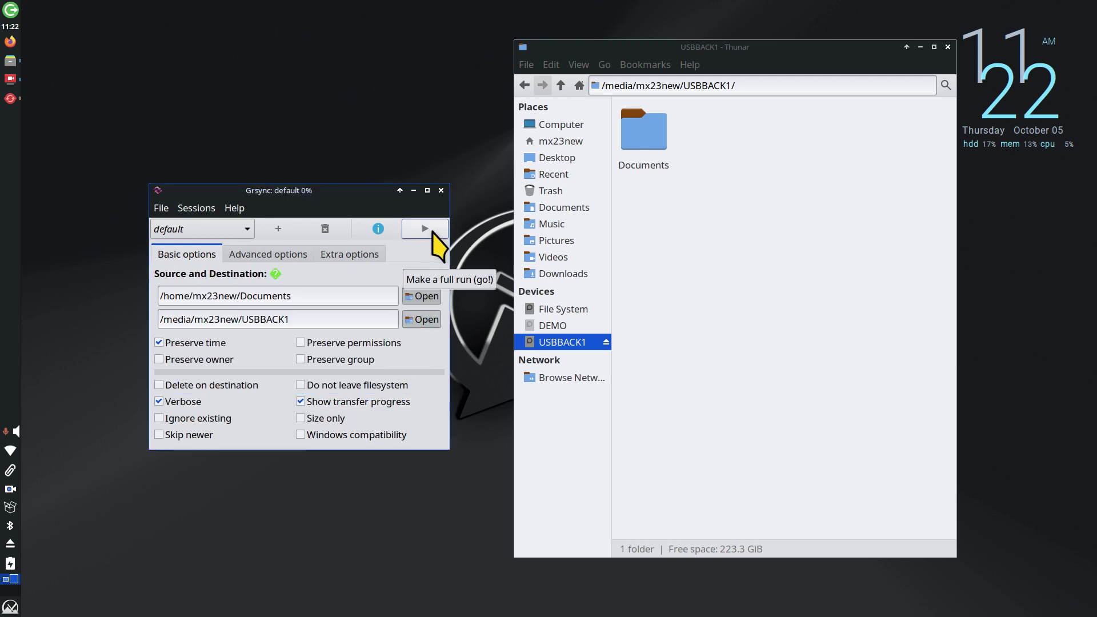
left_click(425, 229)
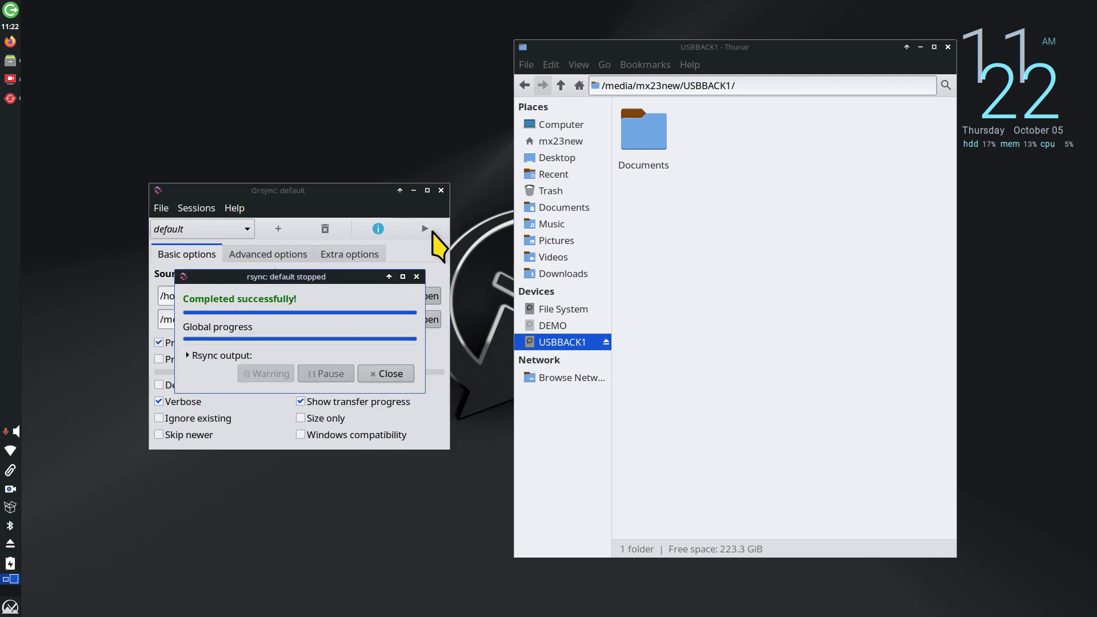
left_click(400, 375)
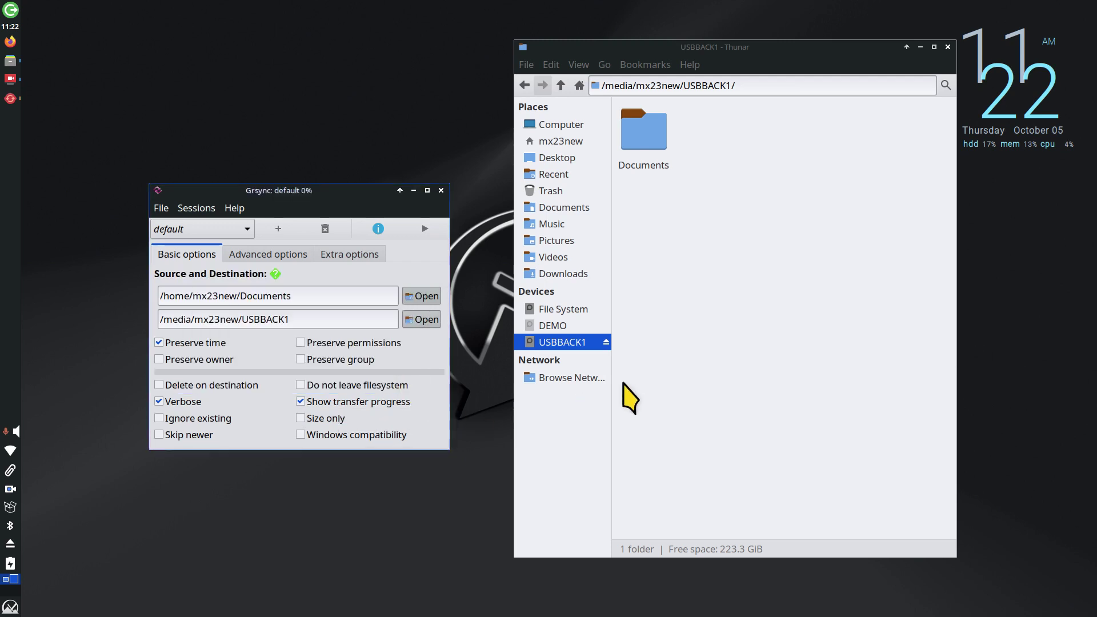
double_click(662, 143)
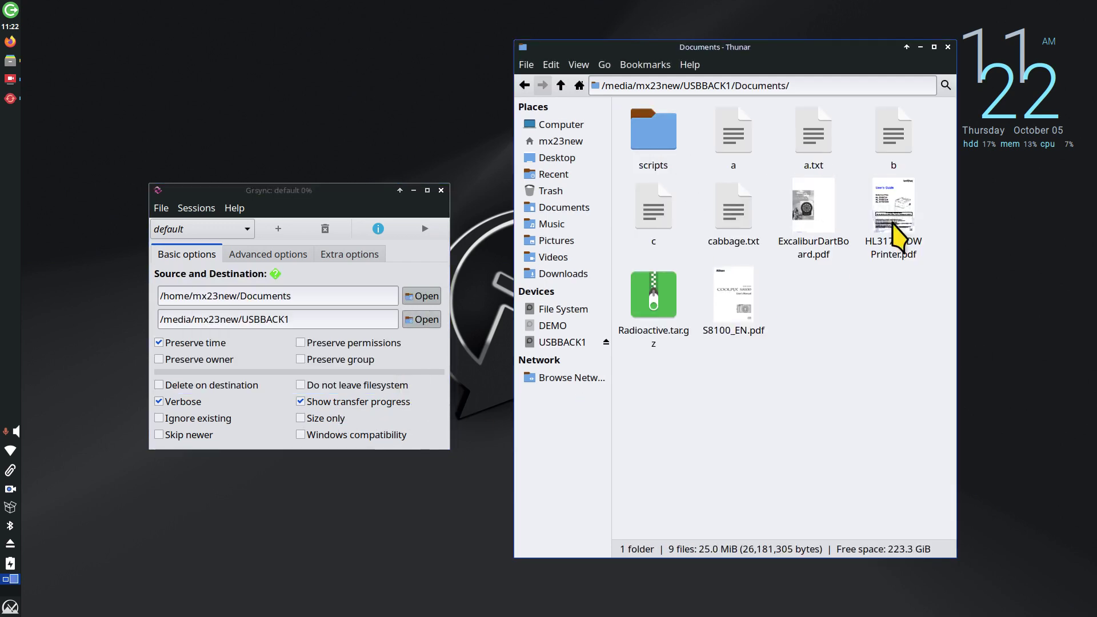
- Replace the entire text of file b in the home Documents folder with "ABCDEFG", enlarge the text, and close the file with changes saved
left_click(577, 210)
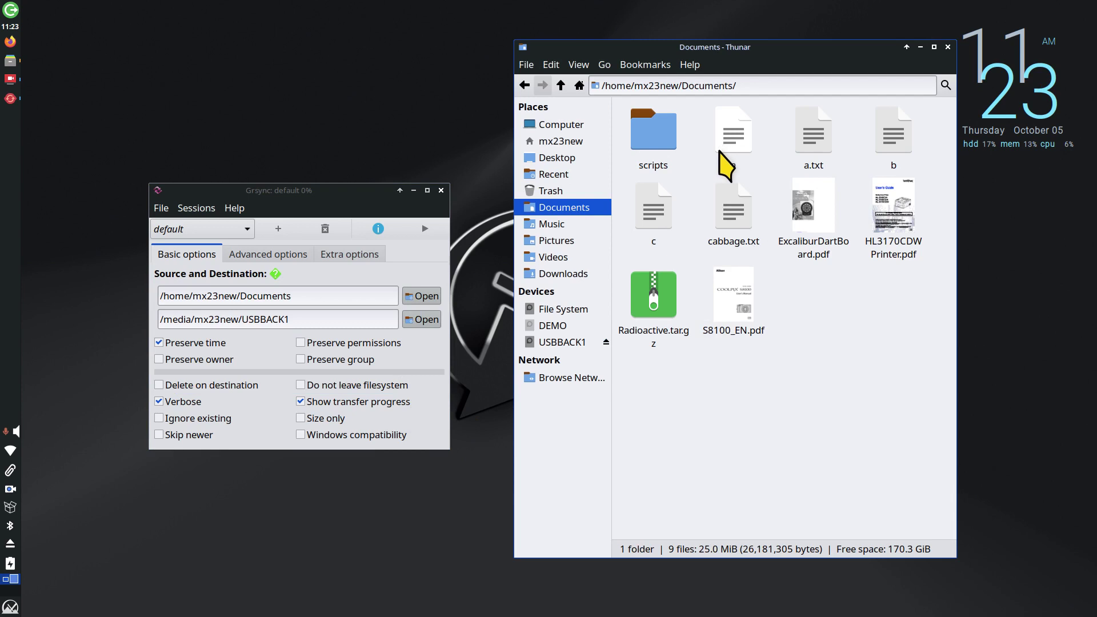
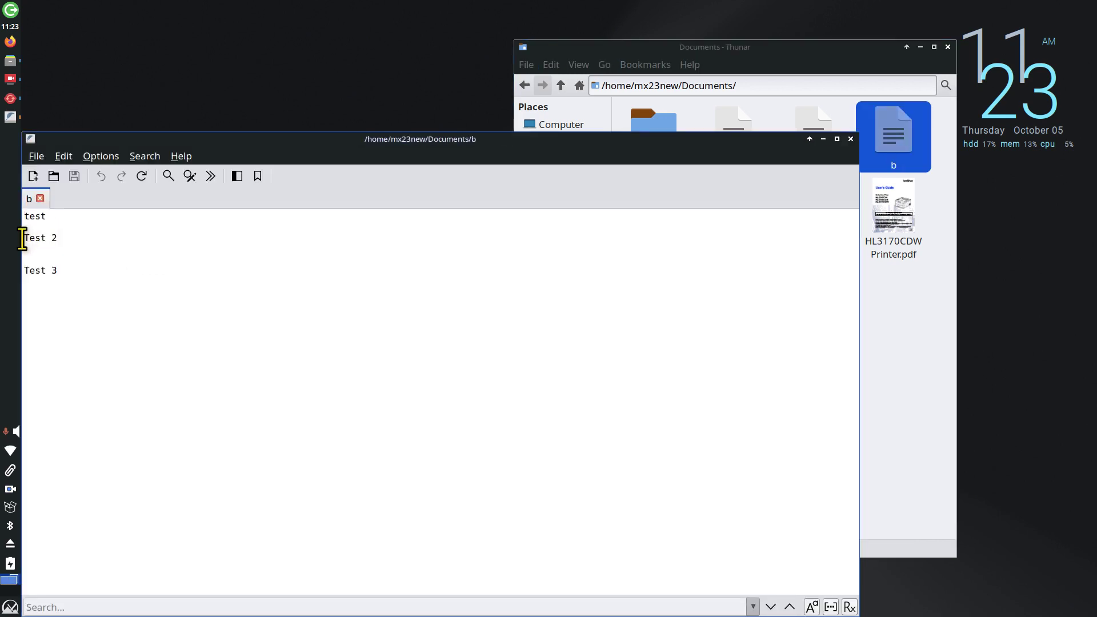
left_click_drag(23, 238, 64, 280)
key("BackSpace")
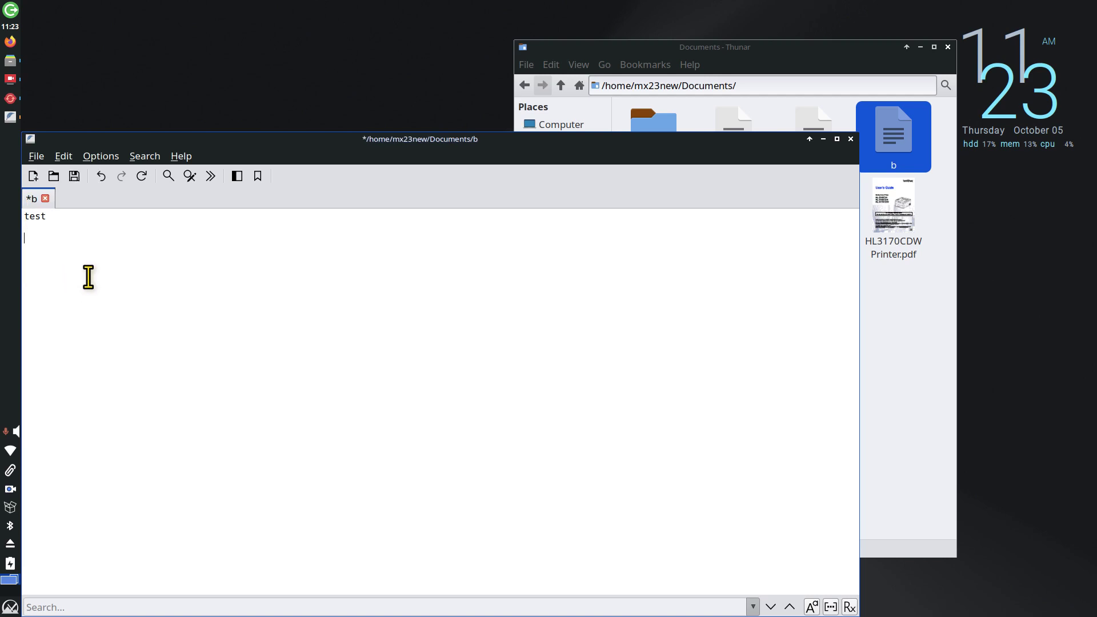
left_click_drag(70, 222, 15, 219)
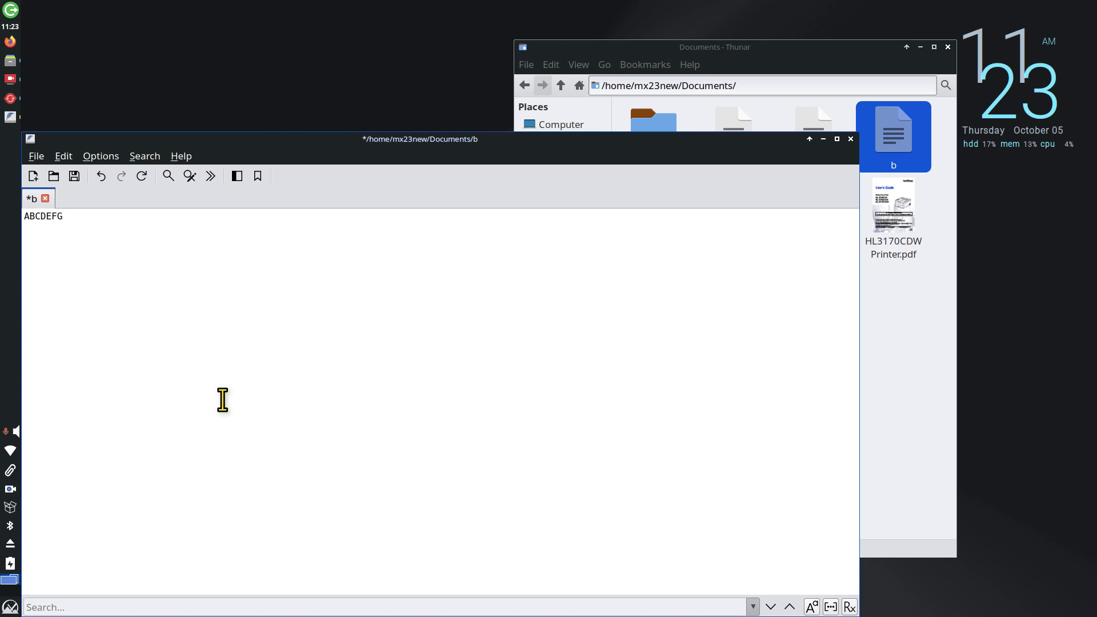
key("ctrl+plus")
key("ctrl+plus")
key("ctrl+plus")
key("ctrl+plus")
key("ctrl+plus")
key("ctrl+plus")
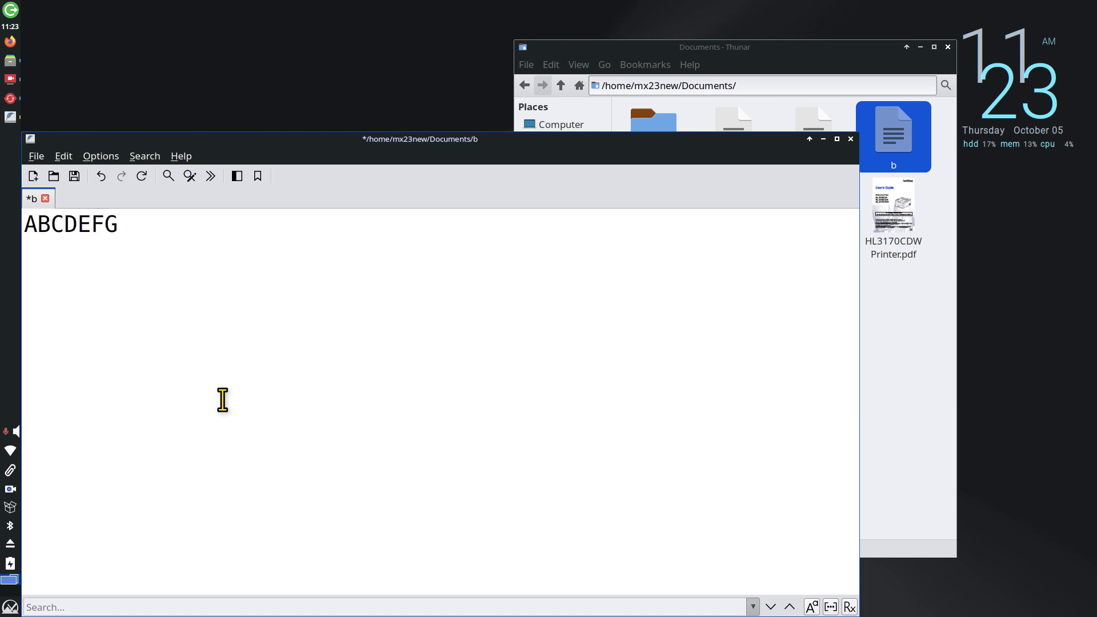
left_click(851, 139)
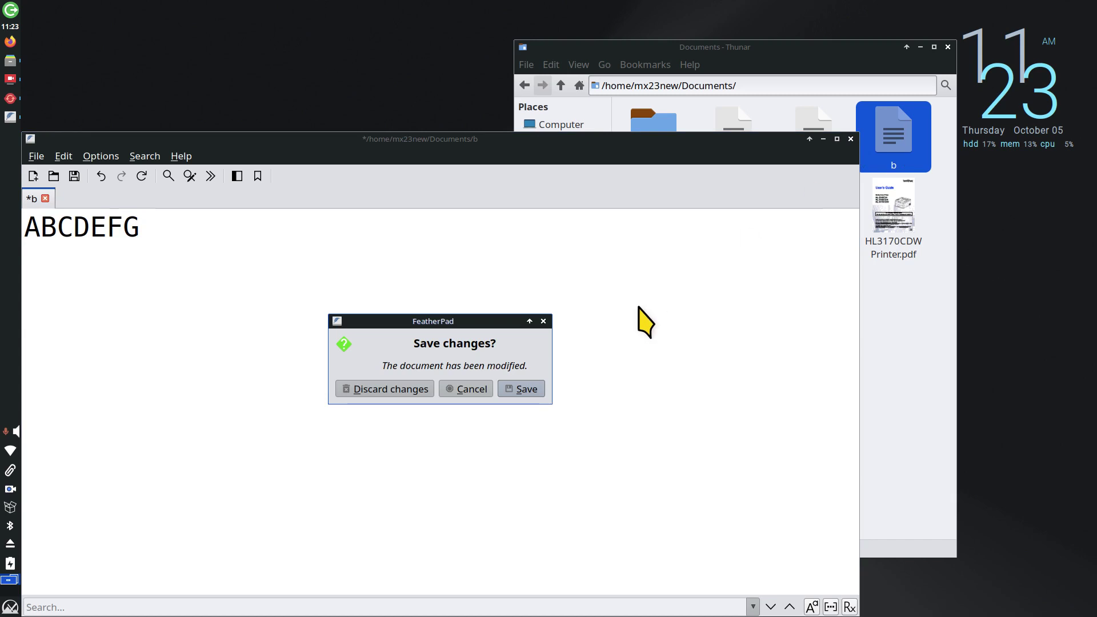
left_click(521, 389)
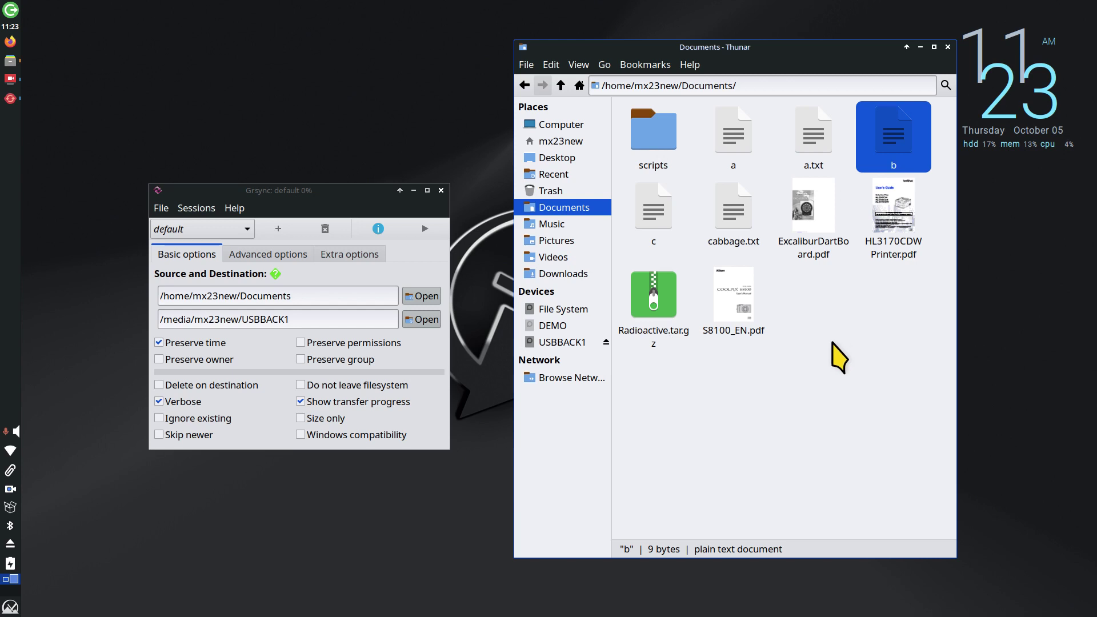
- Compare the contents of file b in the USBBACK1 Documents folder with the edited copy in home Documents
left_click(568, 344)
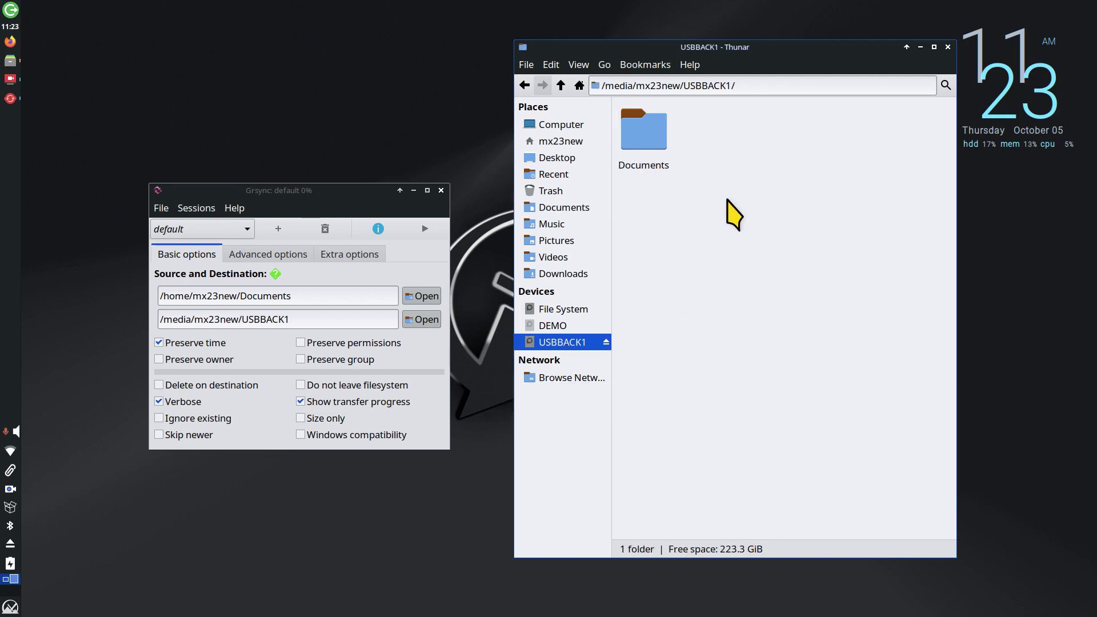
double_click(652, 140)
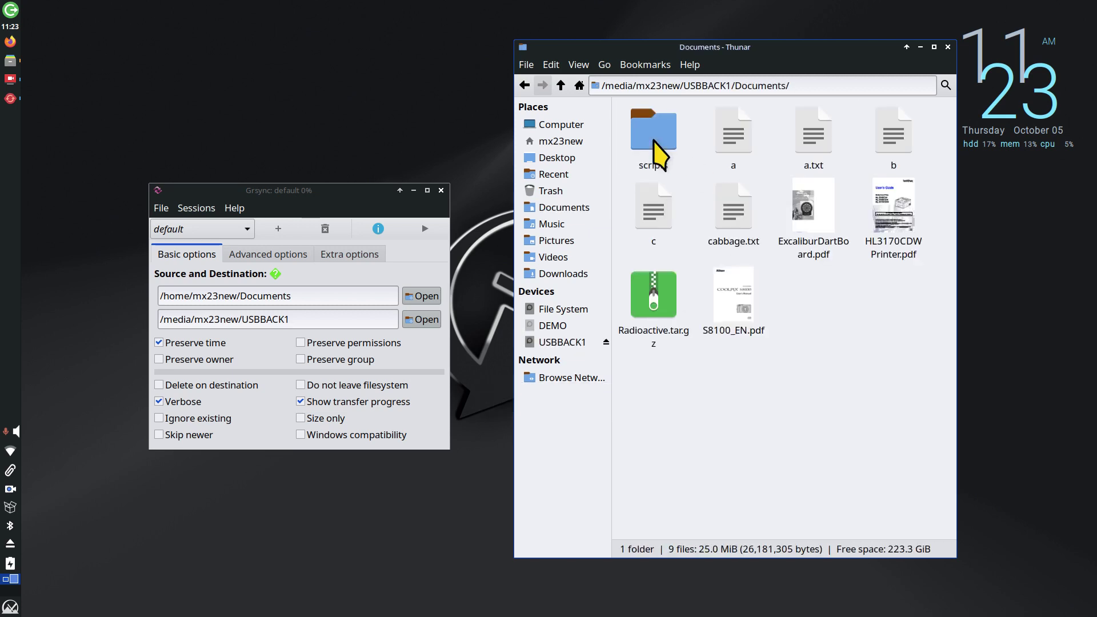
double_click(909, 147)
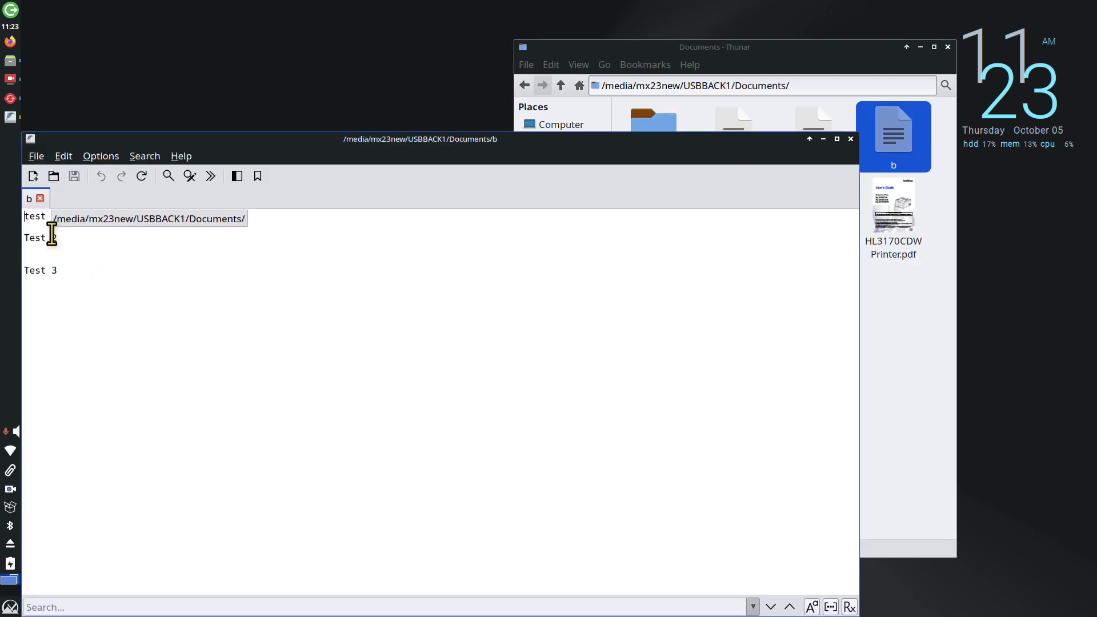
left_click(850, 138)
left_click(562, 209)
double_click(896, 131)
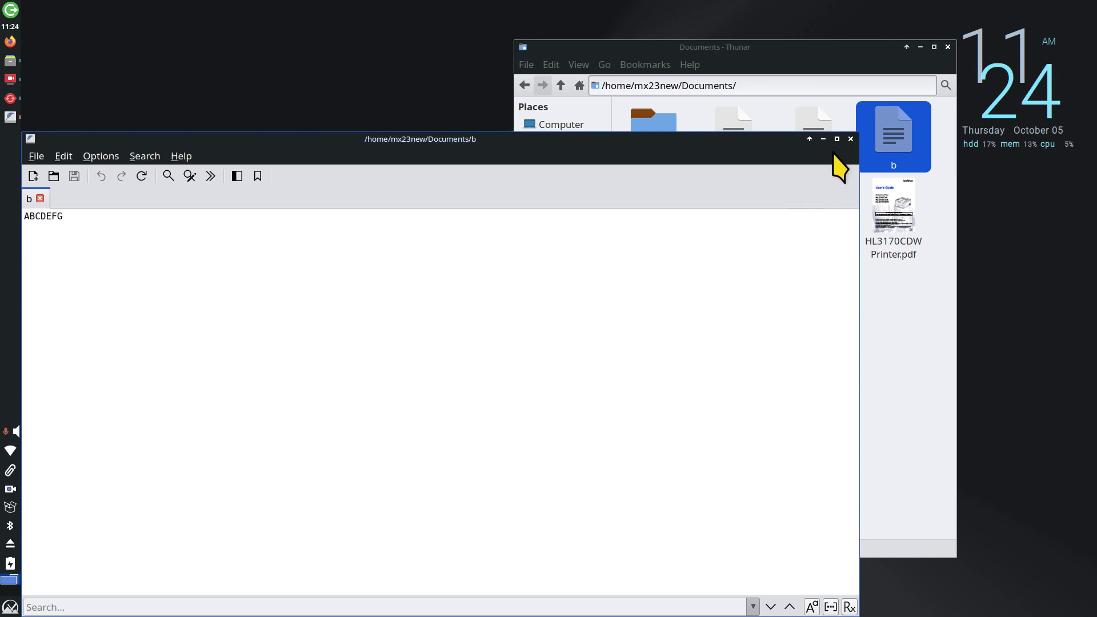
left_click(850, 139)
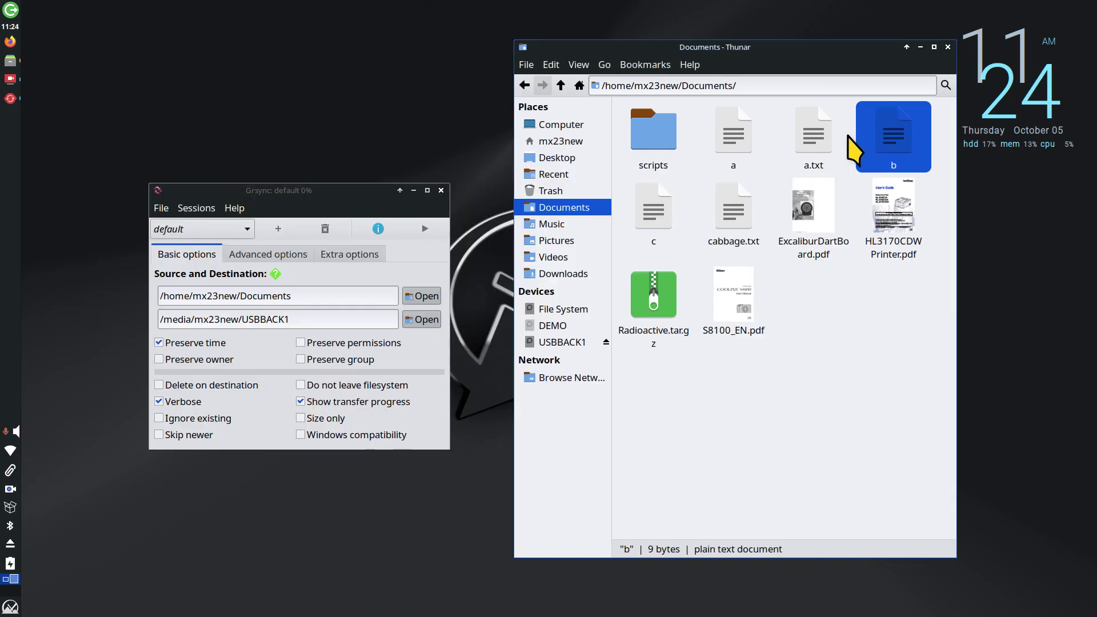
- Run the full backup of Documents again, check the contents of file b on USBBACK1, and dismiss the progress report
left_click(586, 342)
double_click(640, 136)
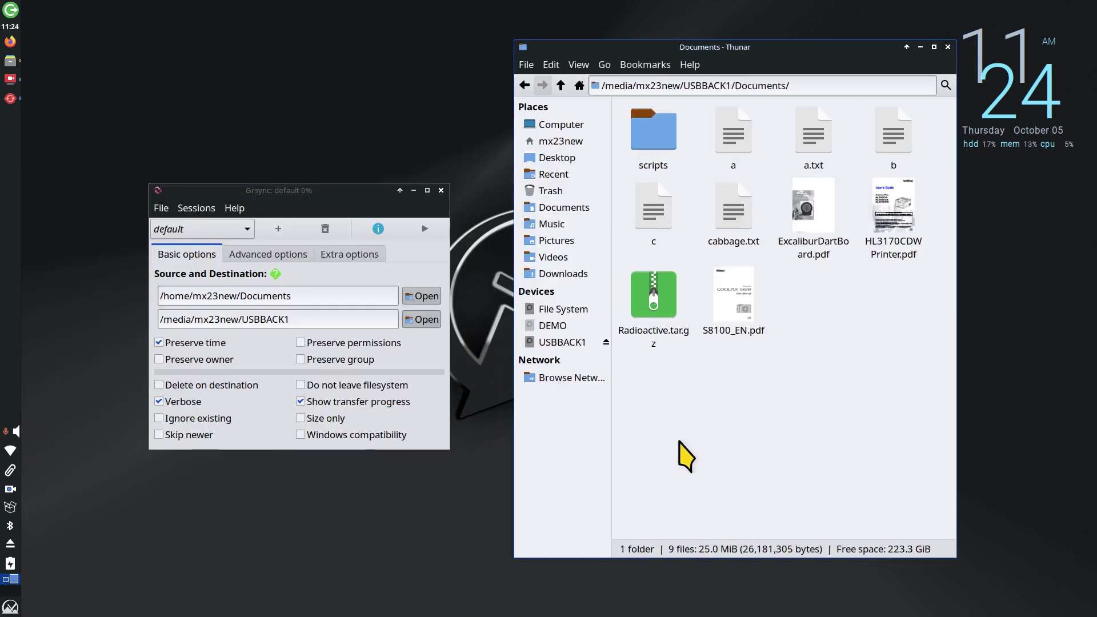
left_click(418, 231)
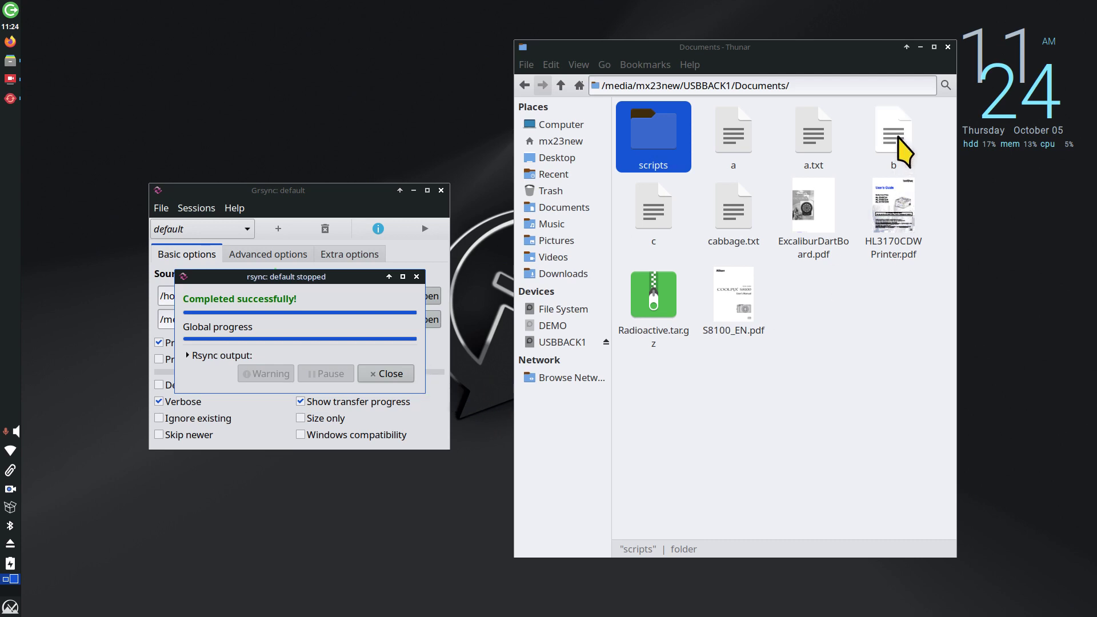
double_click(896, 137)
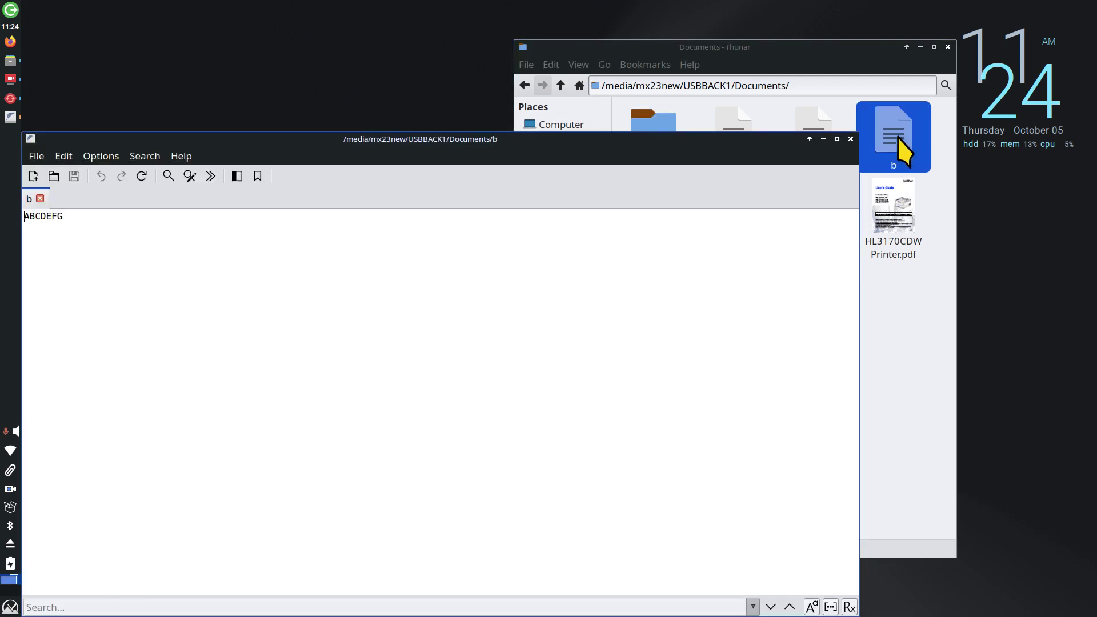
left_click(850, 139)
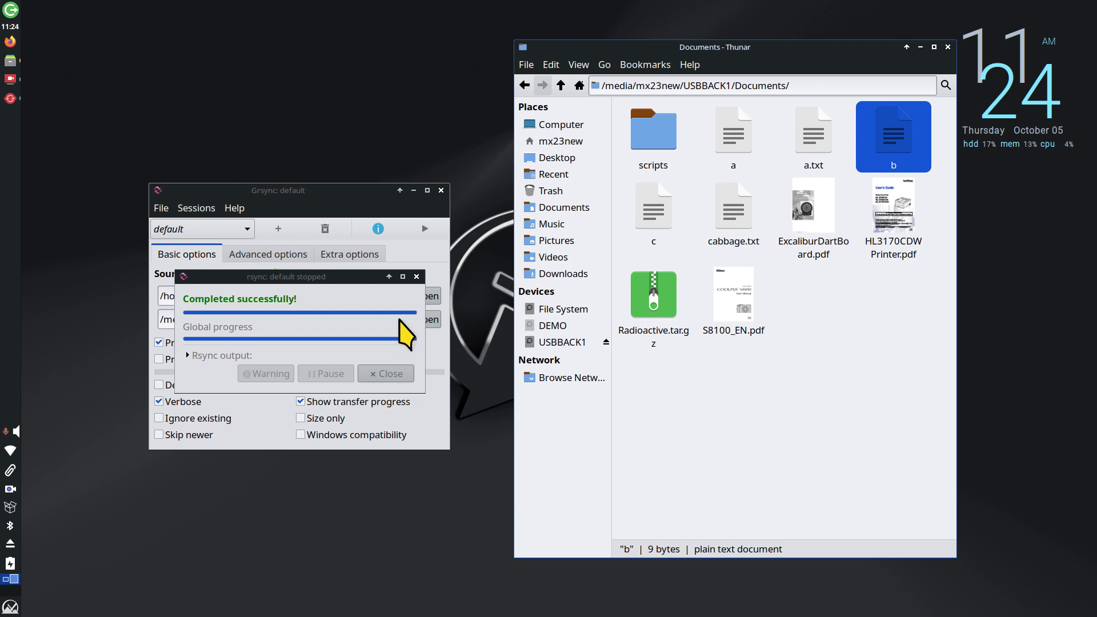
left_click(416, 276)
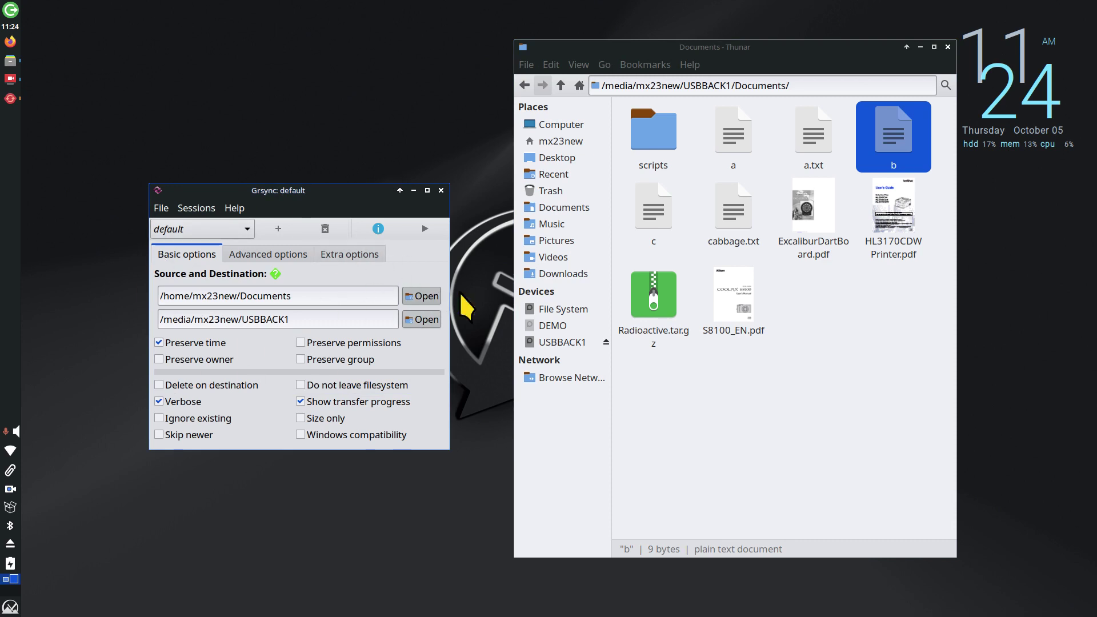
- Review the Documents folder on USBBACK1 against the one in home, and select file a in home Documents
left_click(859, 375)
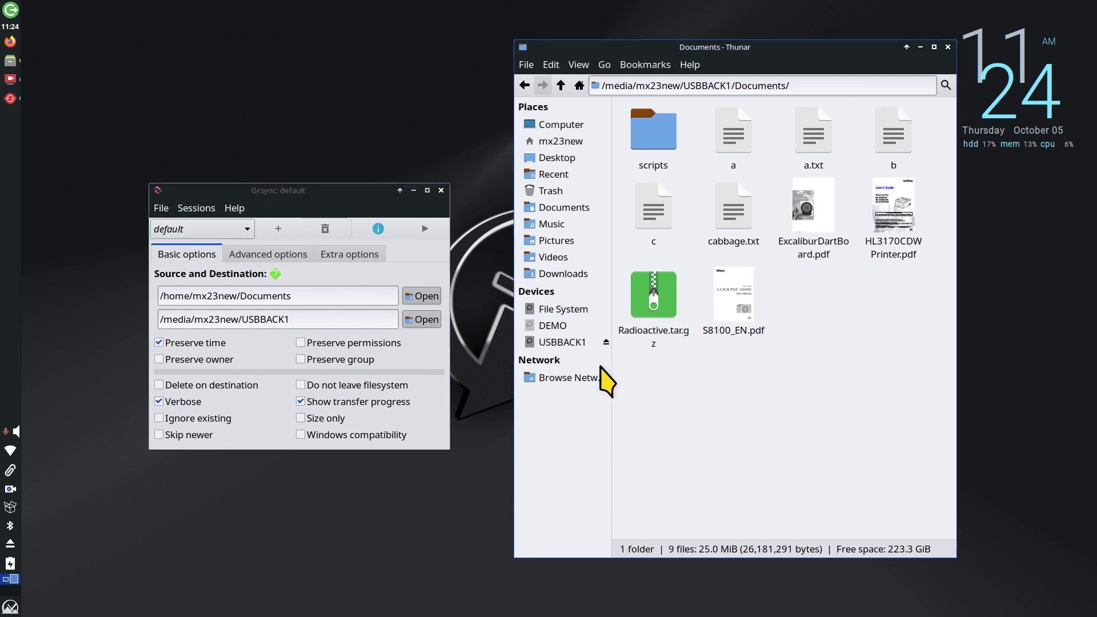
left_click(558, 342)
double_click(645, 155)
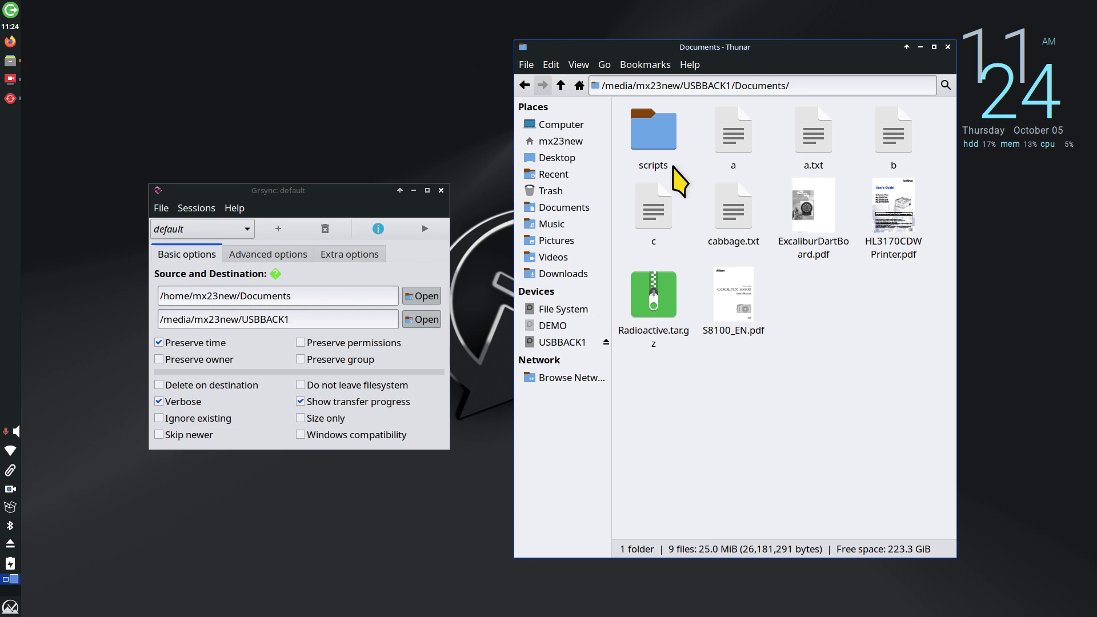
left_click(588, 207)
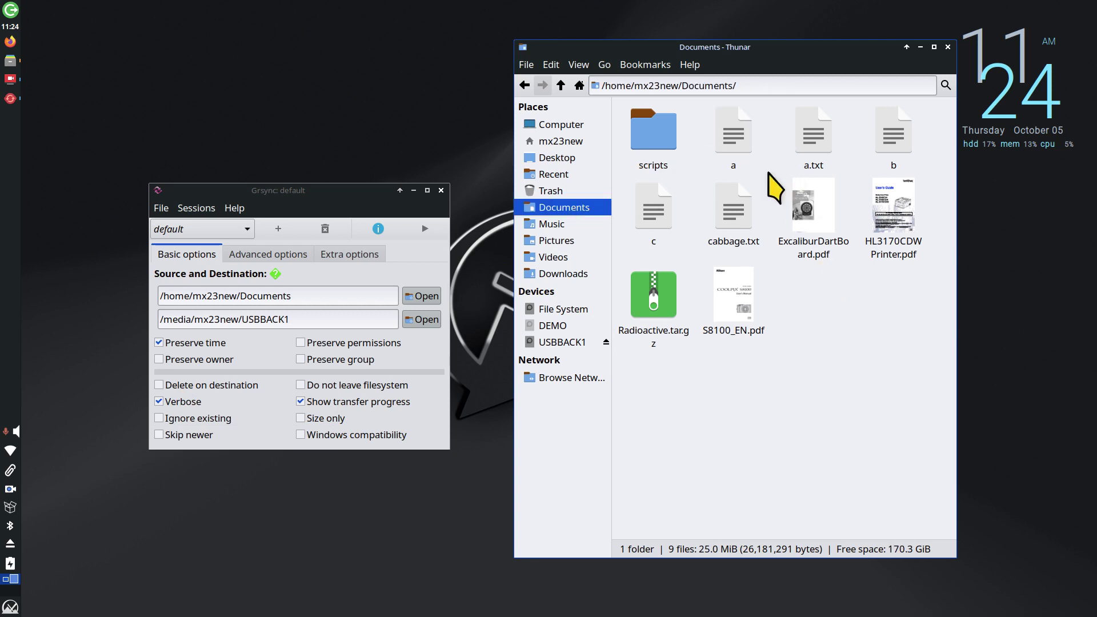
left_click(730, 127)
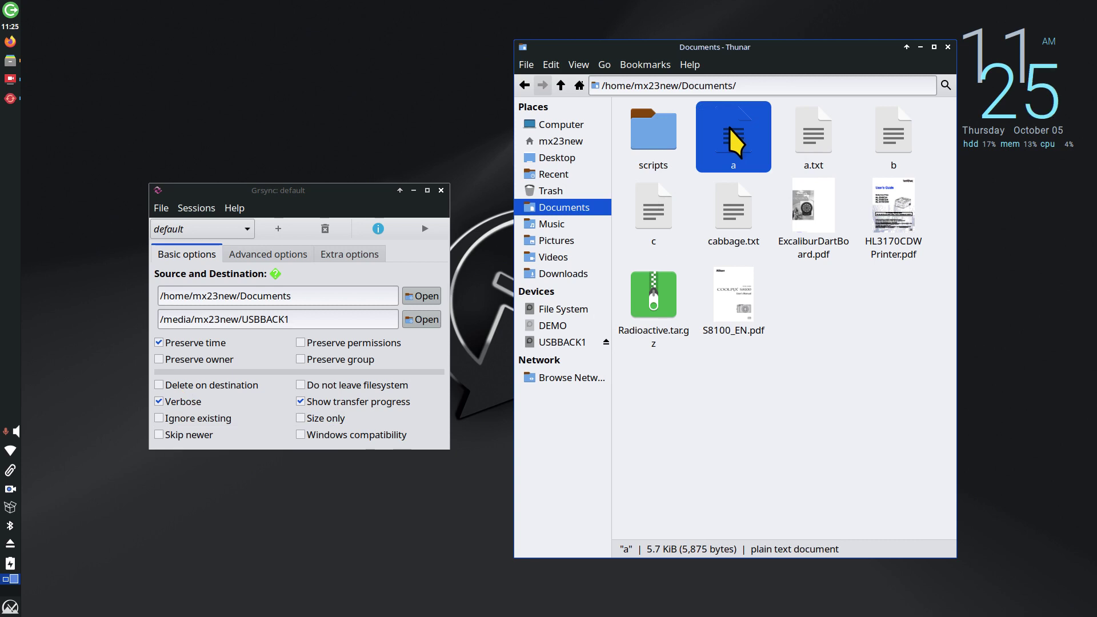
- Empty the Trash, permanently removing all files and folders in it
left_click(542, 191)
left_click(922, 523)
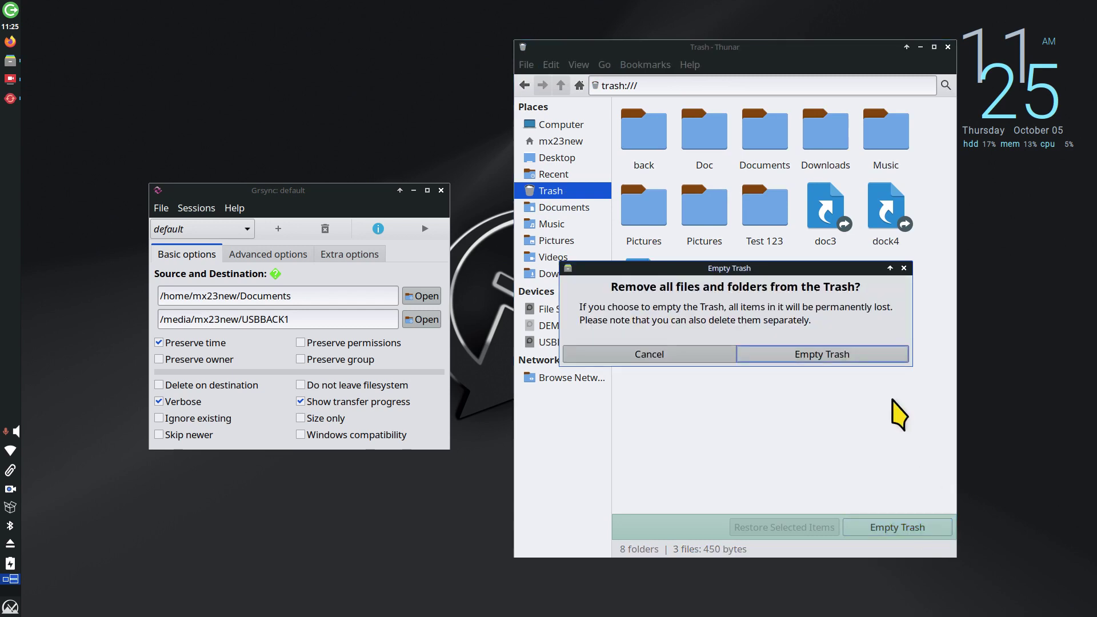
left_click(840, 353)
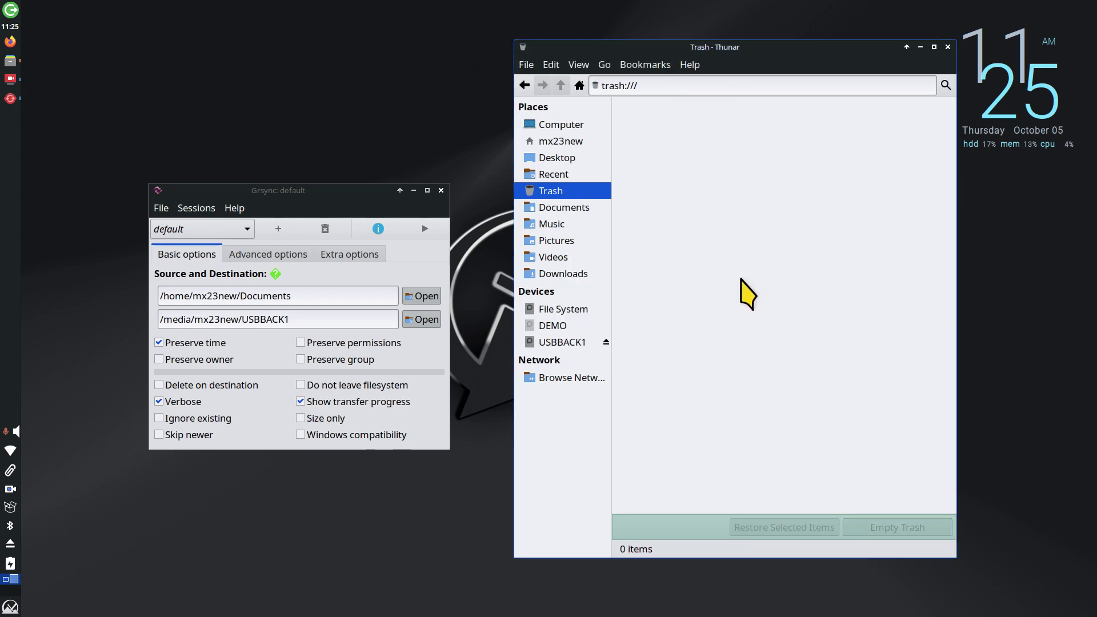
- Show the Documents folder on the USBBACK1 drive and return to the home Documents folder
left_click(572, 341)
double_click(663, 121)
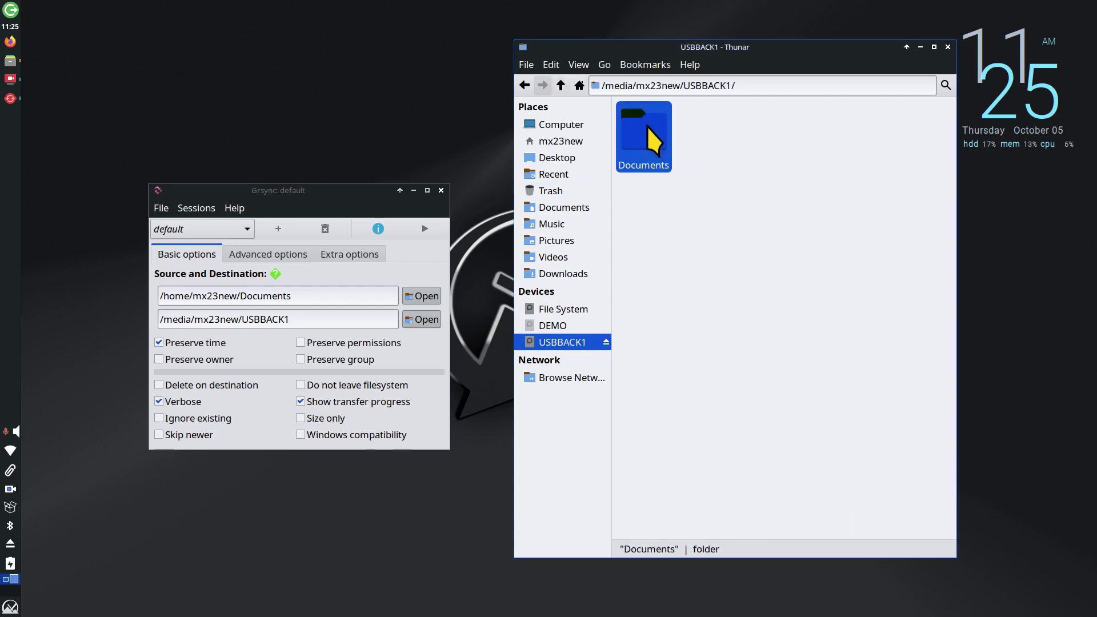
left_click(557, 209)
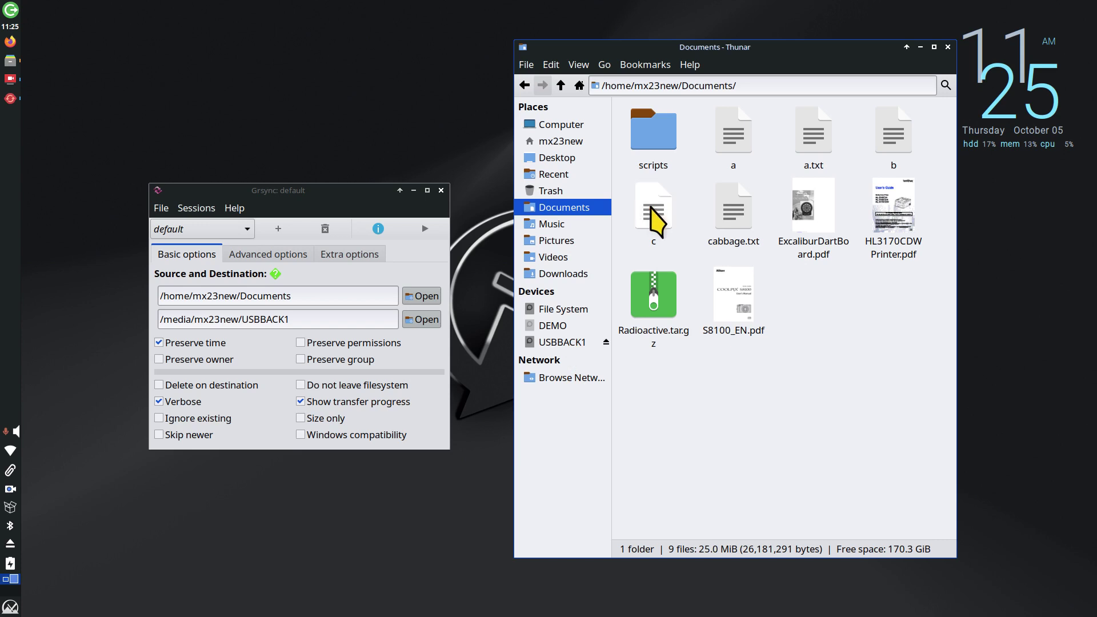
- Check the Documents folder on USBBACK1, and delete file c from the home Documents folder
left_click(565, 342)
double_click(651, 132)
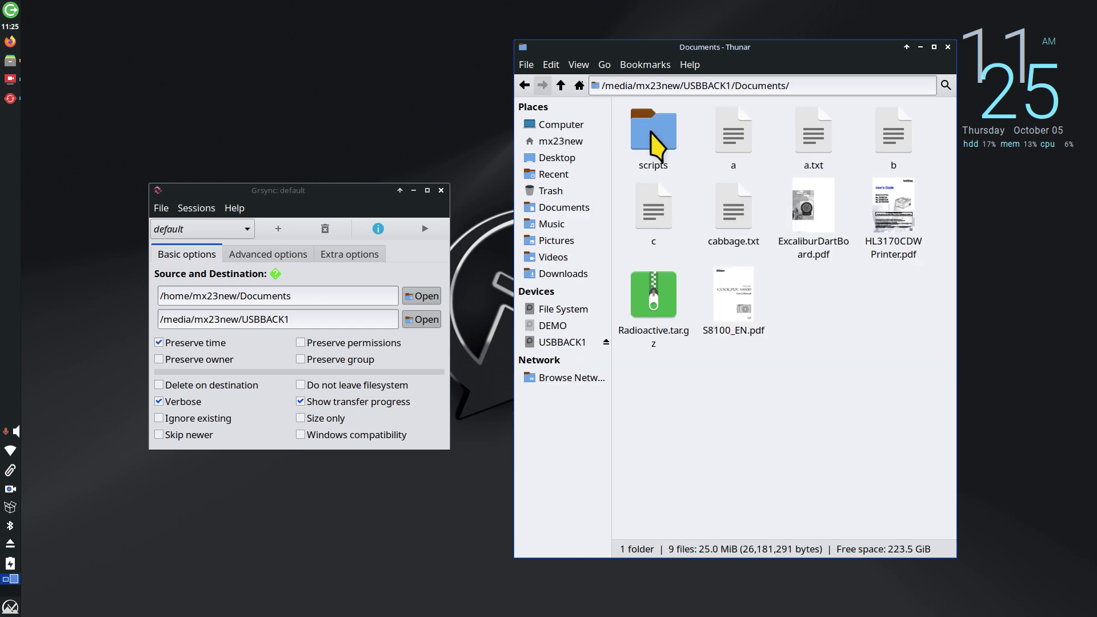
left_click(578, 209)
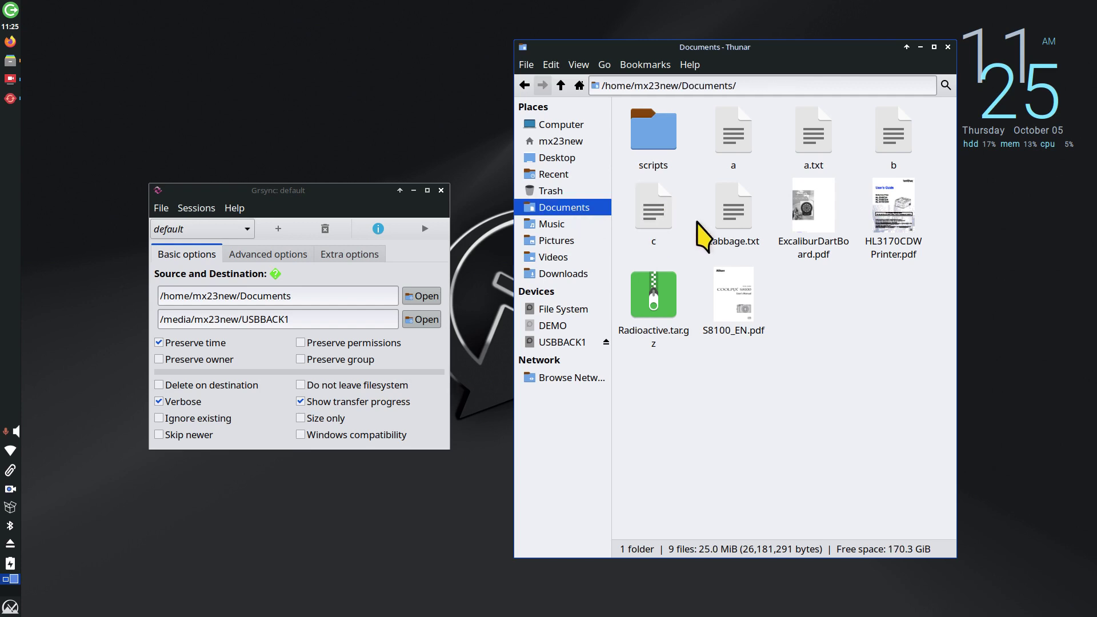
left_click(658, 207)
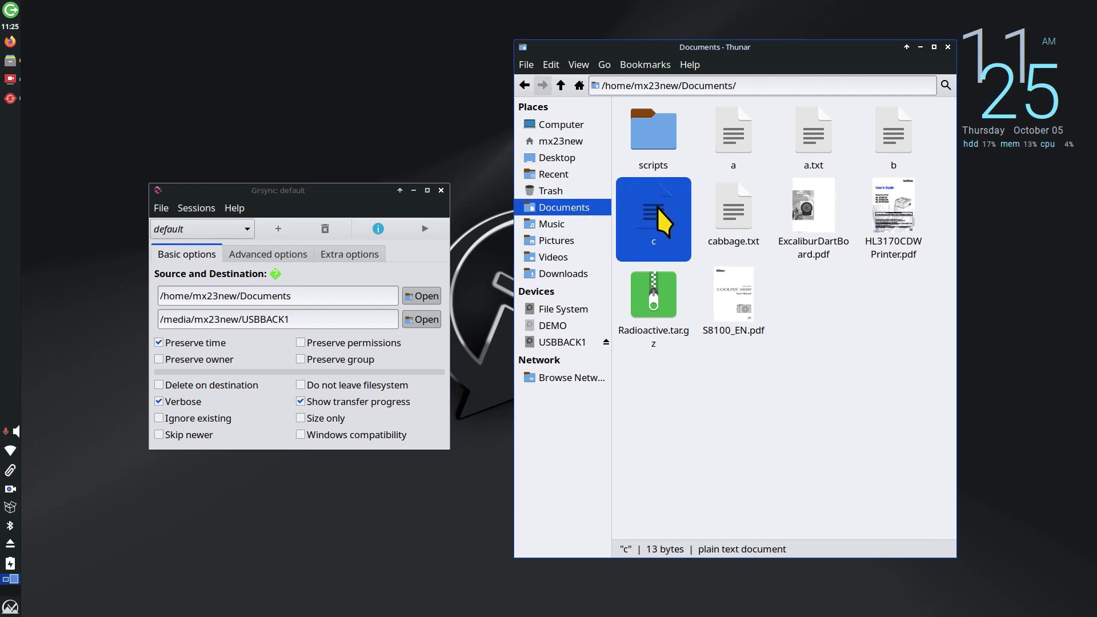
key("Delete")
- Show the Documents folder on USBBACK1, run the Documents backup, and dismiss the progress report
left_click(537, 342)
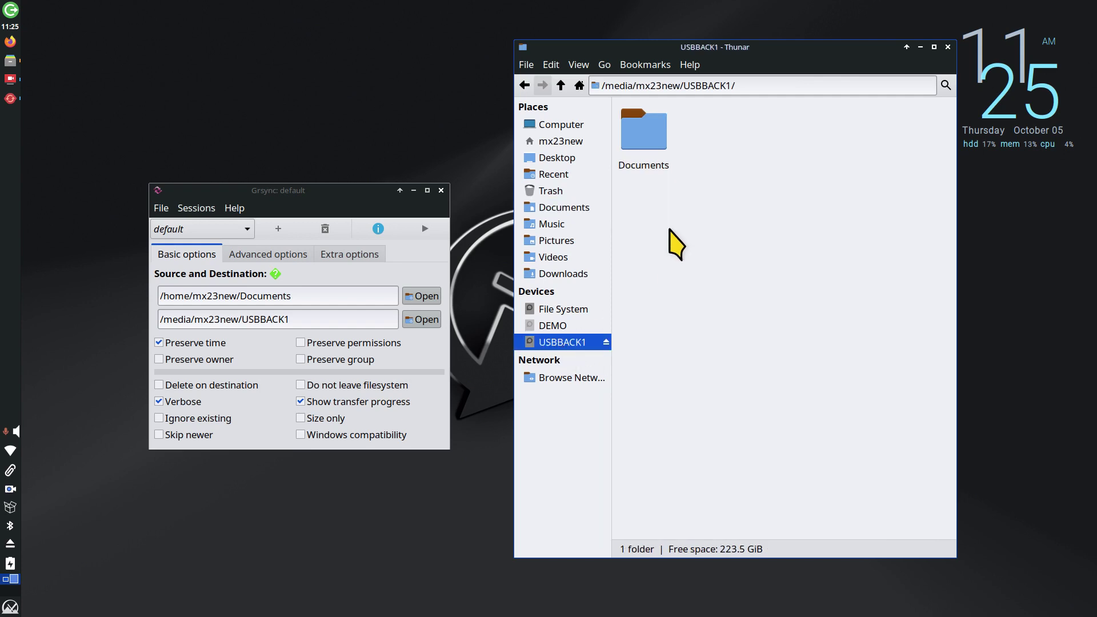
double_click(652, 131)
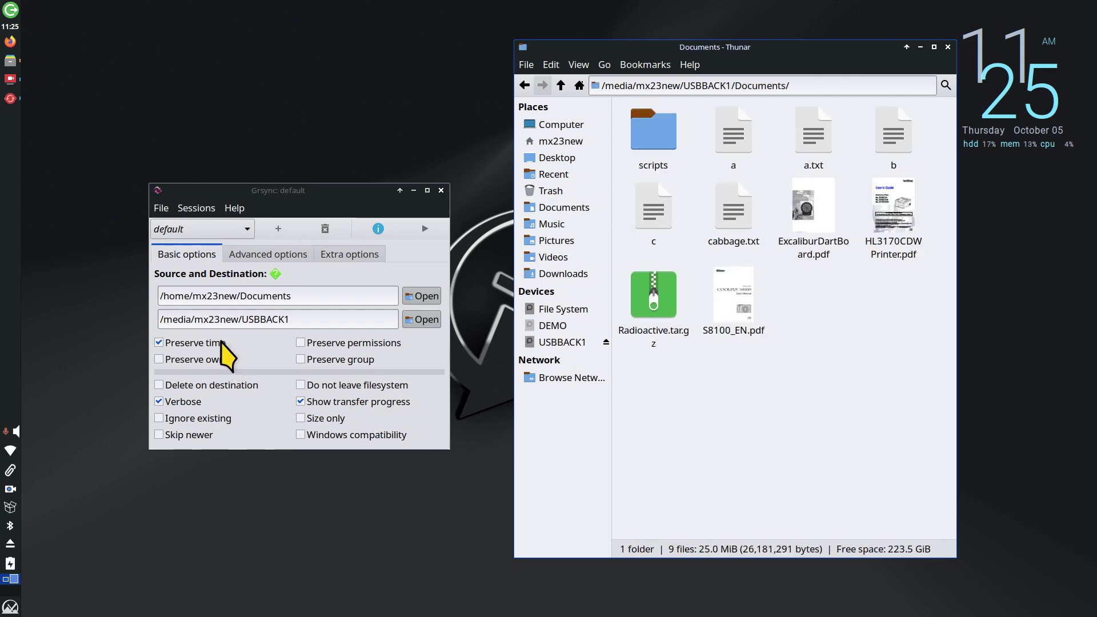
left_click(432, 228)
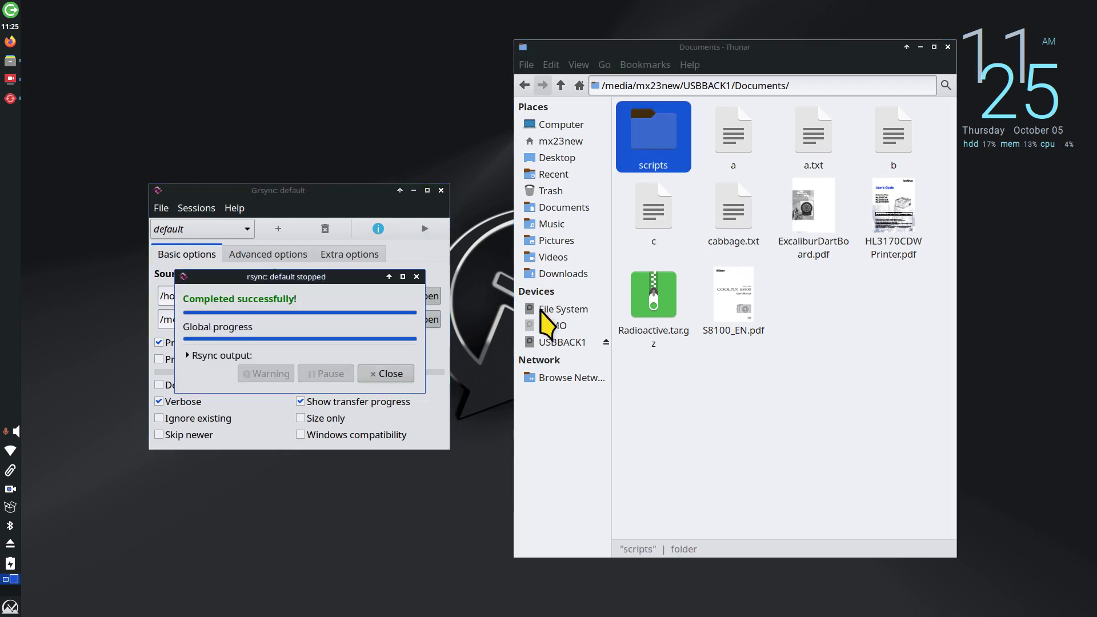
left_click(384, 374)
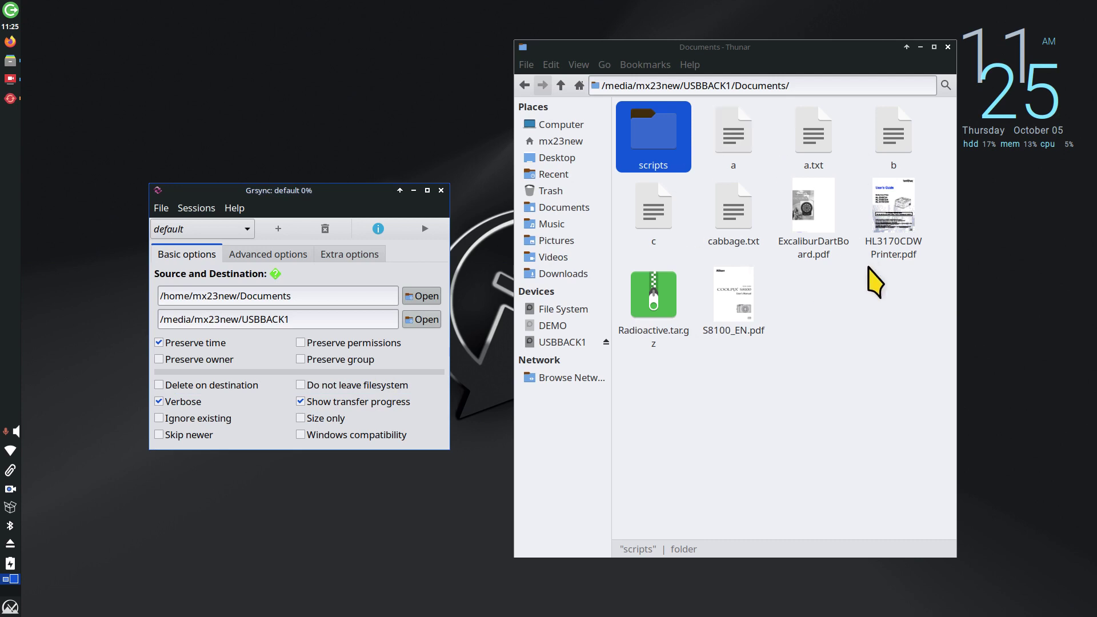
- Create an empty file named zz in the home Documents folder
left_click(554, 209)
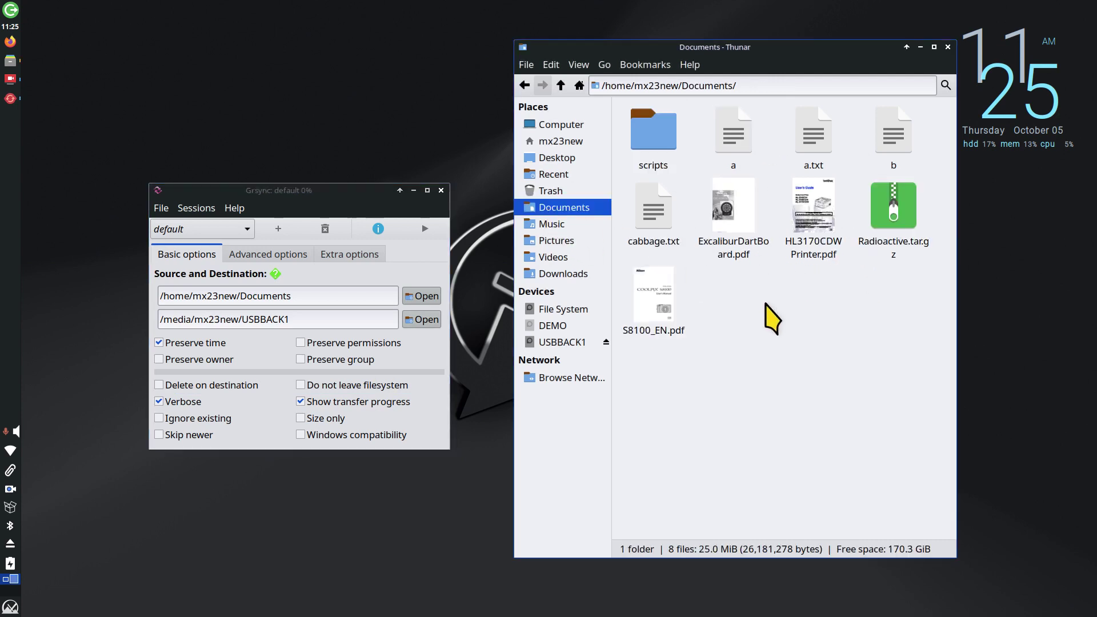
right_click(727, 292)
mouse_move(779, 319)
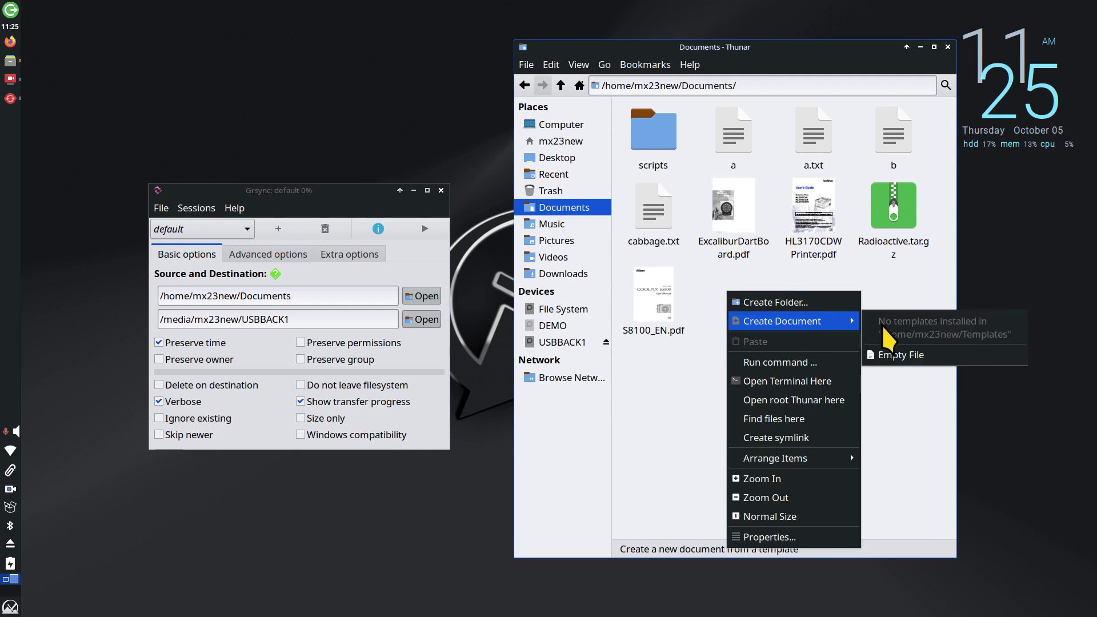
left_click(897, 356)
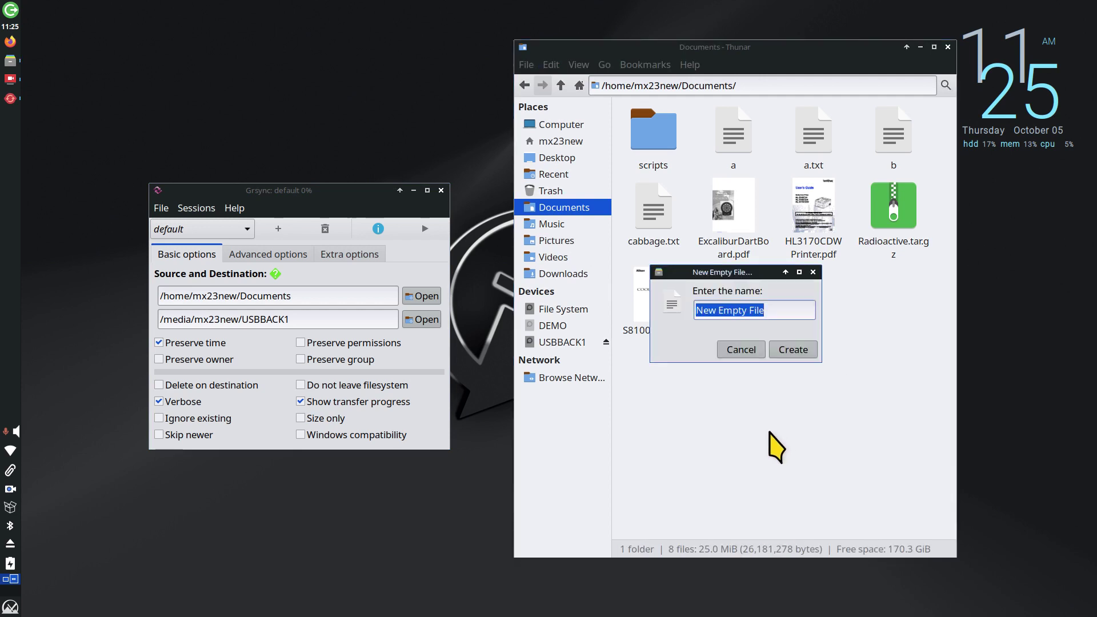
type("zz")
left_click(791, 353)
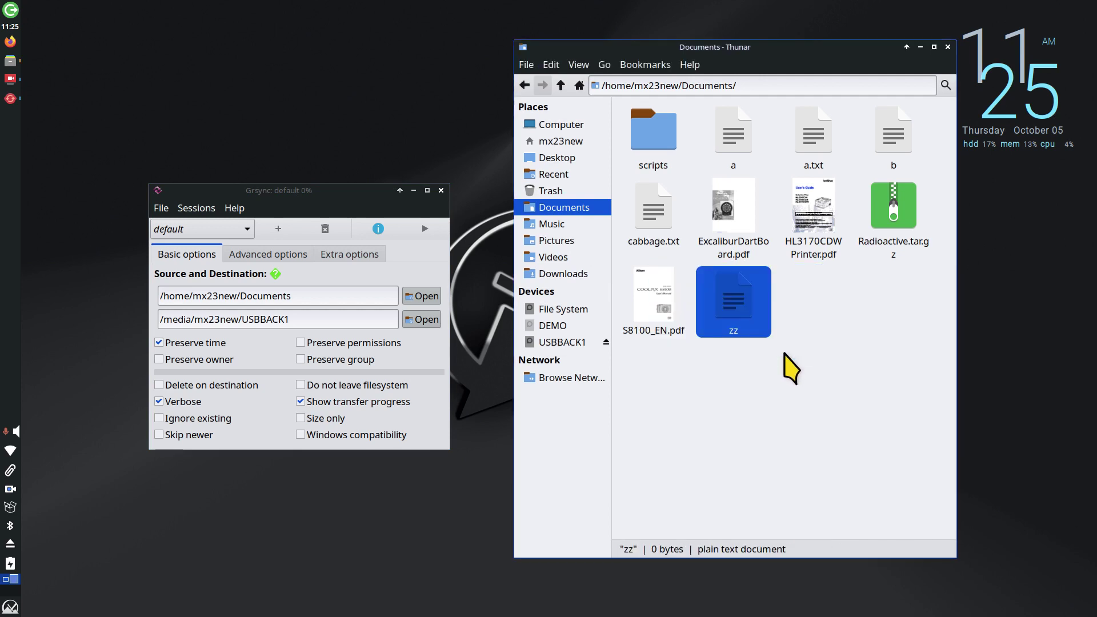
- Run the backup again with the Documents folder on USBBACK1 open, to copy the new file zz
left_click(582, 342)
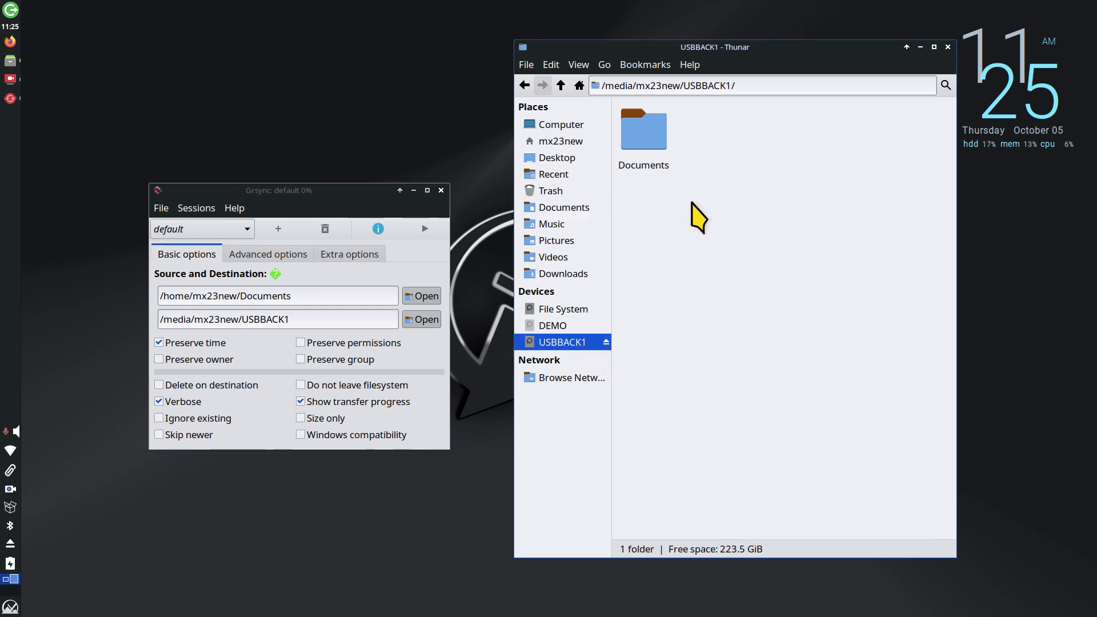
double_click(635, 142)
left_click(425, 229)
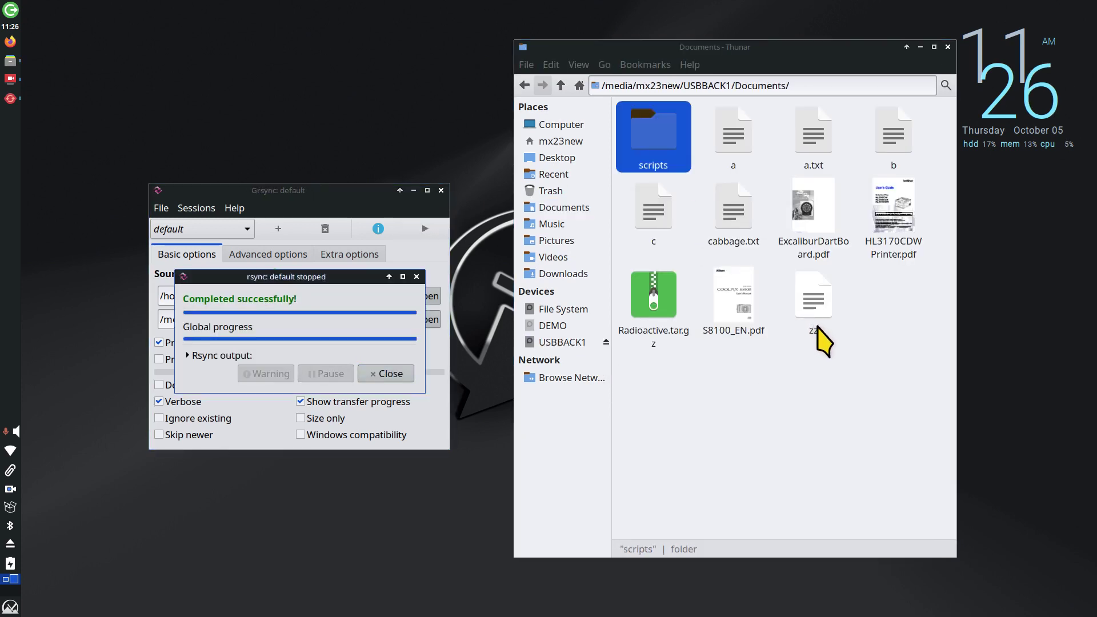
left_click(795, 404)
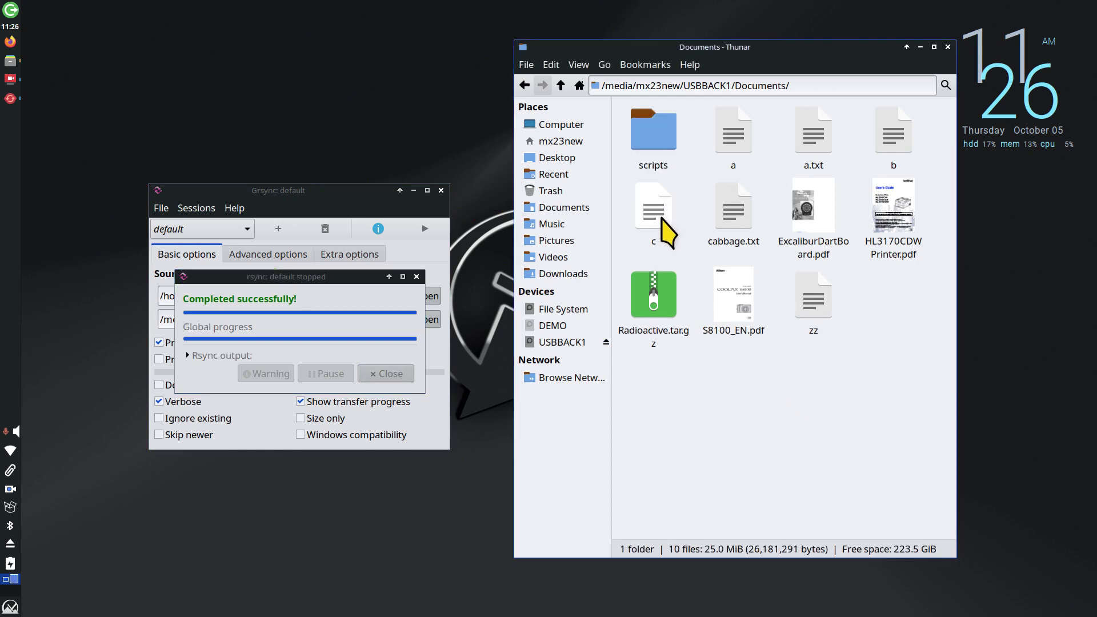
- Compare the home Documents folder with its copy on USBBACK1, looking for file c
left_click(565, 207)
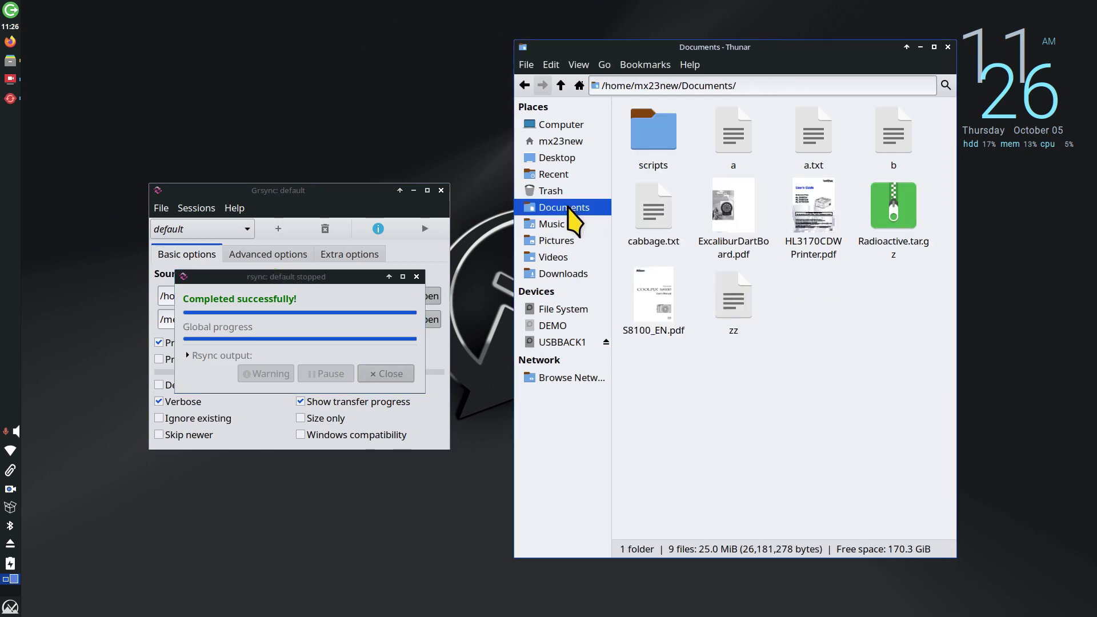
left_click(568, 343)
double_click(653, 132)
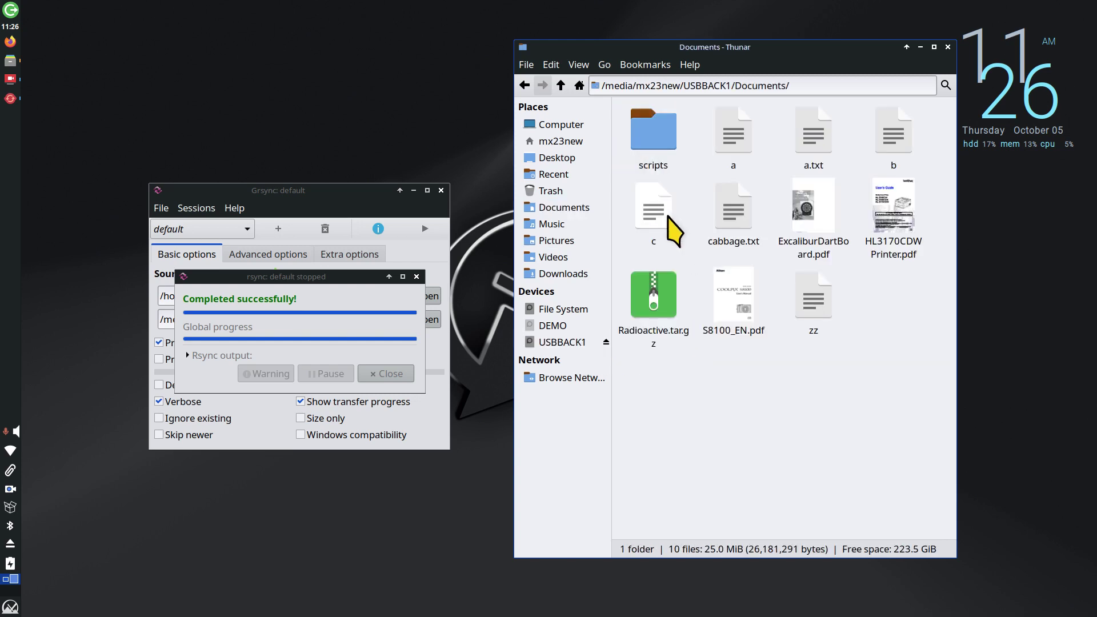
- Dismiss the progress report and enable the Delete on destination and Always checksum options for the default session
left_click(416, 277)
left_click(416, 277)
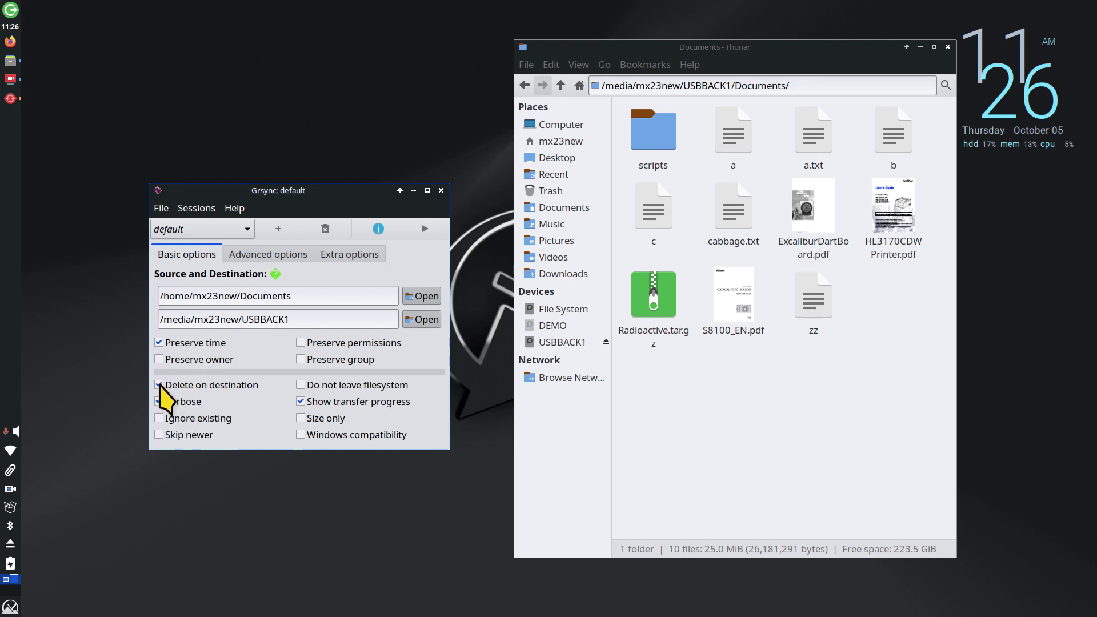
left_click(238, 258)
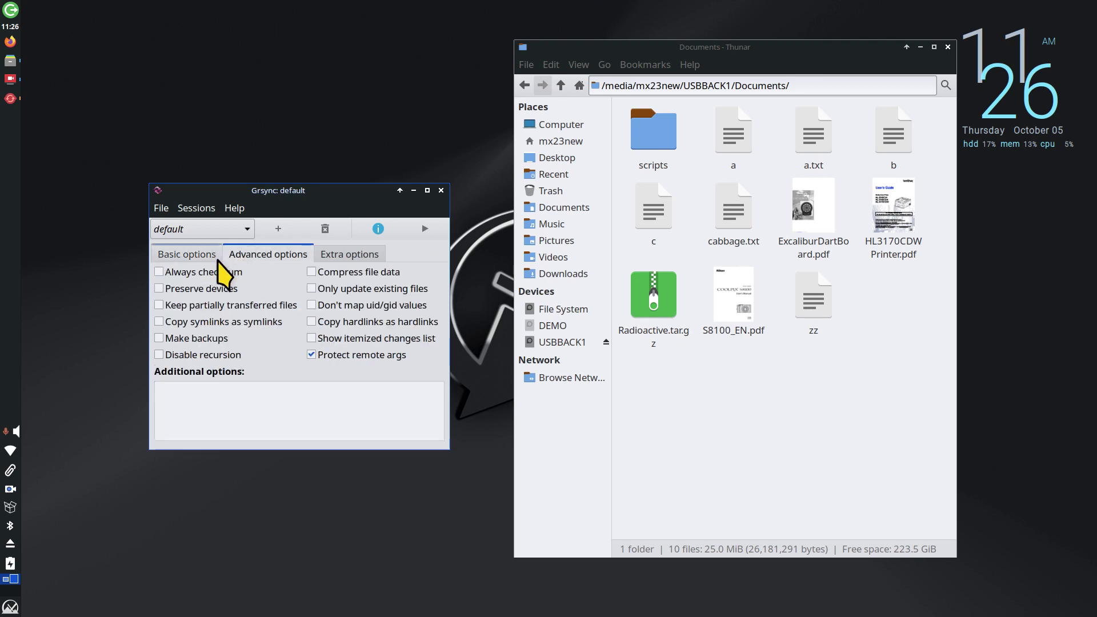
left_click(159, 271)
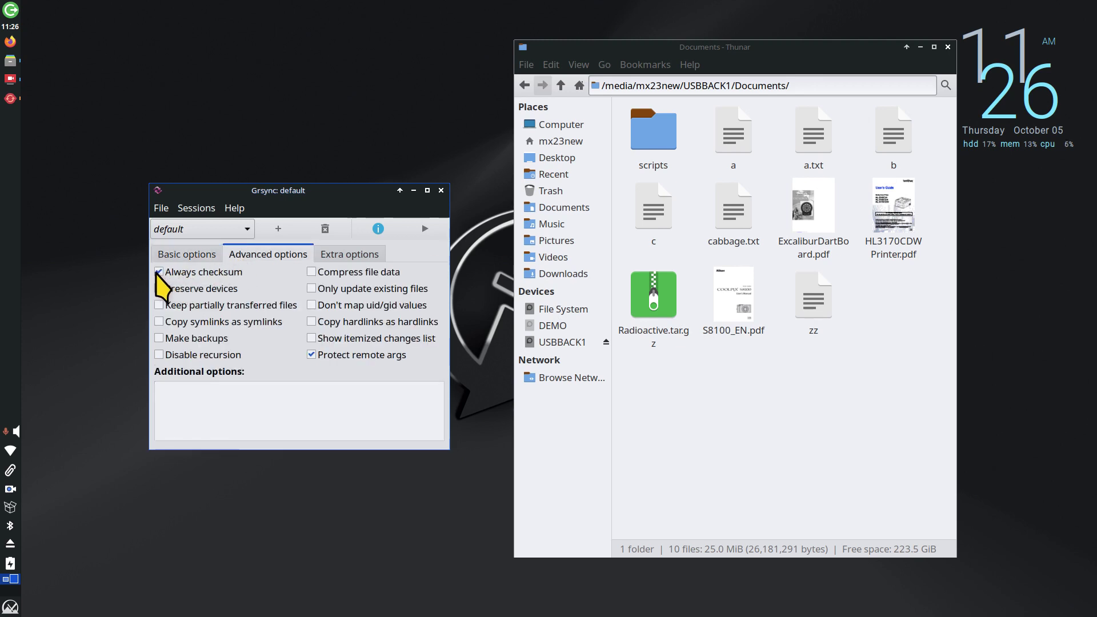
left_click(188, 256)
- View the backup program's About information and close it
left_click(235, 209)
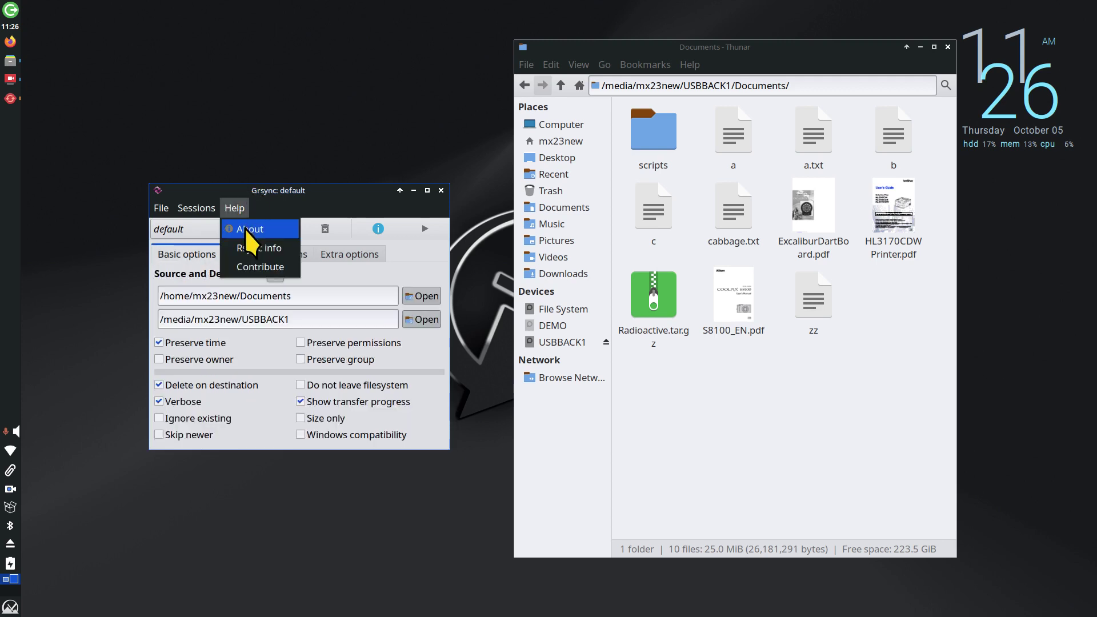
left_click(249, 228)
double_click(305, 328)
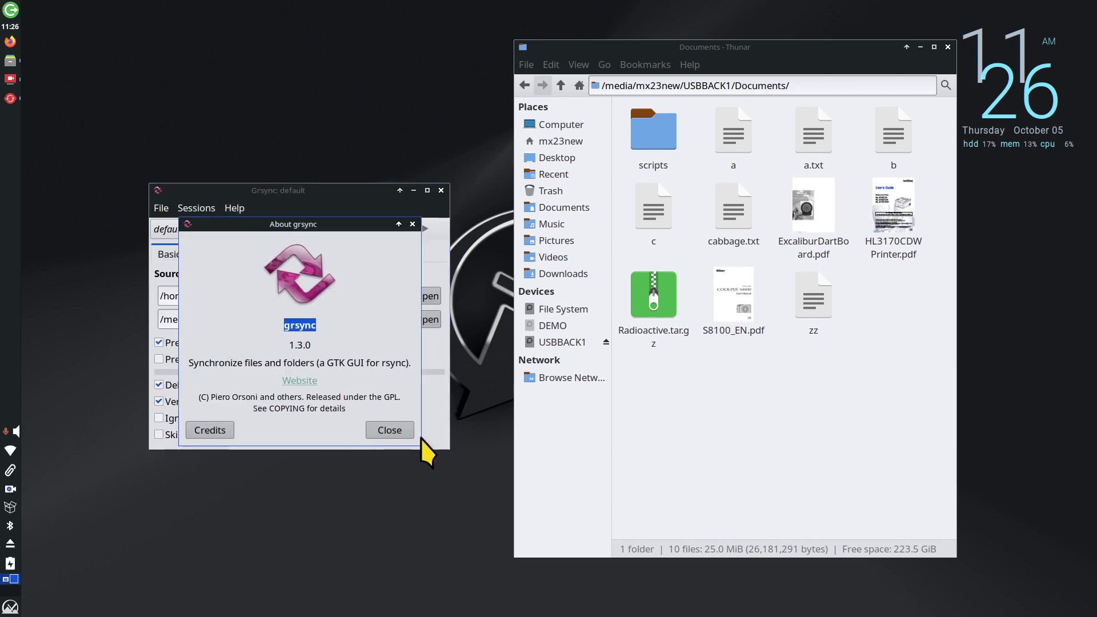
left_click(398, 432)
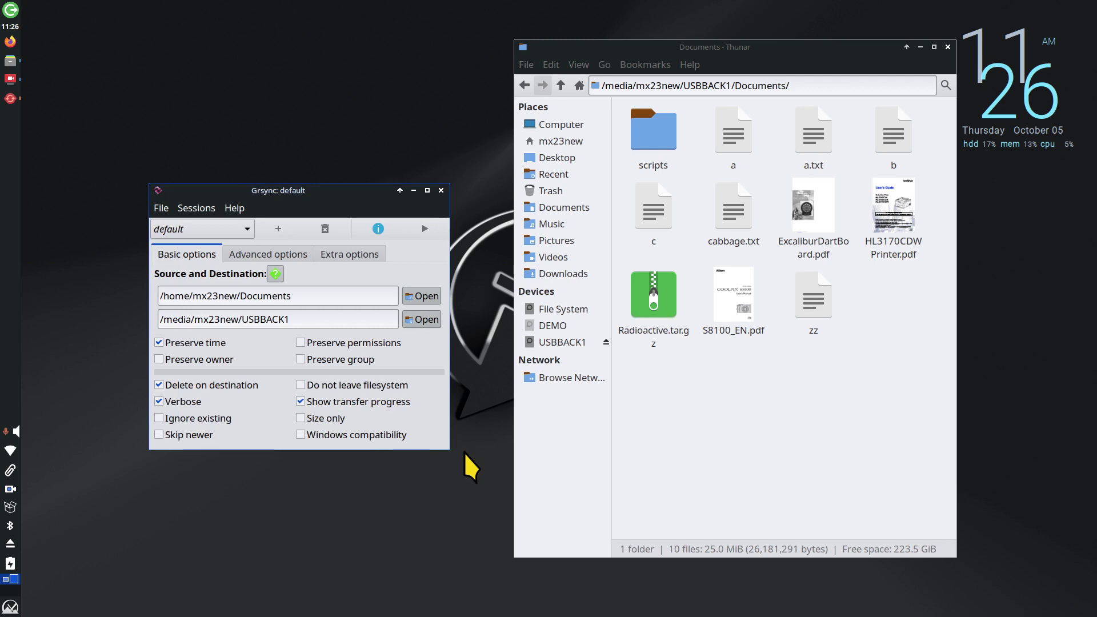
- Open Documents on USBBACK1, run the backup with Delete on destination enabled, and dismiss the progress report
left_click(576, 346)
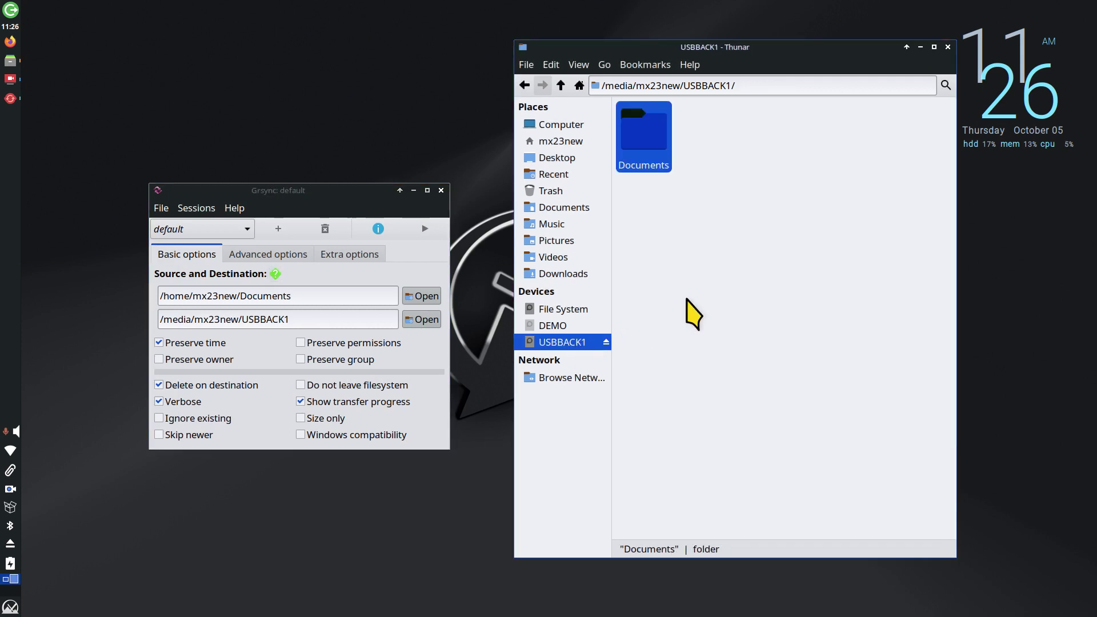
double_click(643, 114)
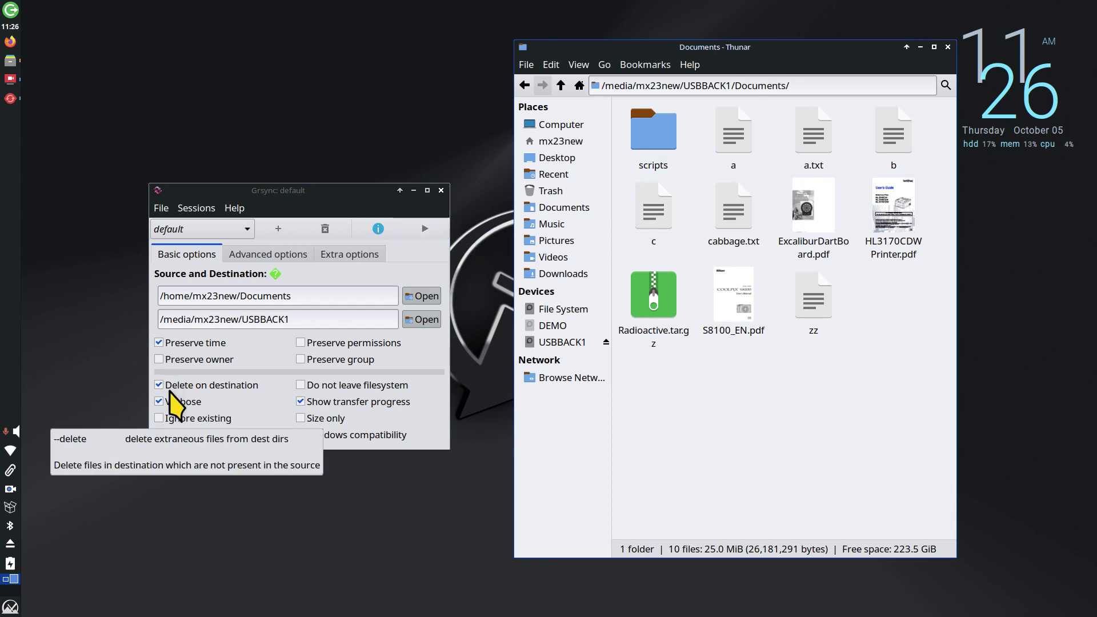
left_click(424, 228)
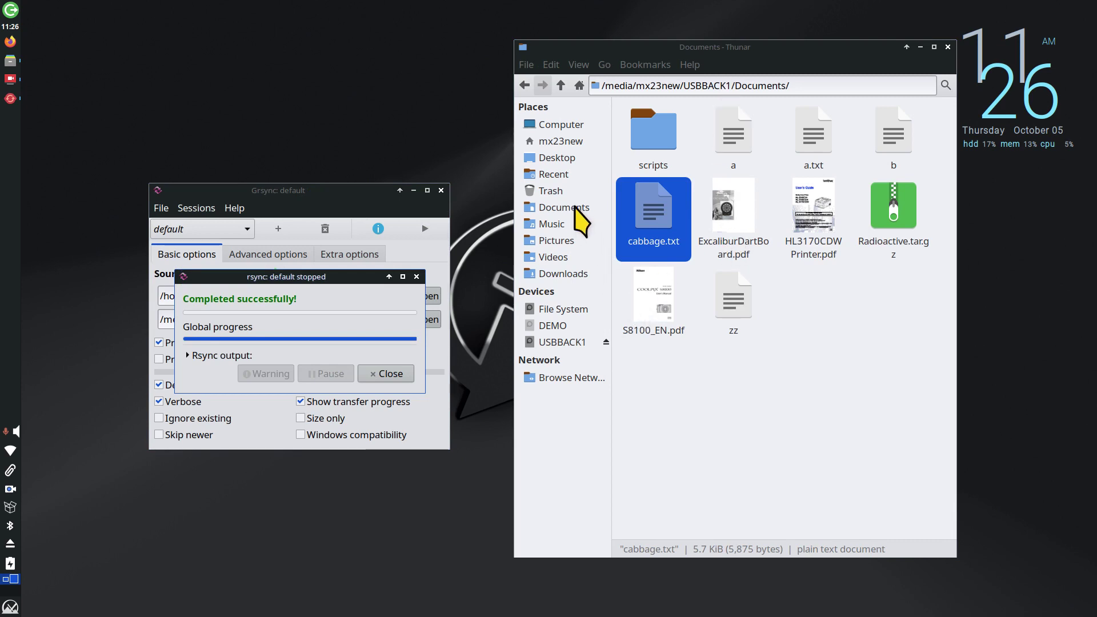
left_click(394, 374)
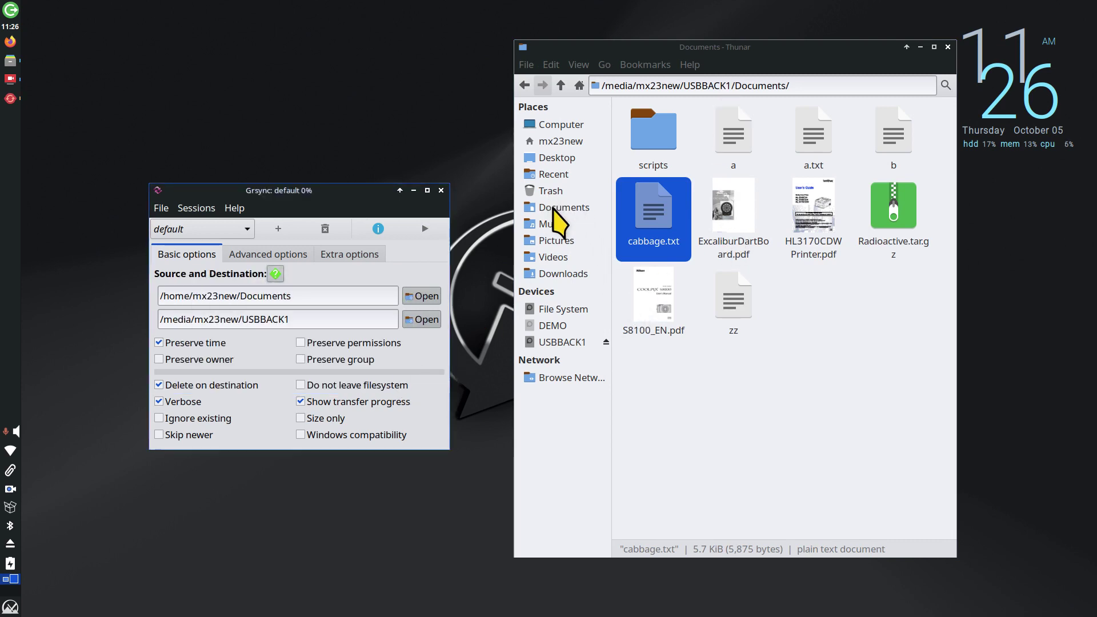
- Check that the Documents folders on USBBACK1 and in home hold the same files, ending in home Documents
left_click(563, 208)
left_click(566, 342)
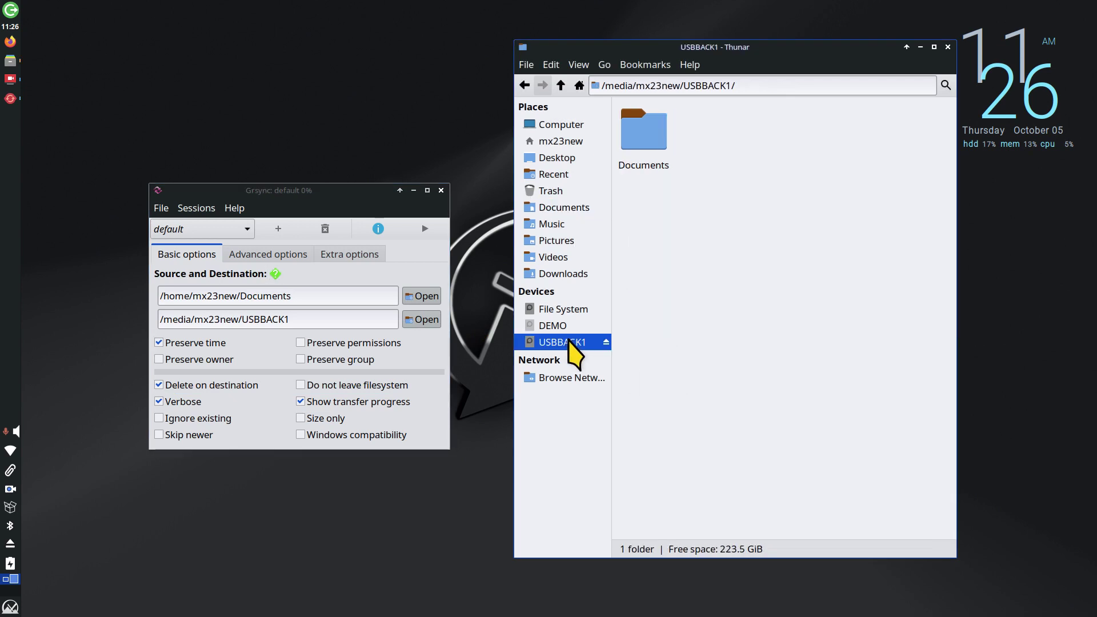
double_click(641, 134)
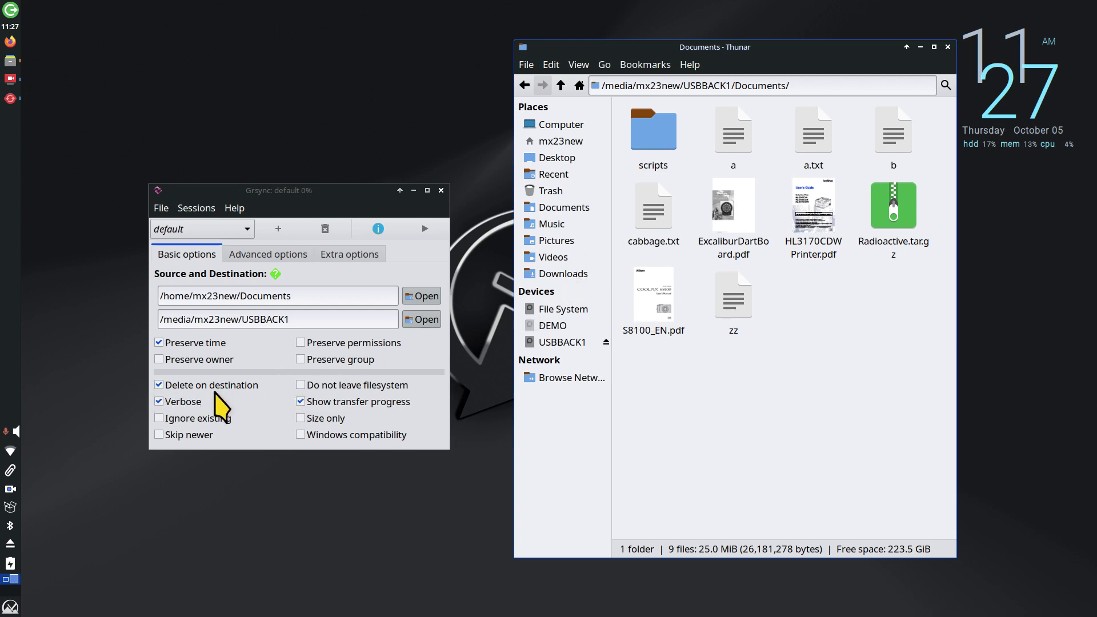
left_click(588, 209)
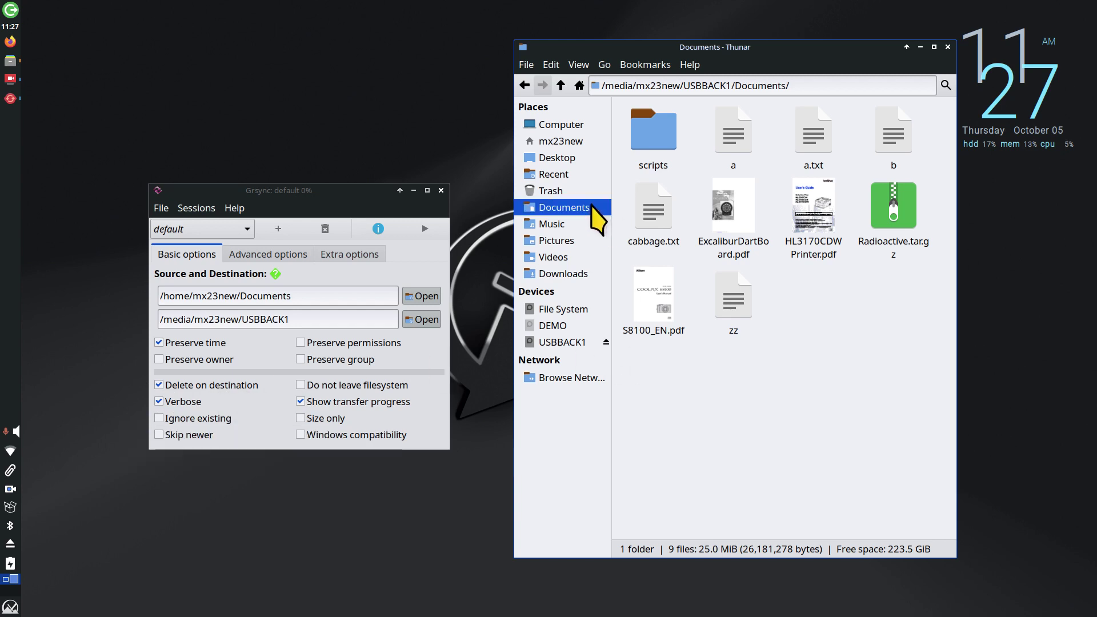
left_click(564, 346)
left_click(580, 208)
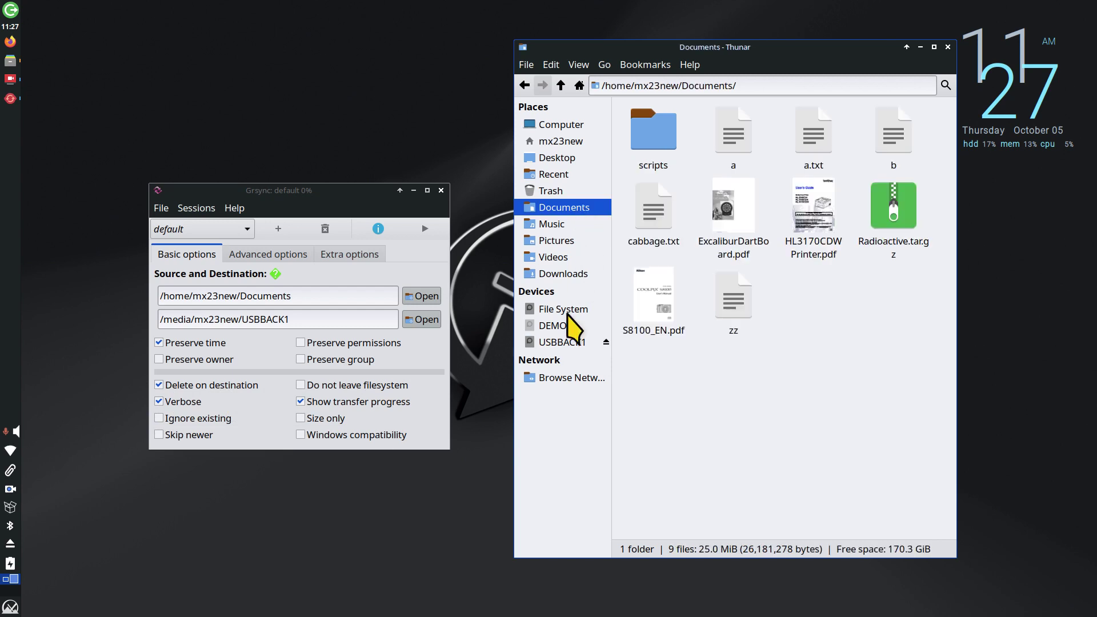
- Show the USBBACK1 drive, set the backup source to /home/mx23new/Pictures, and run the backup to USBBACK1
mouse_move(552, 346)
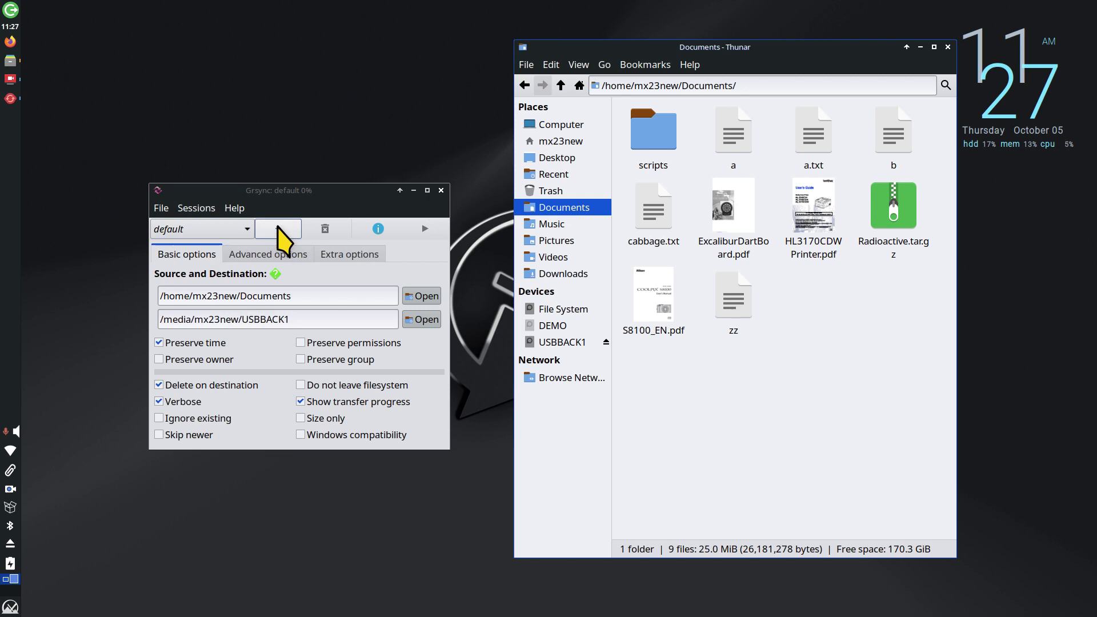
left_click(566, 343)
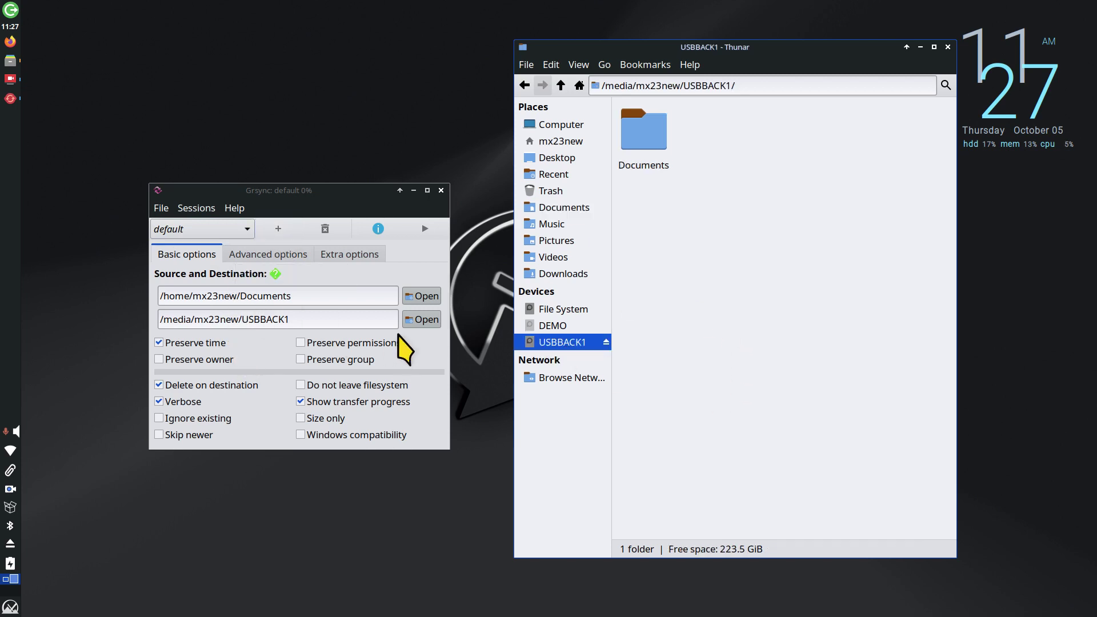
left_click(418, 299)
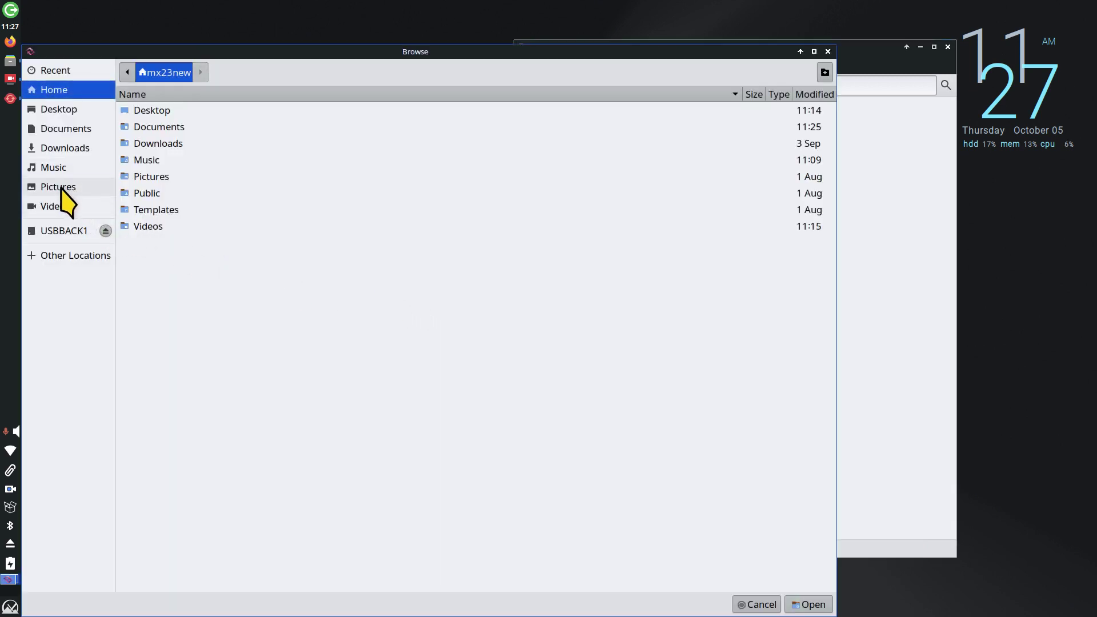
left_click(61, 189)
left_click(812, 604)
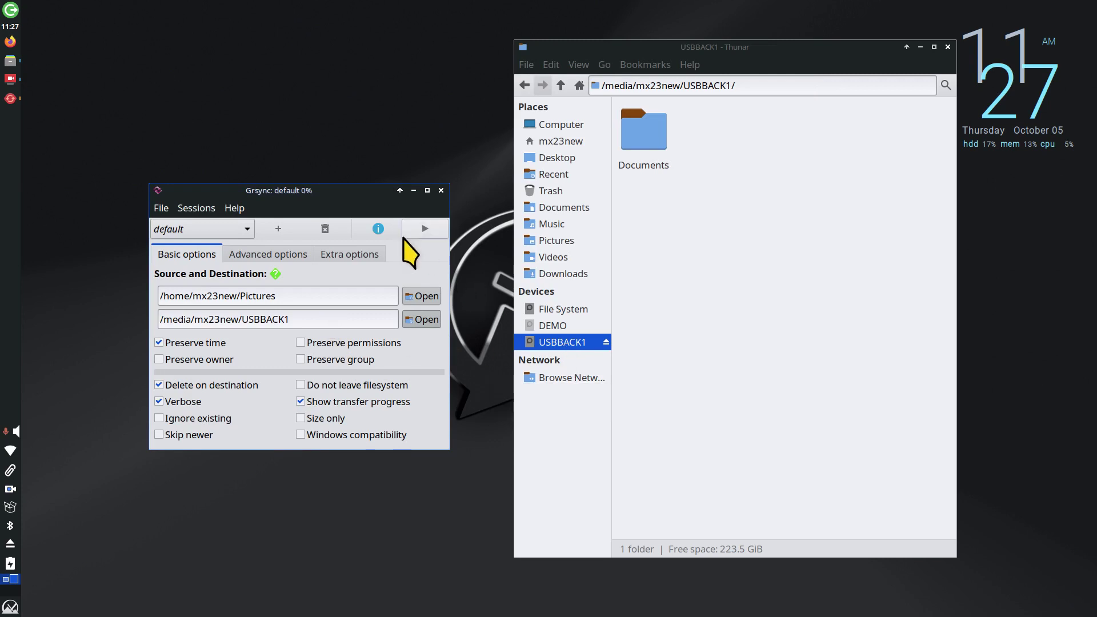
left_click(425, 229)
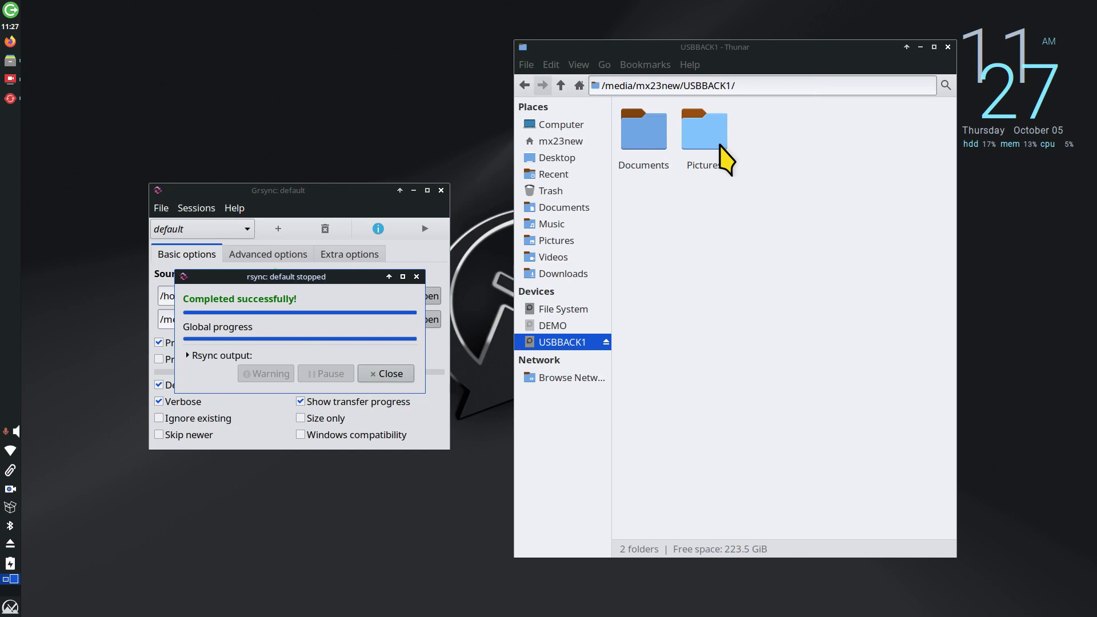
- Compare the Pictures folder on USBBACK1 with the one in home, and close the backup report and the backup program
double_click(719, 145)
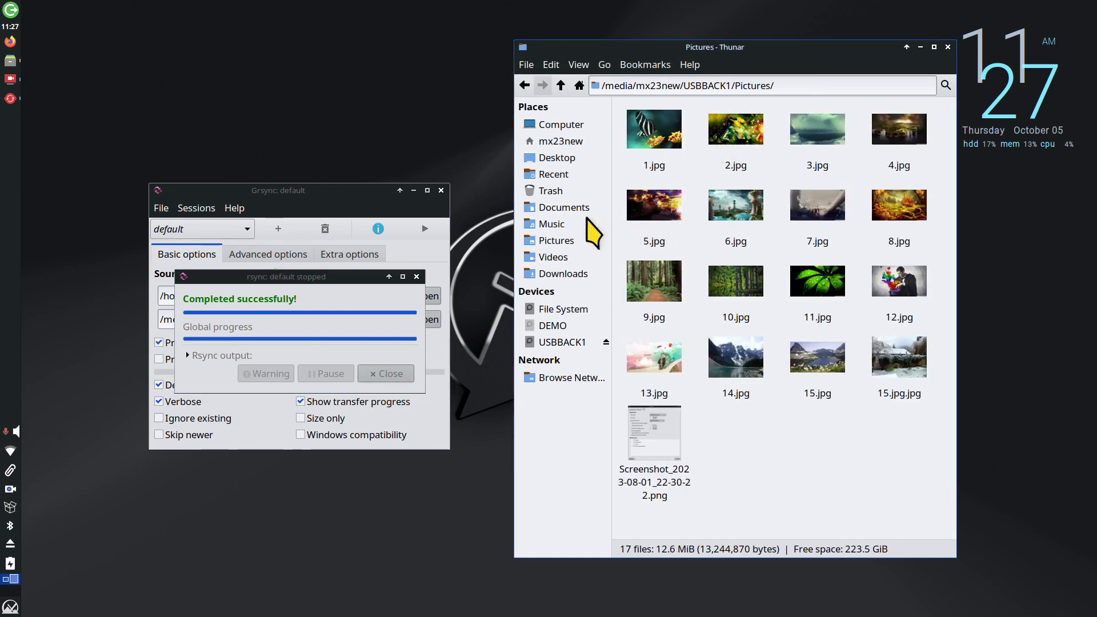
left_click(578, 242)
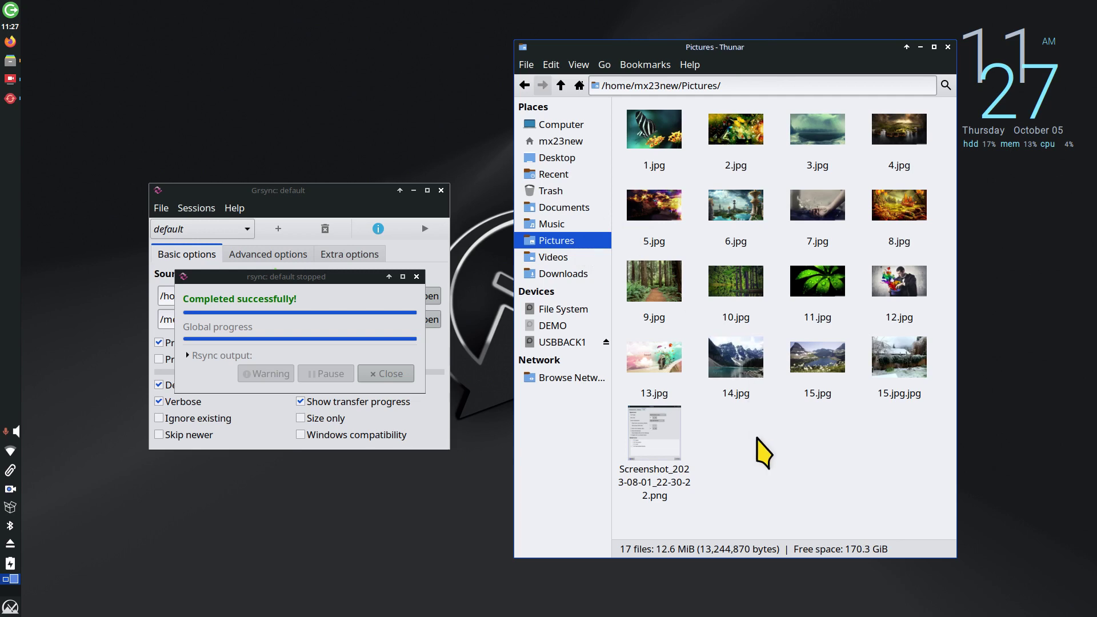
left_click(418, 277)
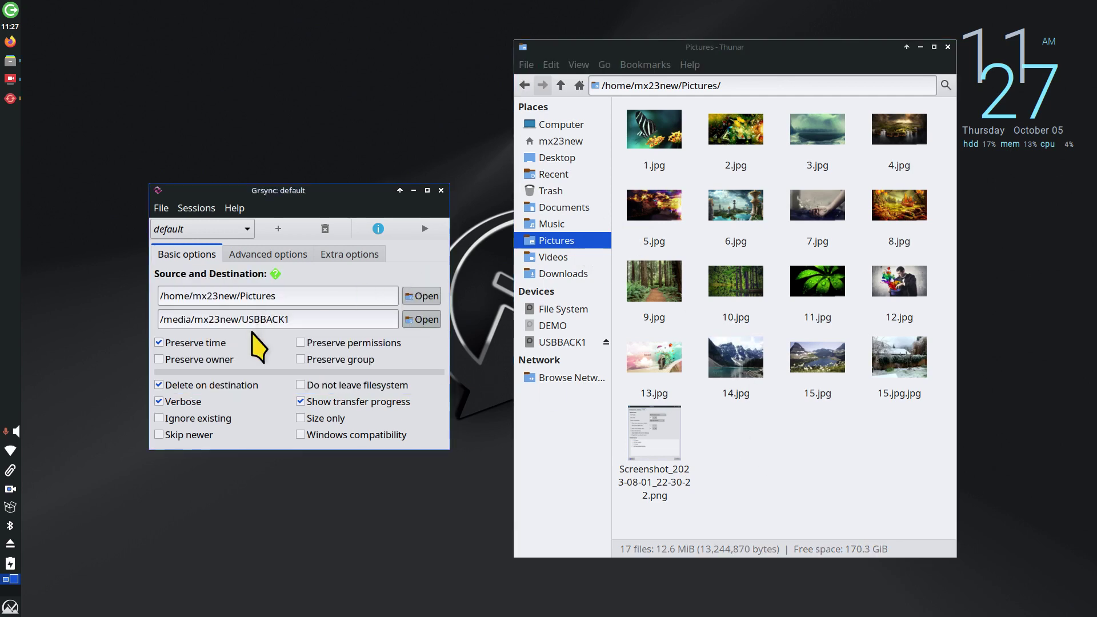
left_click(441, 190)
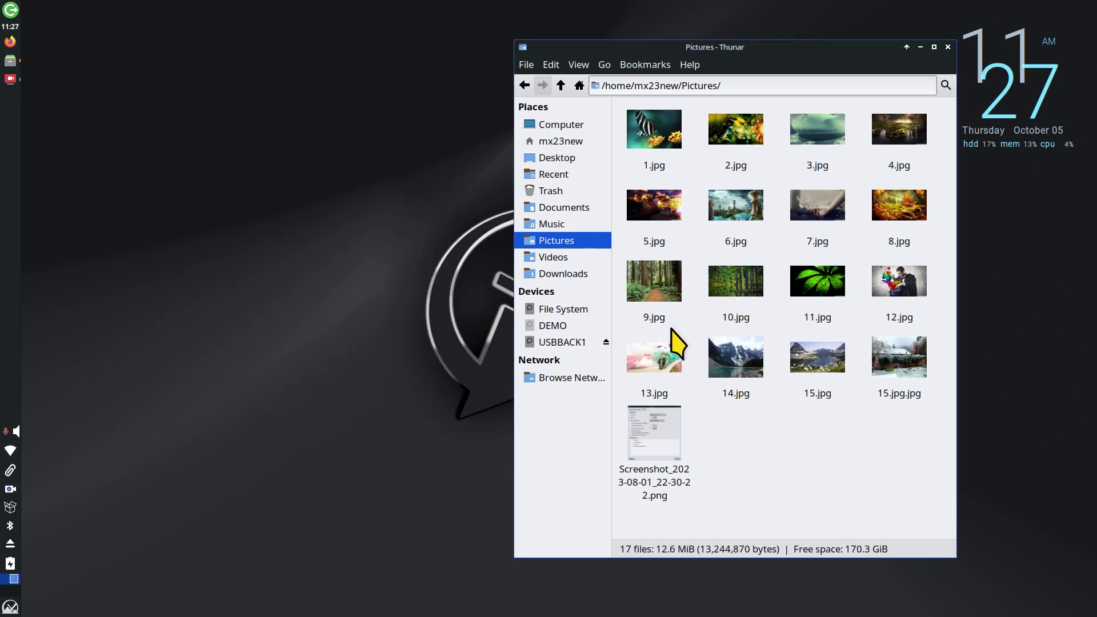
- Delete the Documents and Pictures folders from the USBBACK1 drive
left_click(571, 341)
left_click_drag(807, 113, 638, 196)
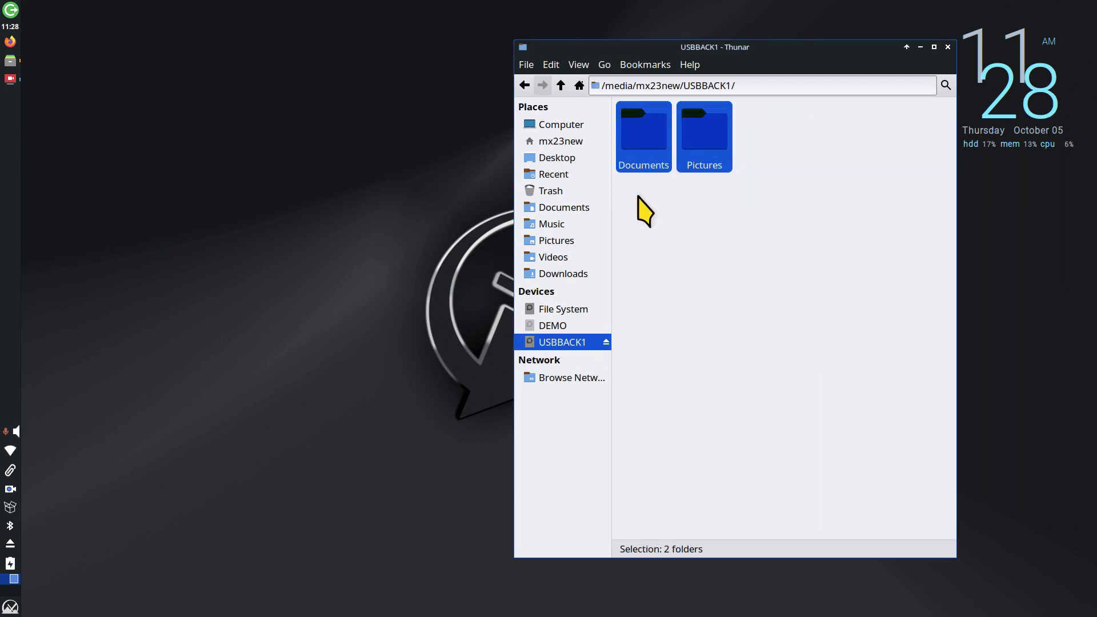
key("Delete")
- Place a second file manager window beside the USBBACK1 one and show /home/mx23new/Documents/scripts in it
left_click_drag(784, 50, 902, 55)
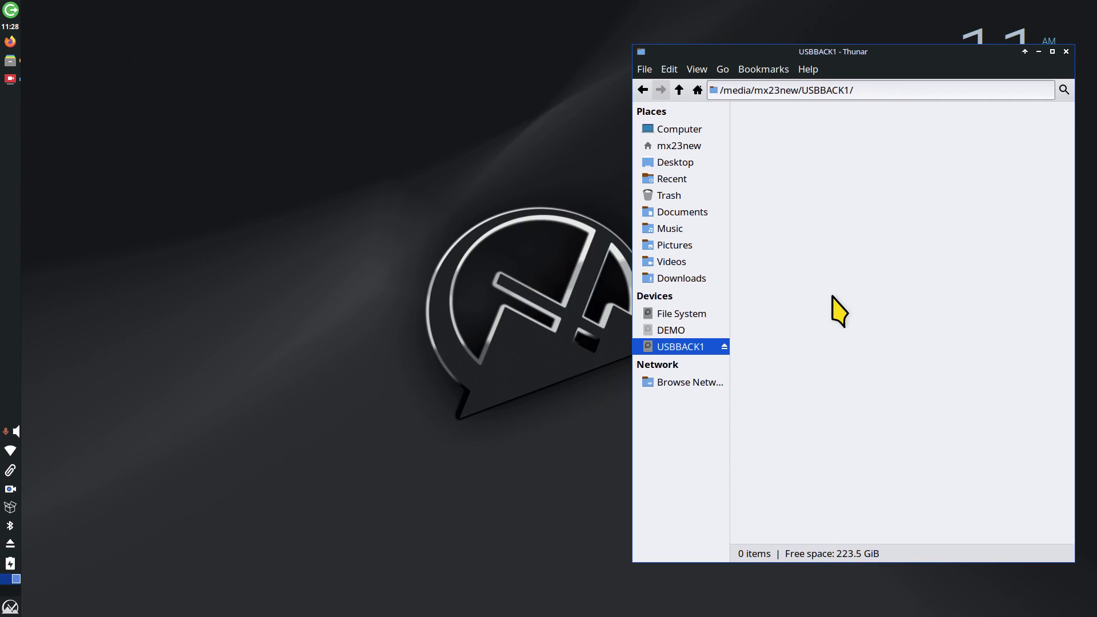
key("ctrl+n")
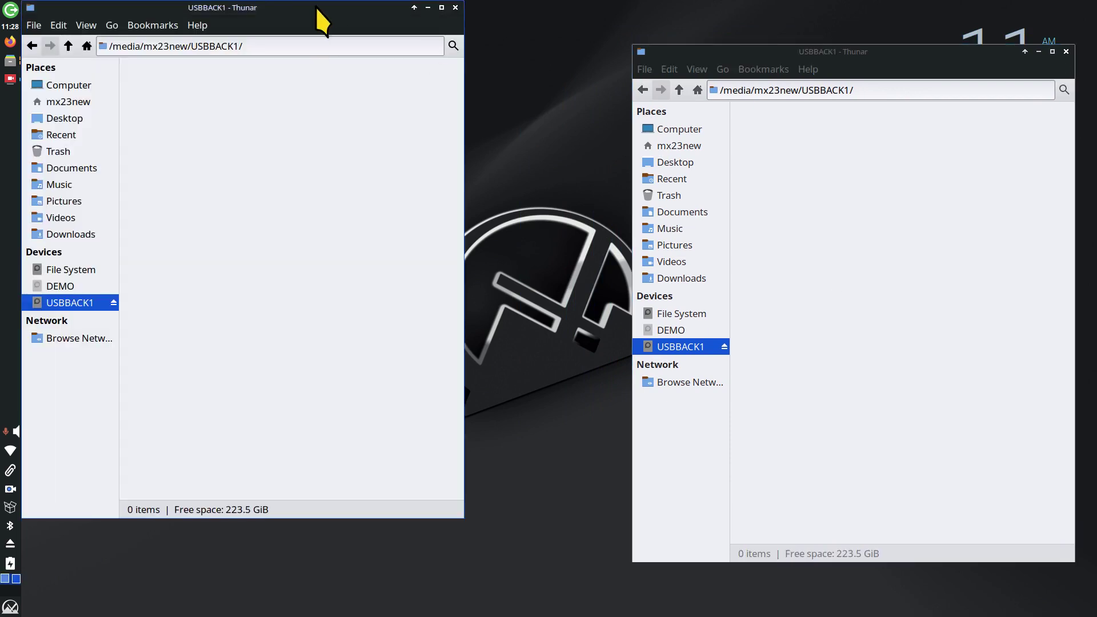
left_click_drag(314, 8, 352, 93)
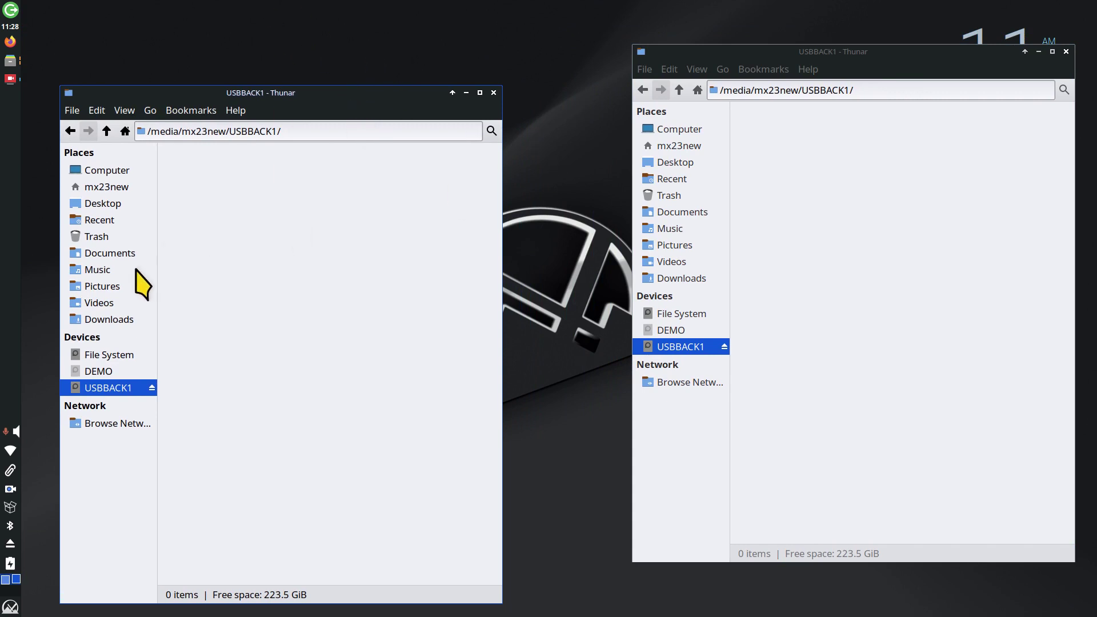
left_click(103, 253)
double_click(196, 184)
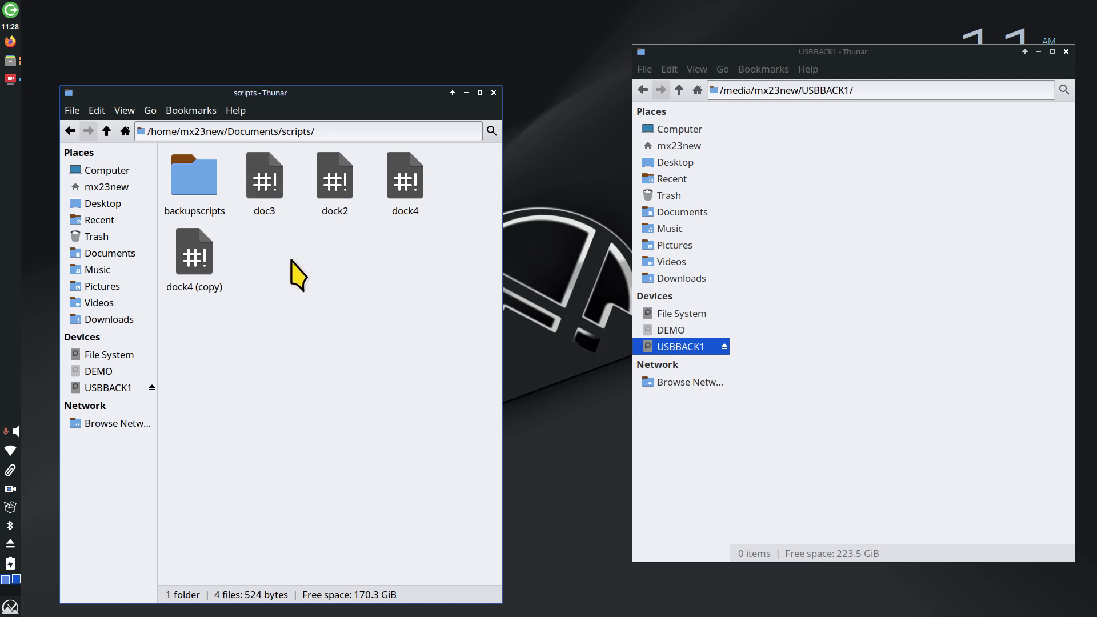
- Open the doc3 script with enlarged text and highlight its #!/bin/bash line and the rsync -a command
double_click(261, 177)
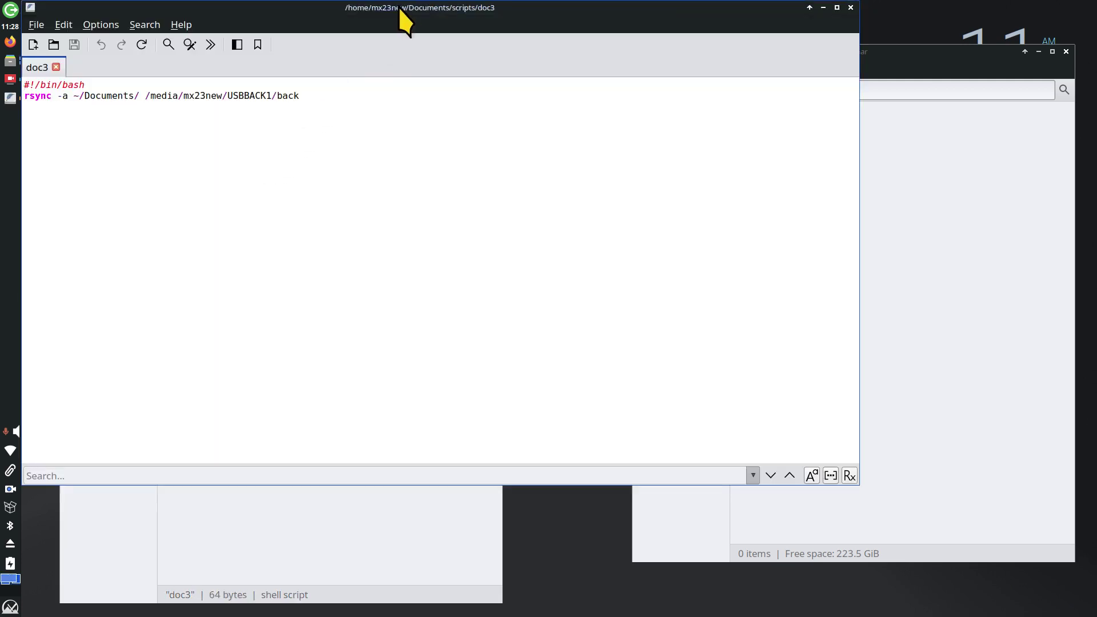
left_click_drag(402, 13, 456, 116)
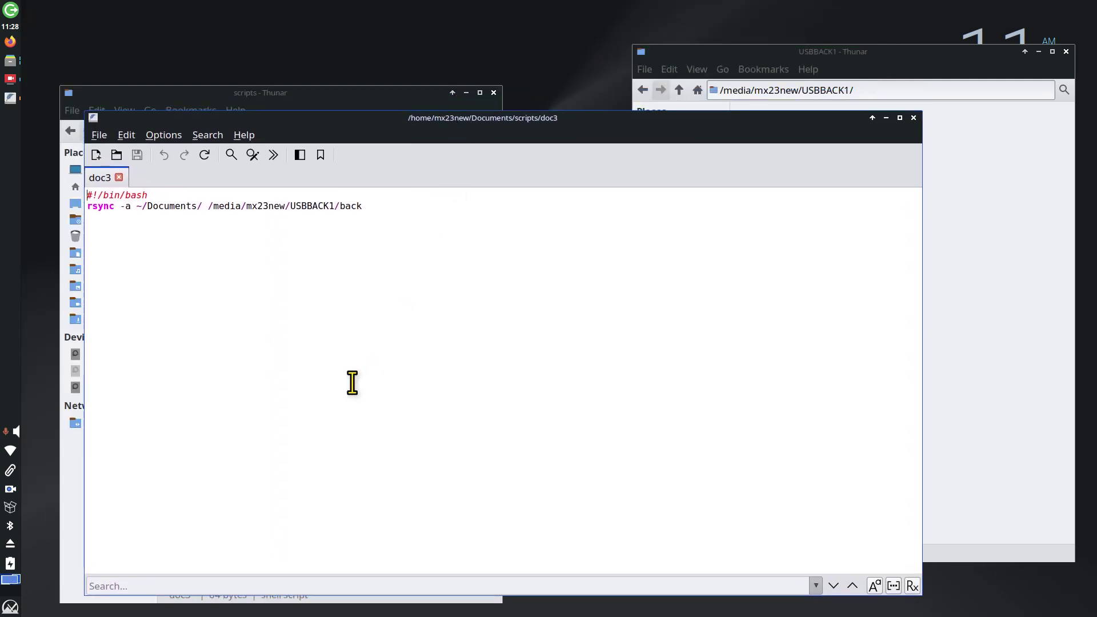
scroll(405, 400, "up", 10)
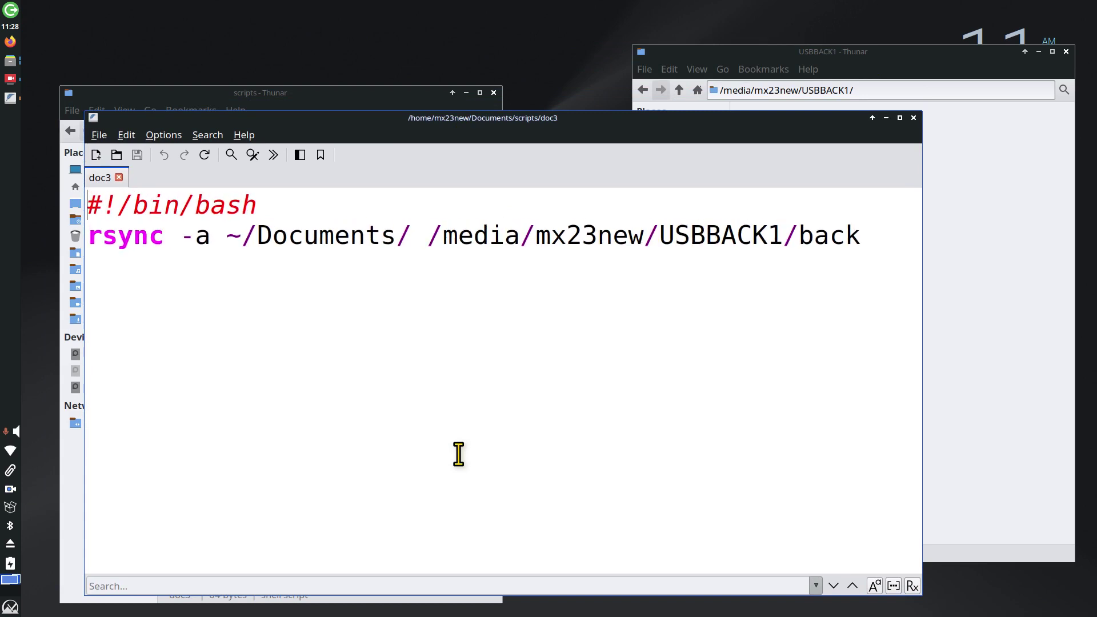
scroll(459, 454, "down", 1)
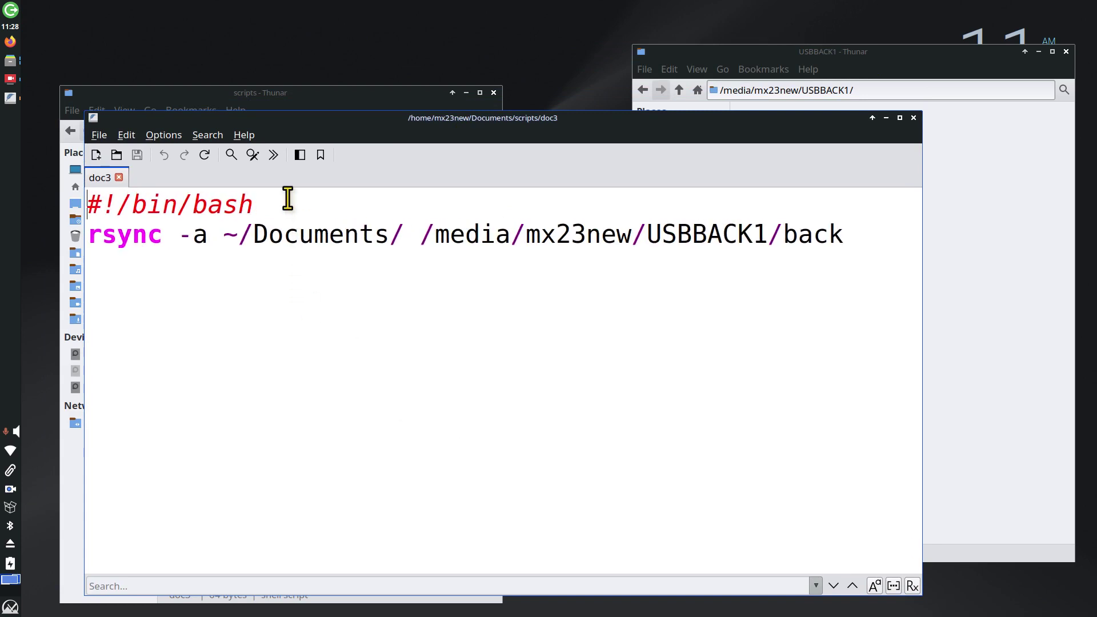
left_click_drag(297, 200, 74, 206)
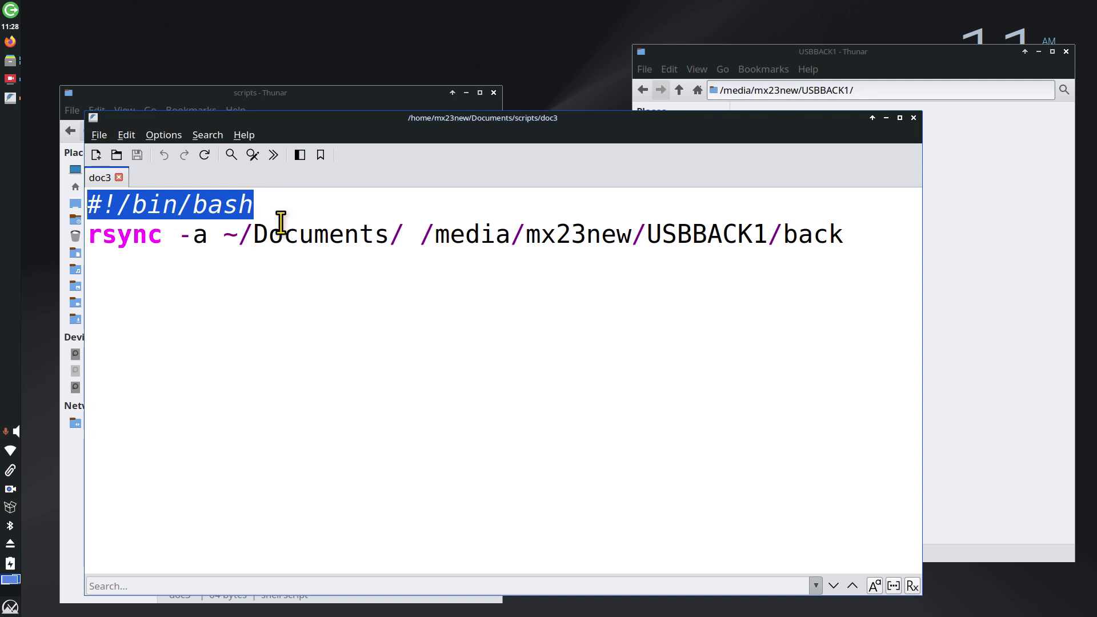
left_click(304, 272)
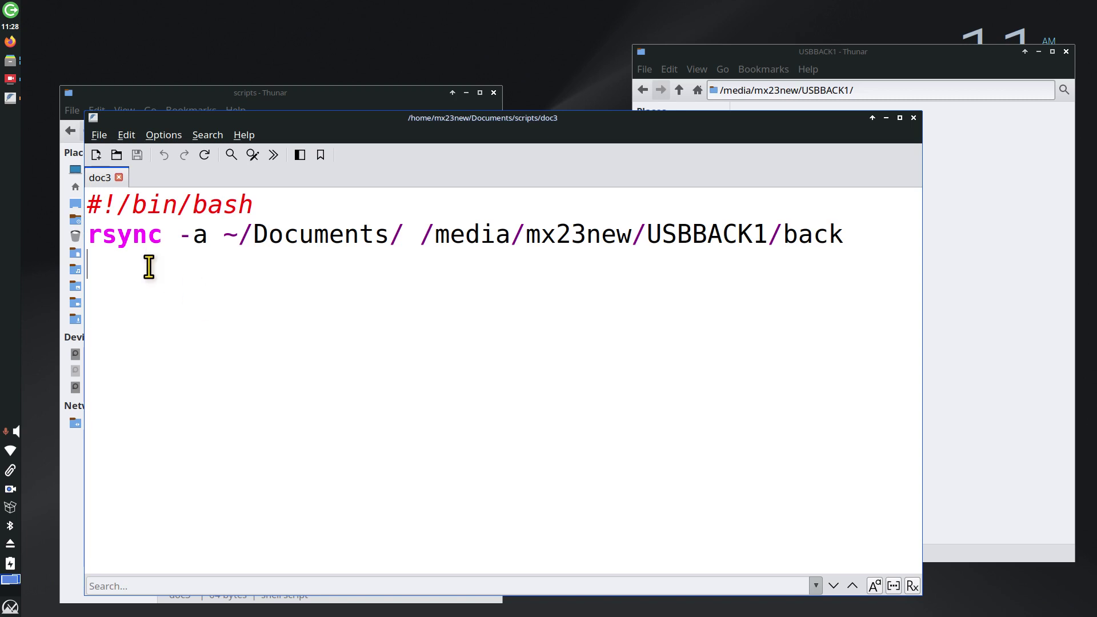
left_click_drag(87, 235, 206, 235)
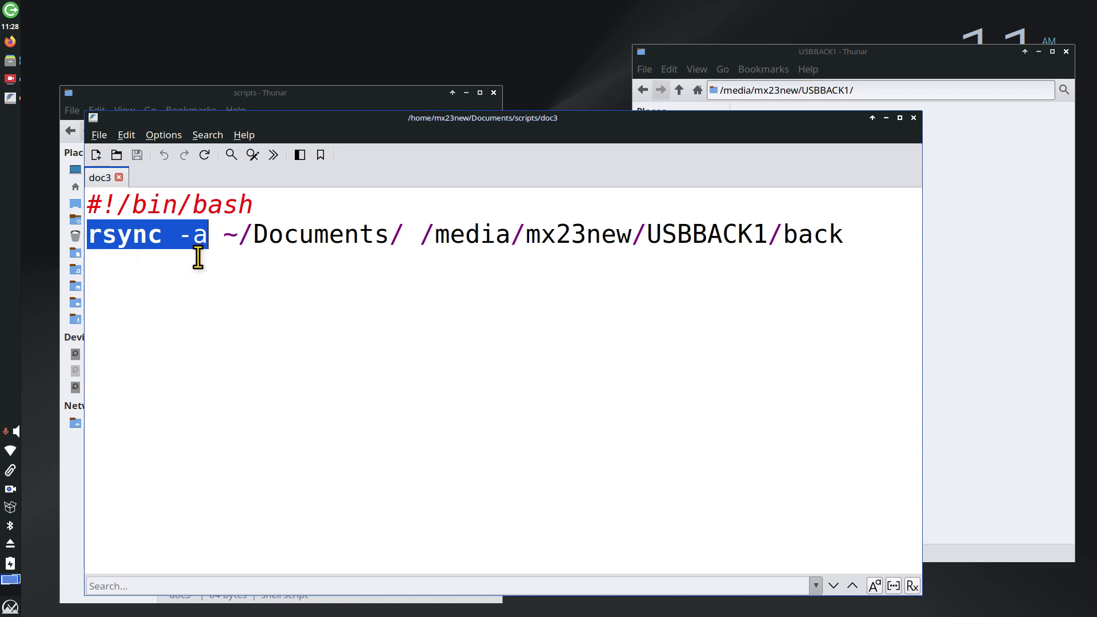
- Compare the ~/ in the script's source path with the /home/mx23new/Documents part of the scripts folder's path
left_click_drag(343, 125, 298, 226)
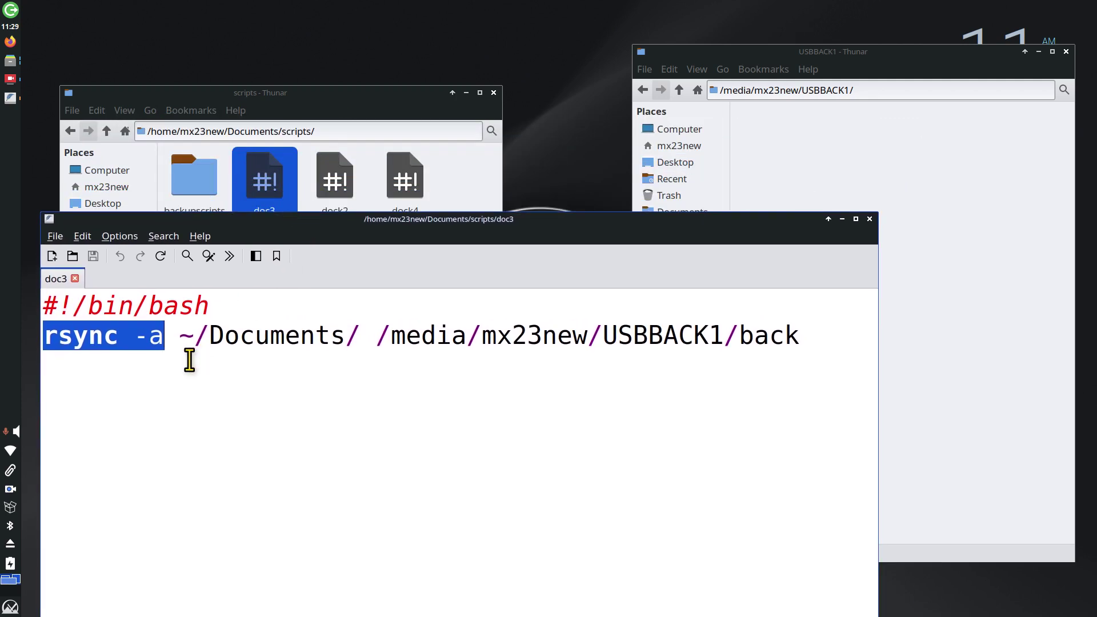
left_click_drag(178, 336, 209, 337)
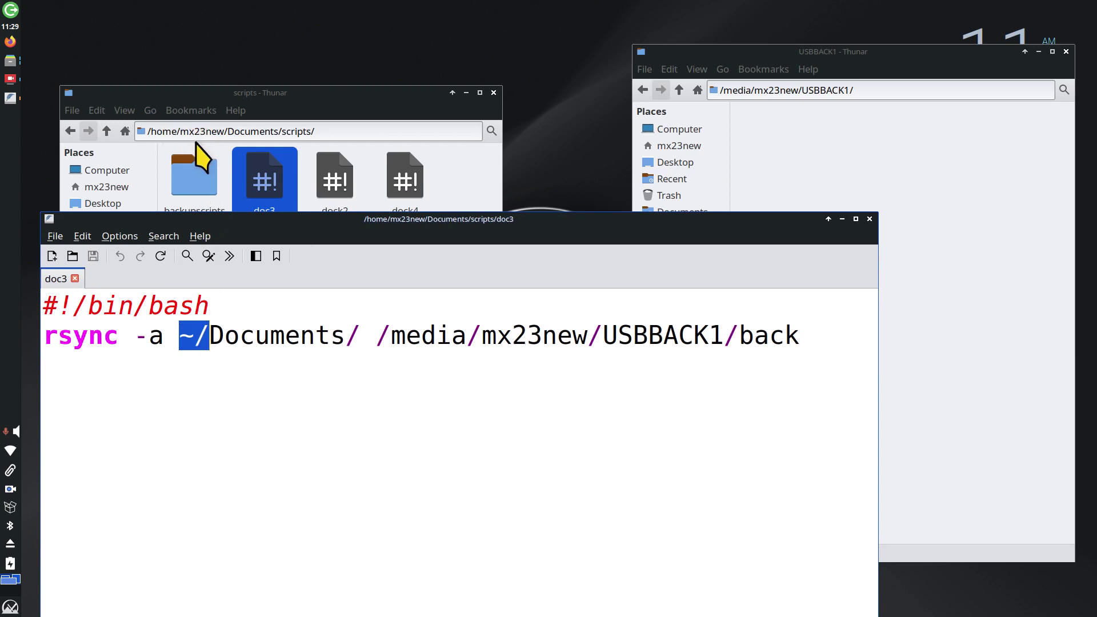
left_click(274, 133)
left_click_drag(278, 132, 315, 132)
left_click(147, 133, "shift")
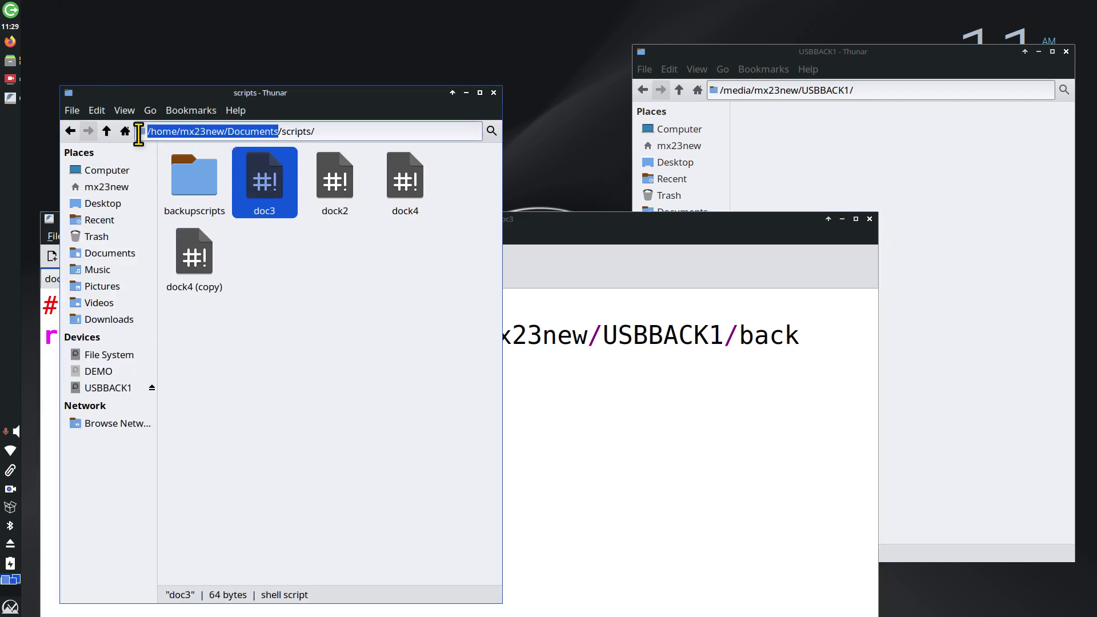
left_click(579, 273)
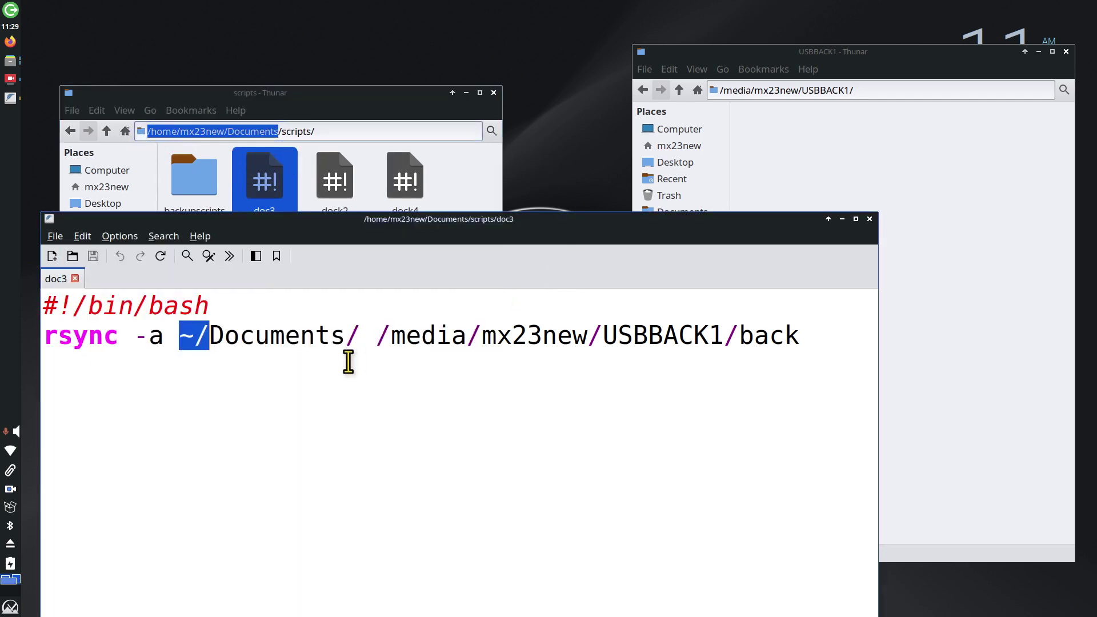
- Examine the script's ~/Documents/ source, its trailing slash and the /media/mx23new/USBBACK1/back destination, and close the script
left_click_drag(345, 337, 179, 342)
left_click_drag(356, 342, 345, 333)
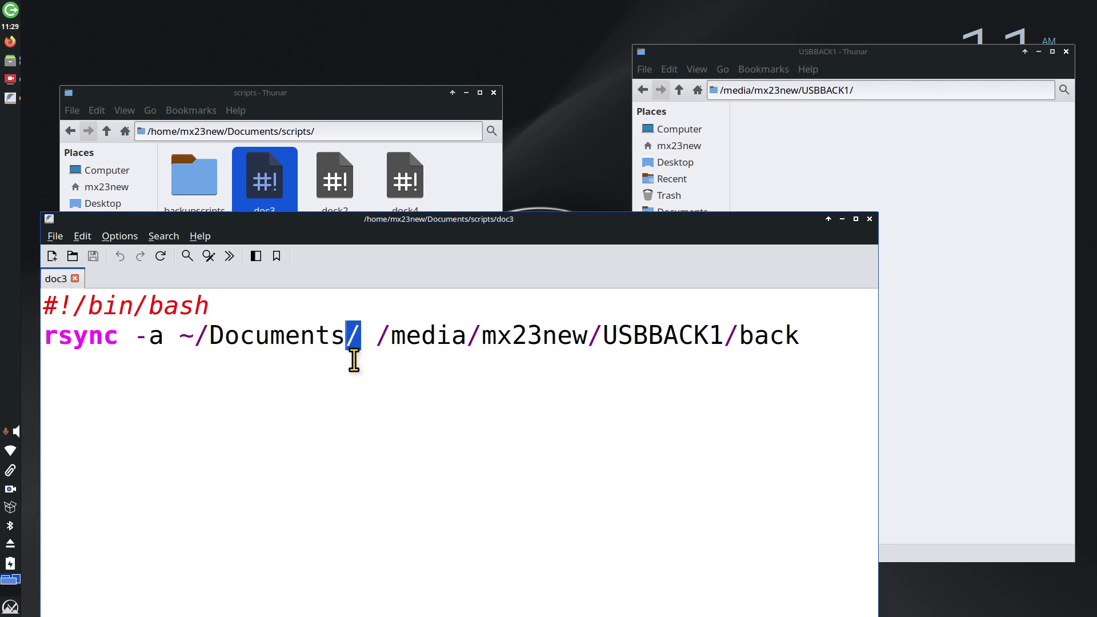
left_click(378, 334)
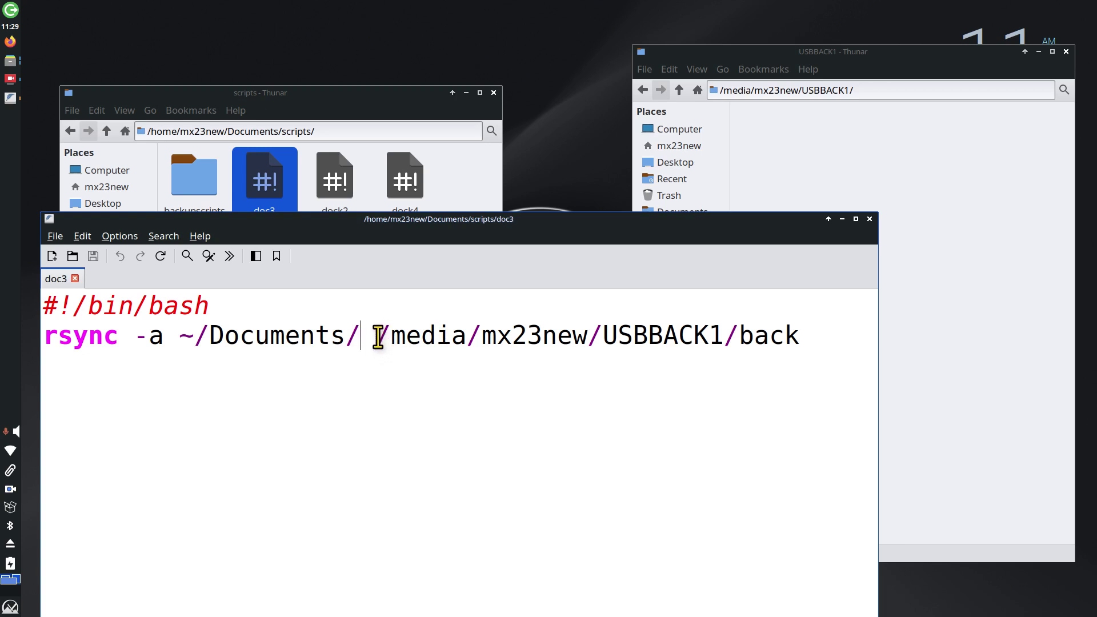
left_click_drag(377, 335, 725, 340)
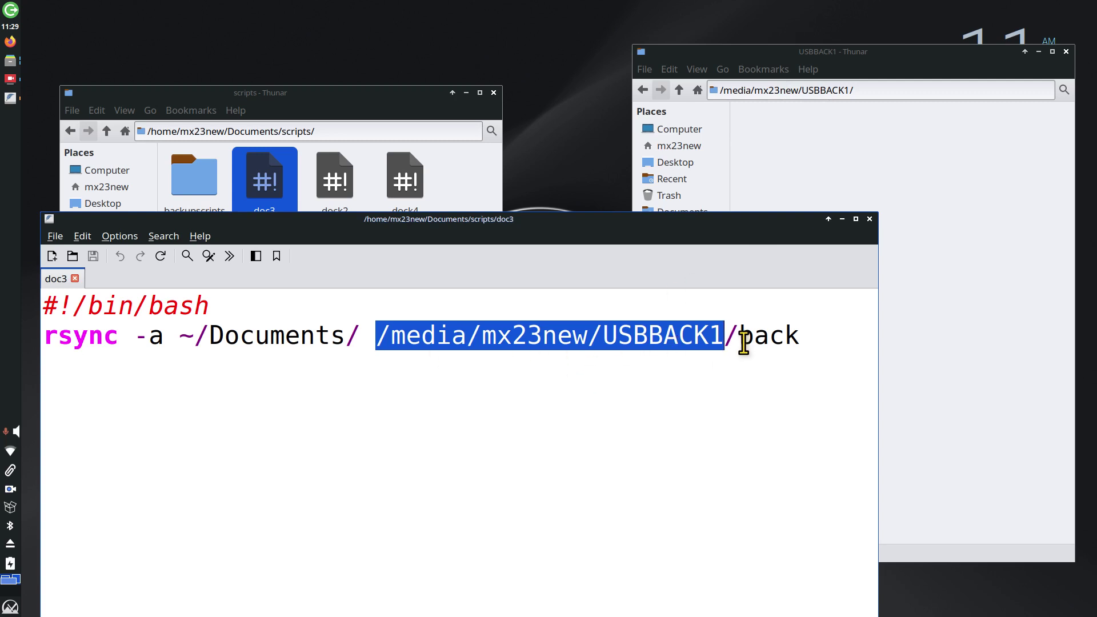
left_click_drag(739, 335, 806, 336)
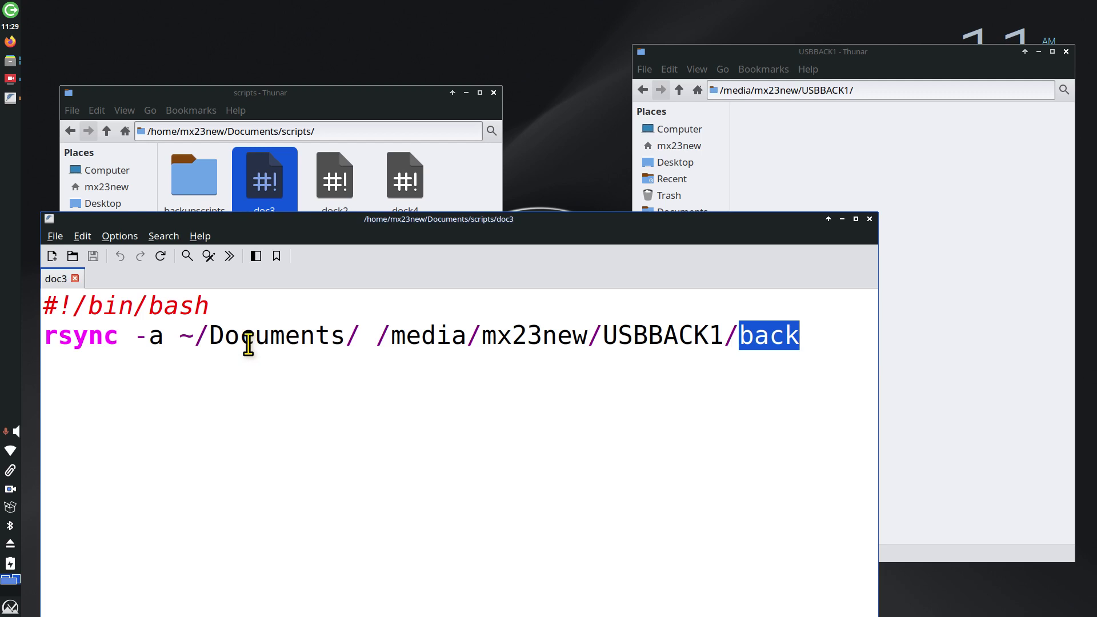
left_click(869, 219)
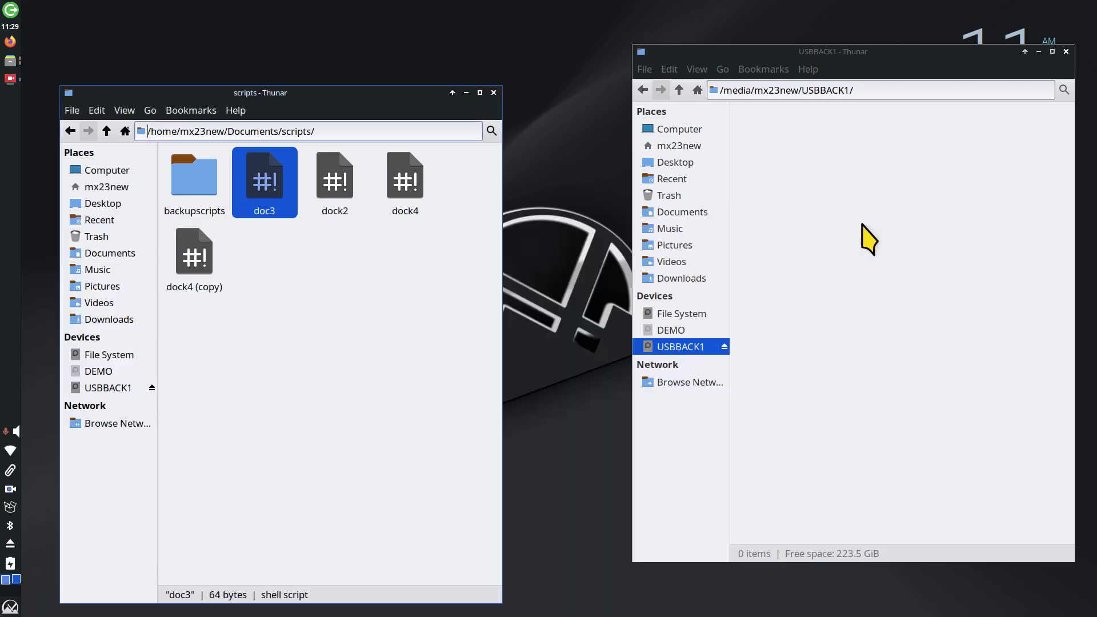
- Create a desktop link to the doc3 script, run it from there, and open the back folder on USBBACK1
right_click(266, 174)
mouse_move(321, 219)
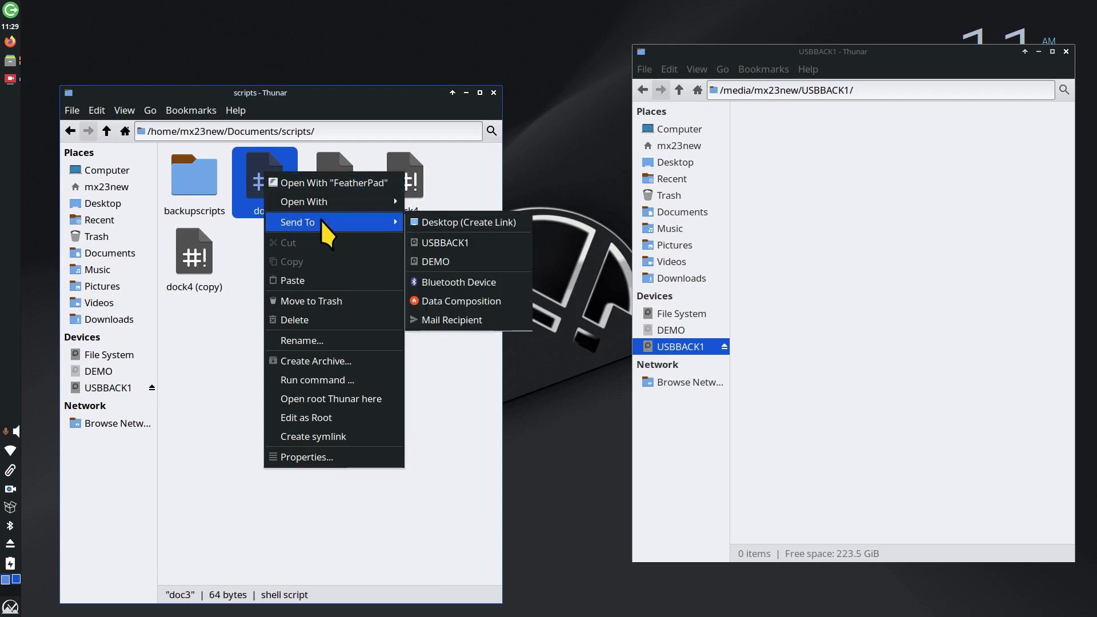
left_click(506, 223)
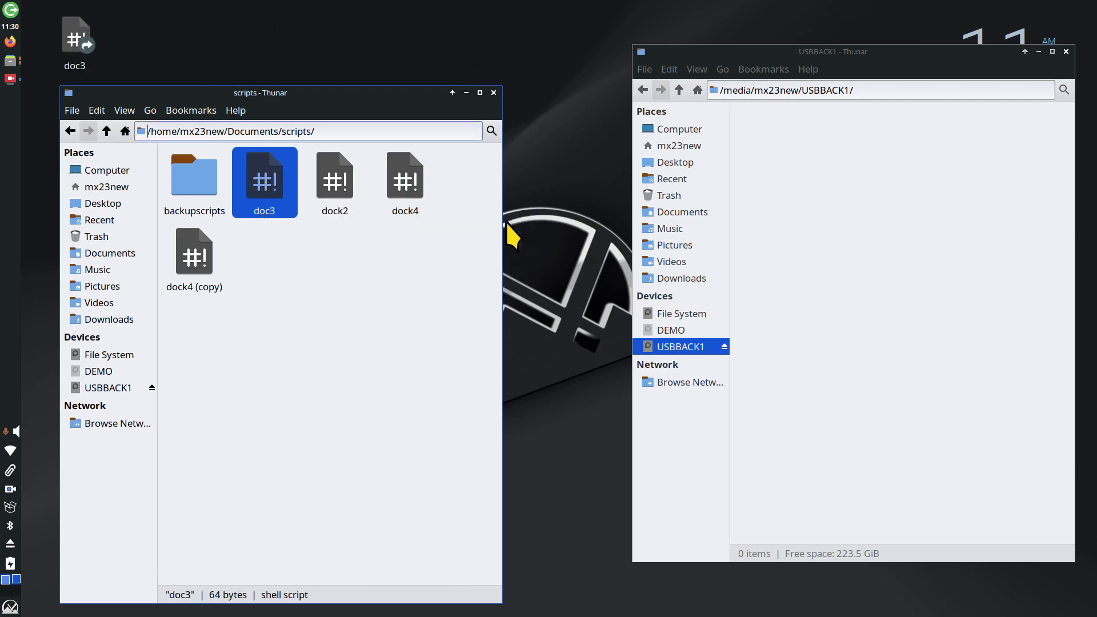
left_click(77, 40)
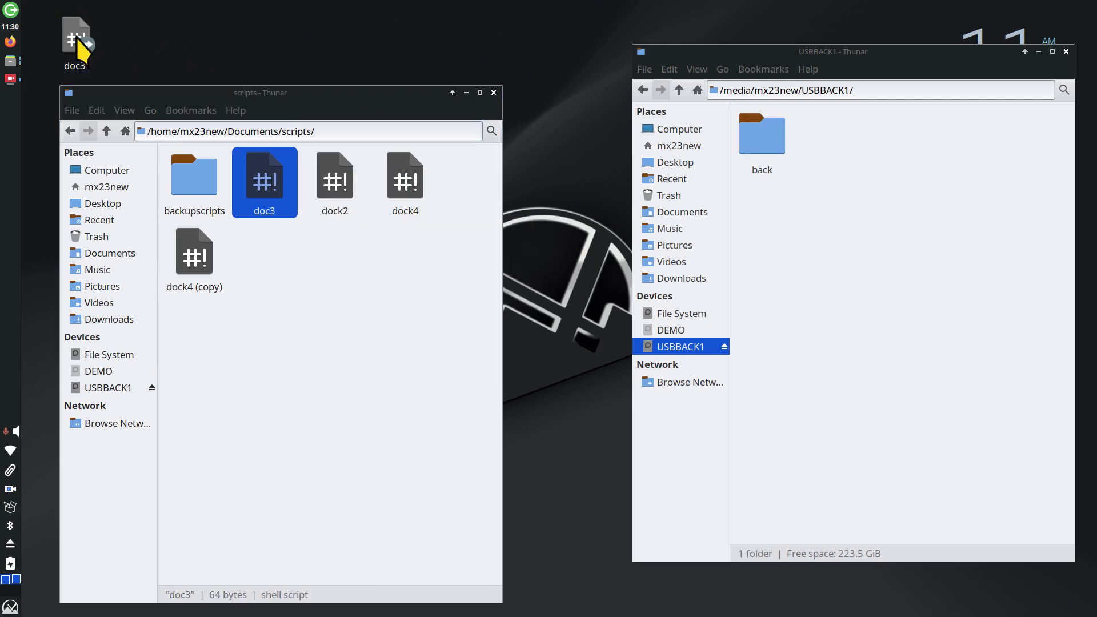
double_click(766, 147)
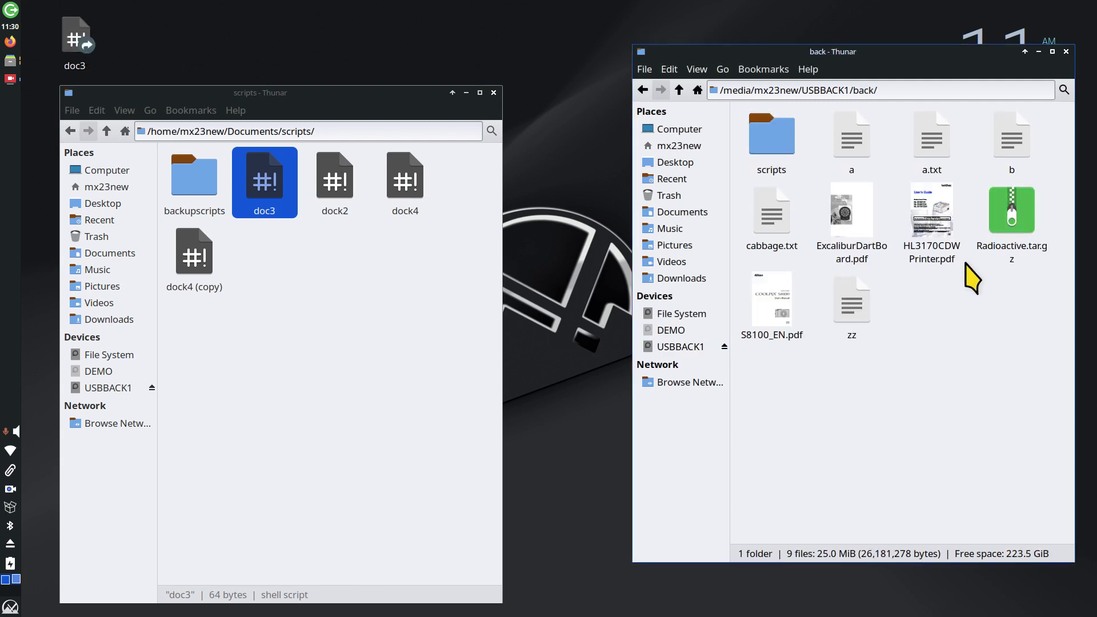
- Return to the top level of USBBACK1 and delete the back folder
left_click(679, 90)
left_click(858, 153)
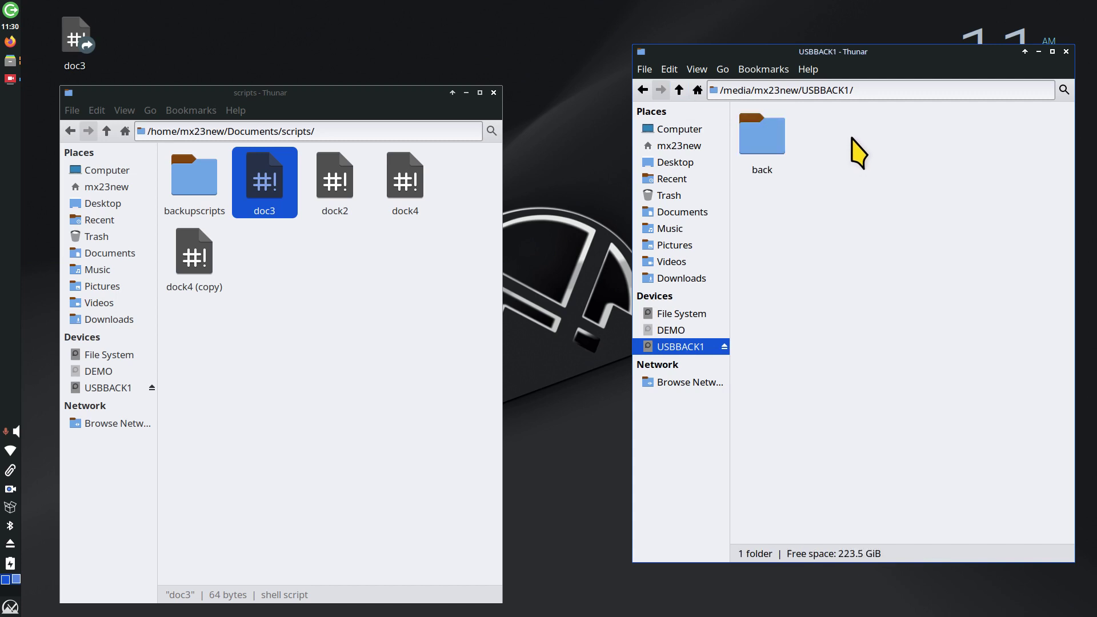
left_click_drag(854, 123, 779, 179)
key("Delete")
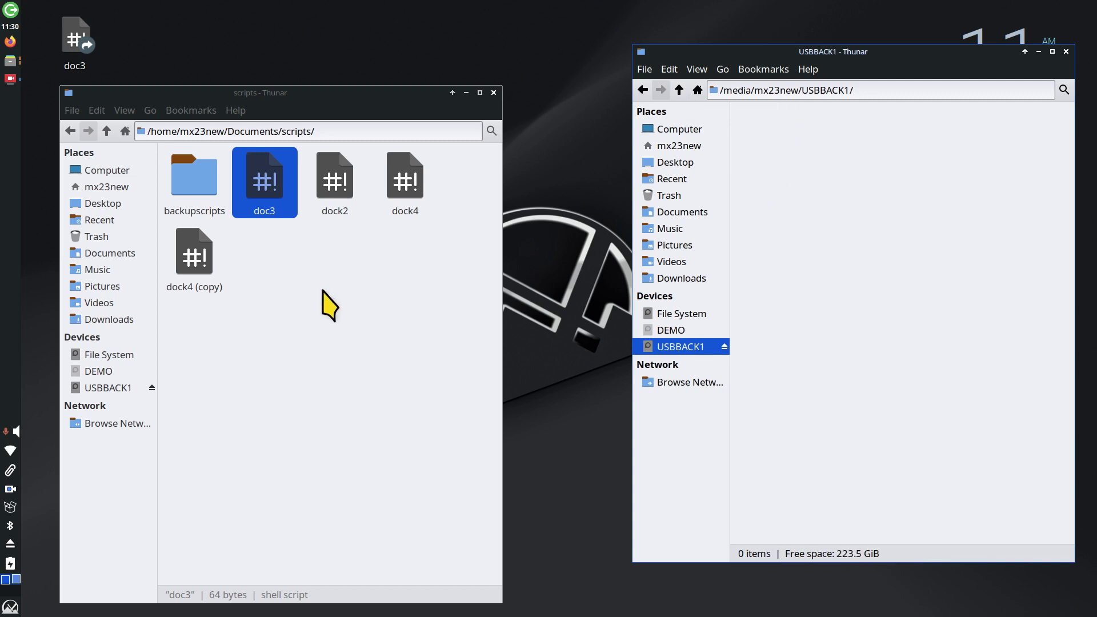
- Turn off "Allow this file to run as a program" in the doc3 script's permissions and close its properties
right_click(264, 173)
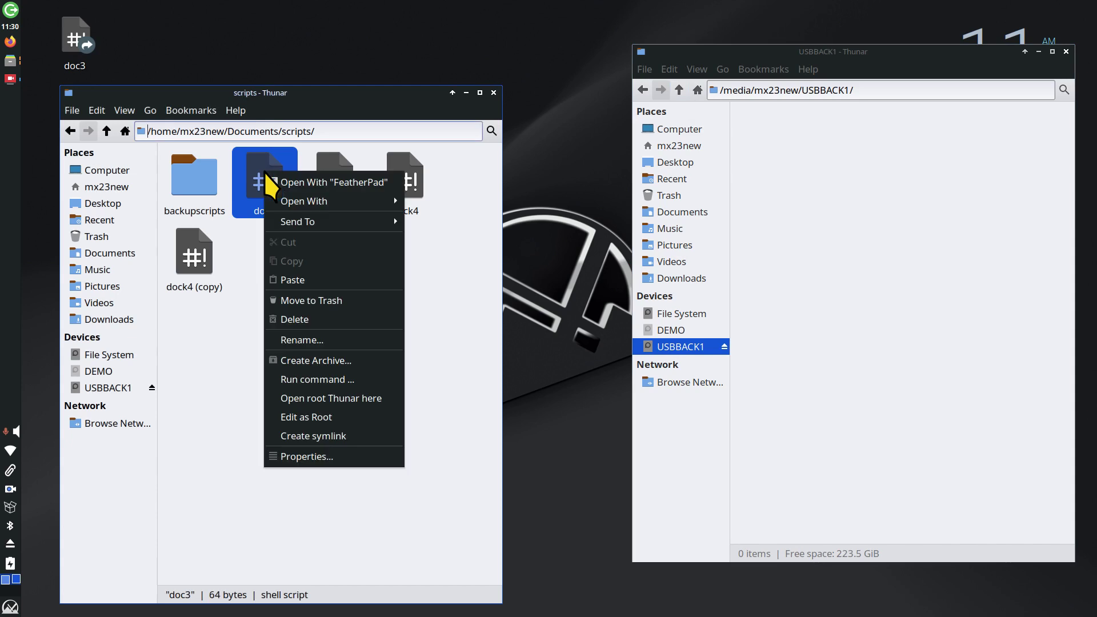
left_click(366, 457)
left_click(334, 250)
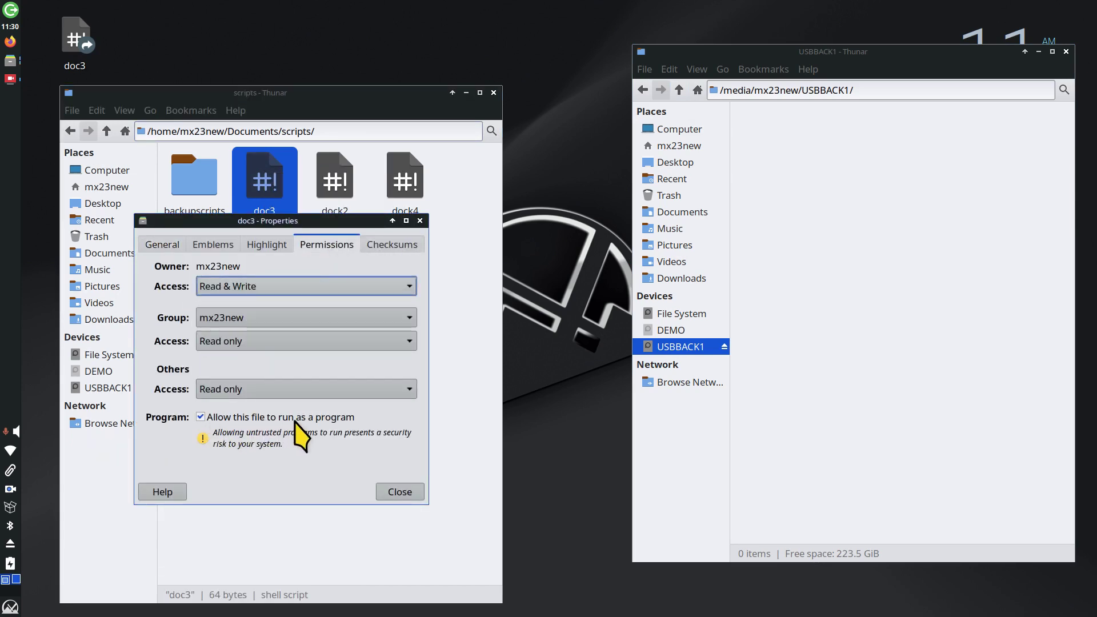
left_click(200, 418)
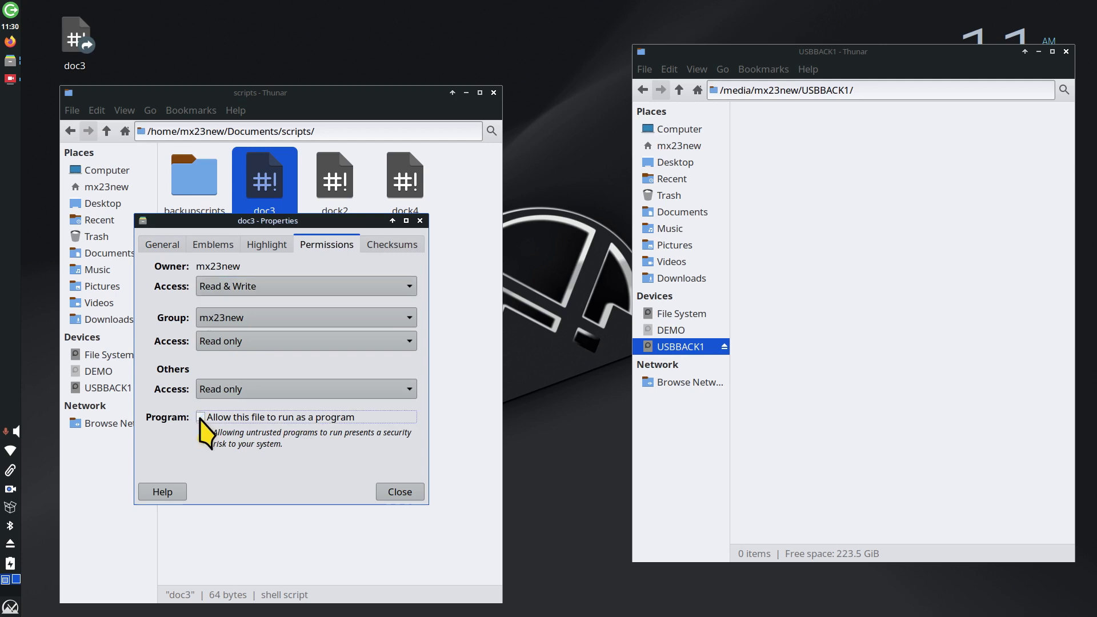
left_click(403, 495)
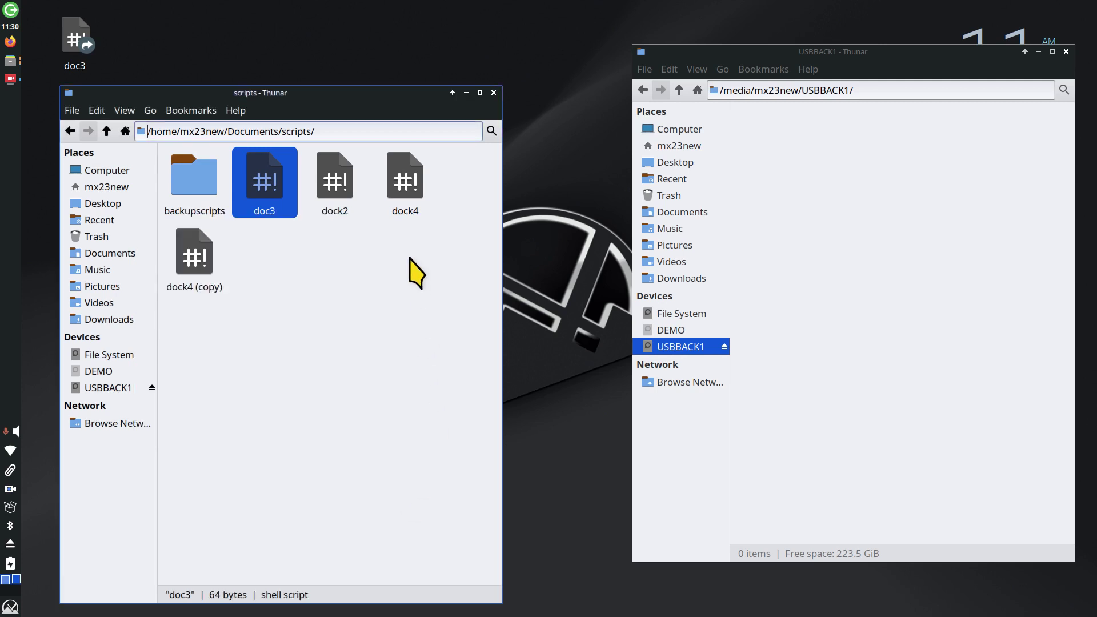
- Open the dock4 script and examine its three source folders: Documents, Music and Downloads
double_click(403, 174)
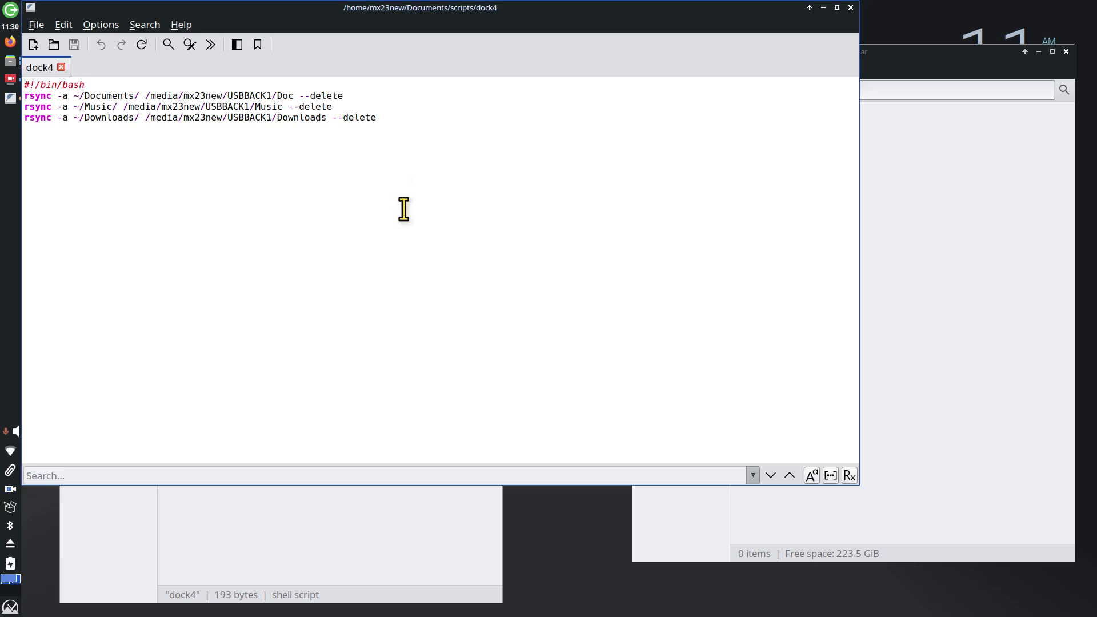
scroll(449, 372, "up", 5)
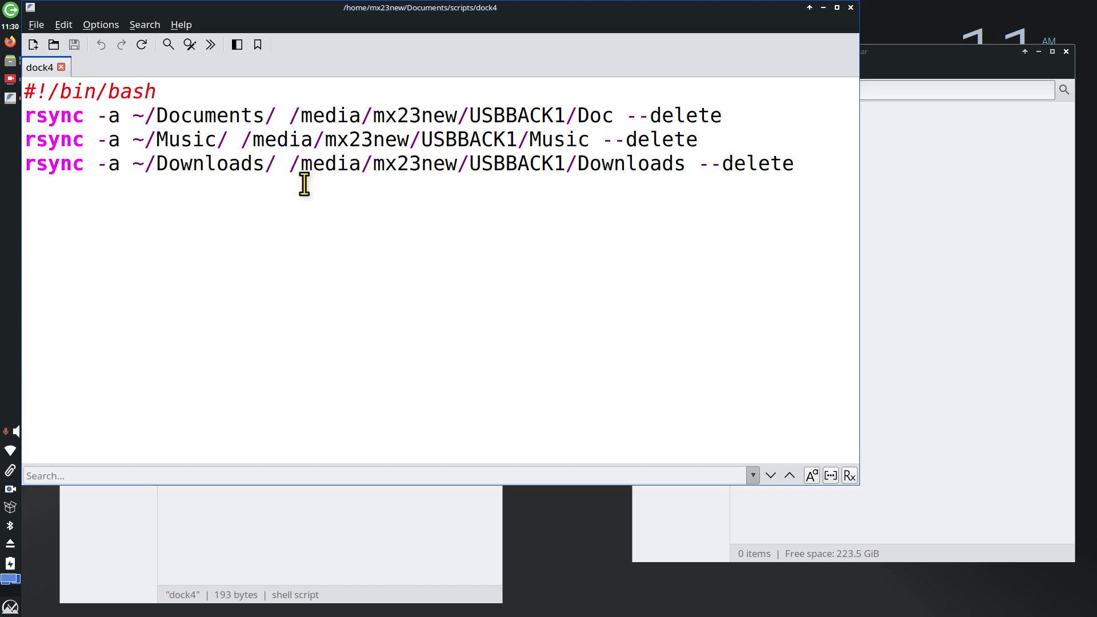
left_click_drag(156, 117, 249, 116)
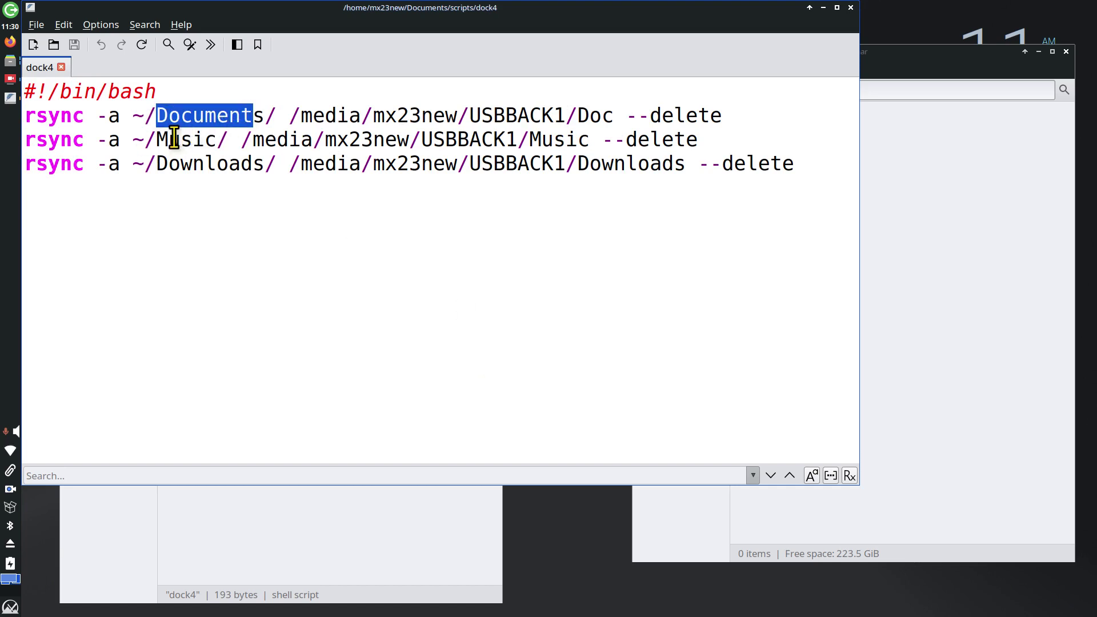
left_click_drag(156, 140, 211, 140)
left_click_drag(158, 164, 278, 165)
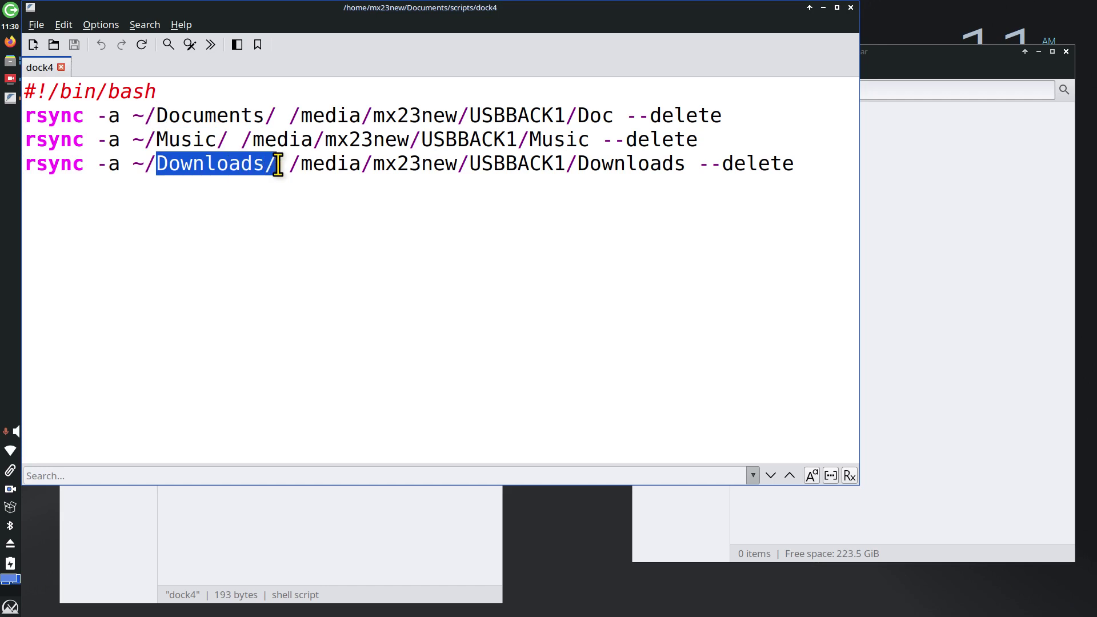
- Examine the Doc and Music destination folders and the --delete option in the script, and close it
left_click(587, 116)
double_click(588, 116)
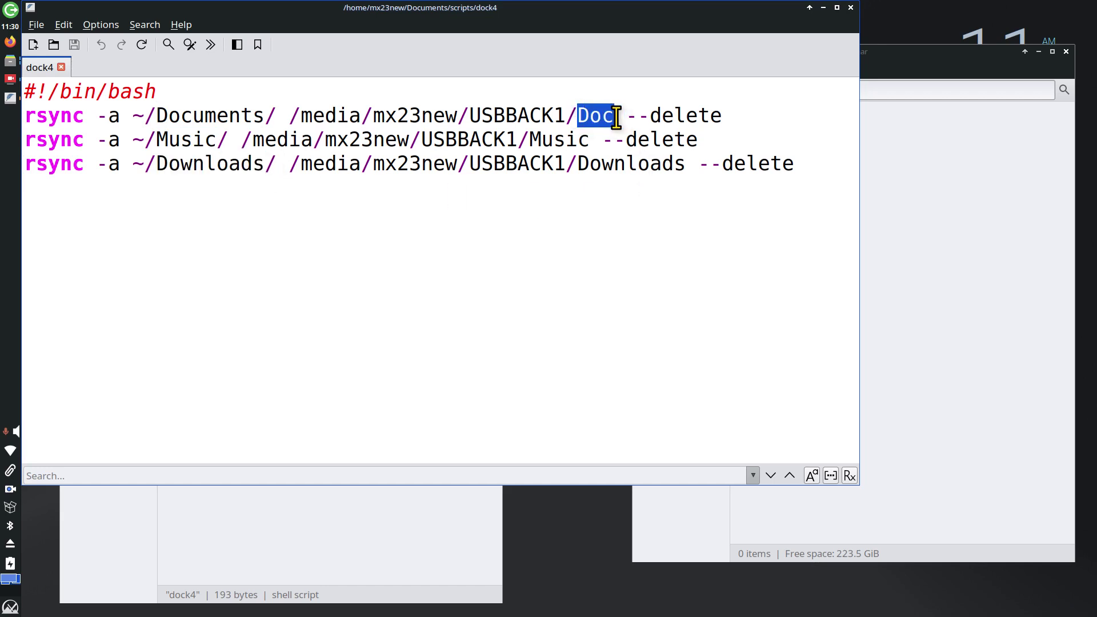
left_click(531, 140)
left_click_drag(538, 140, 589, 141)
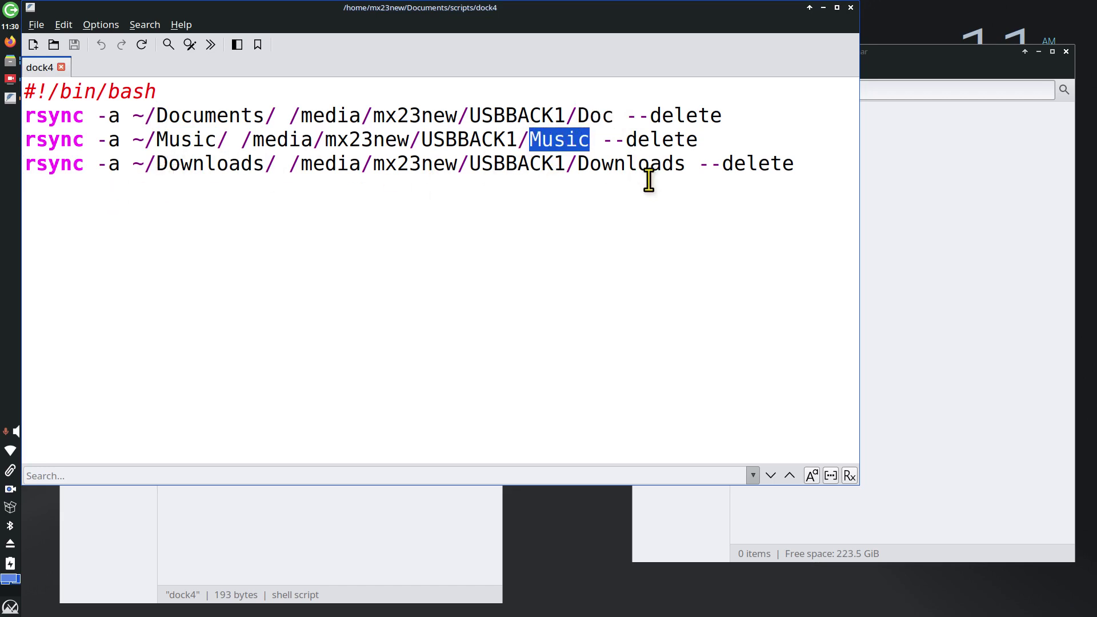
left_click_drag(628, 115, 720, 115)
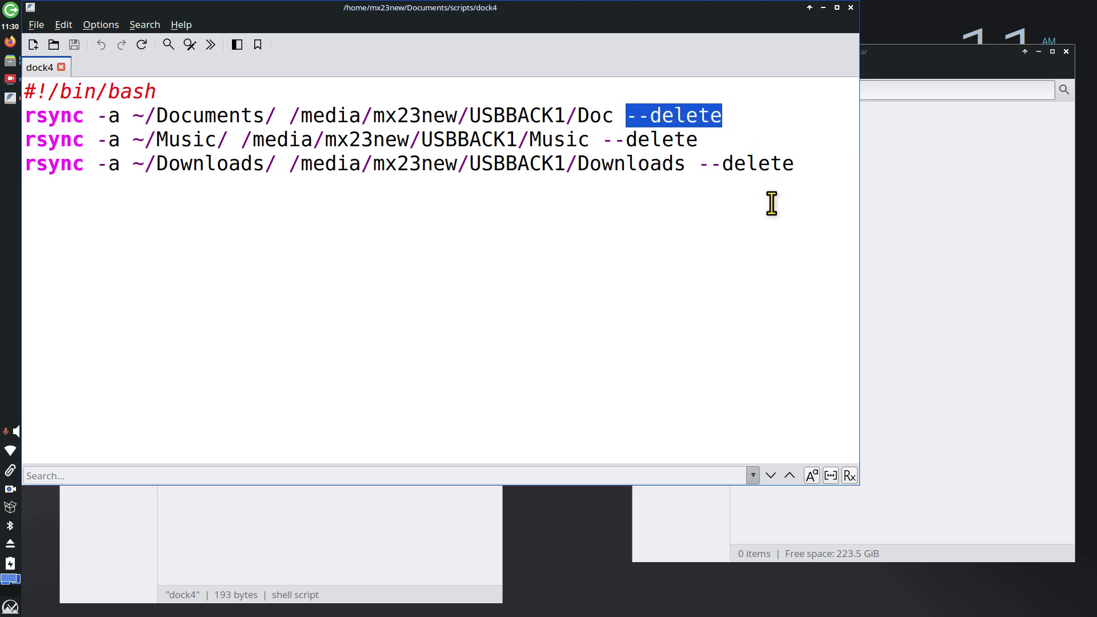
left_click(850, 7)
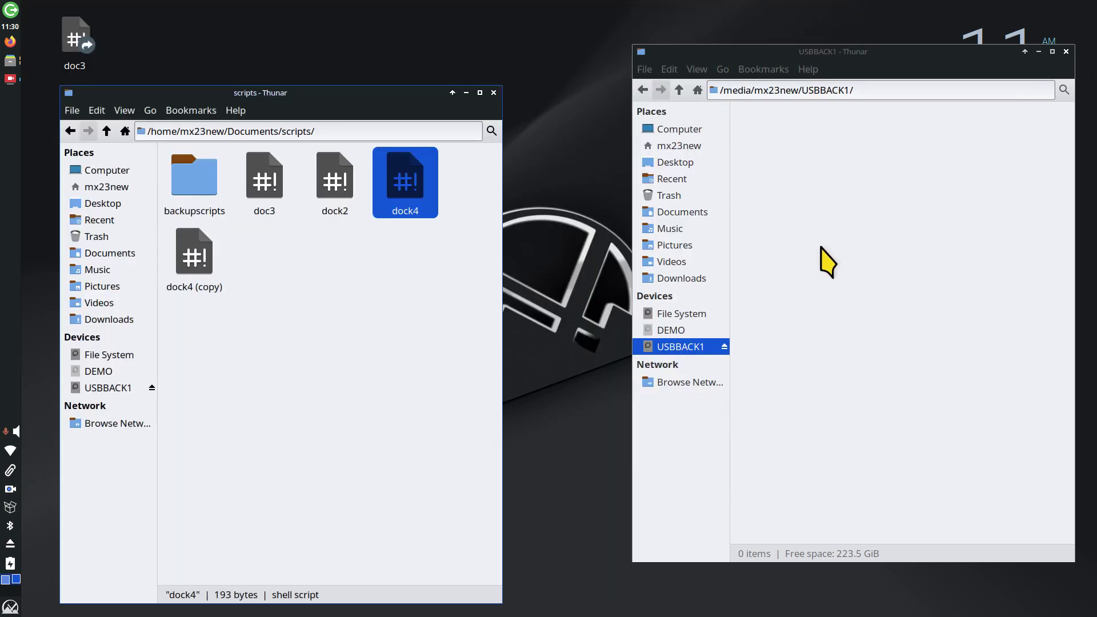
- Create a desktop link to the dock4 script and run the script from that link
right_click(400, 172)
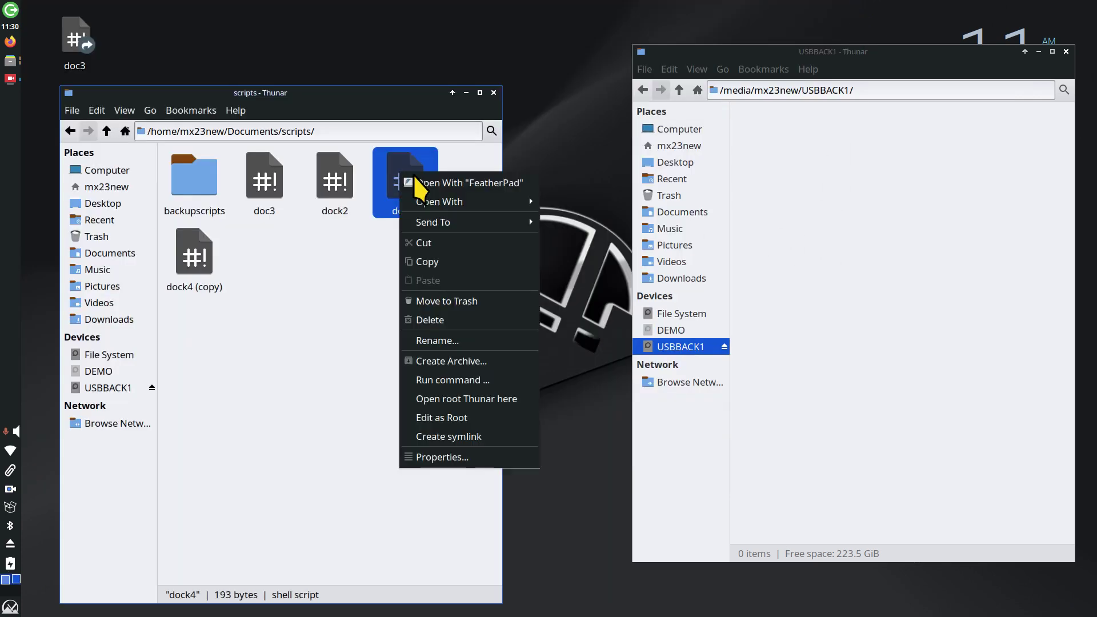
mouse_move(451, 223)
left_click(606, 222)
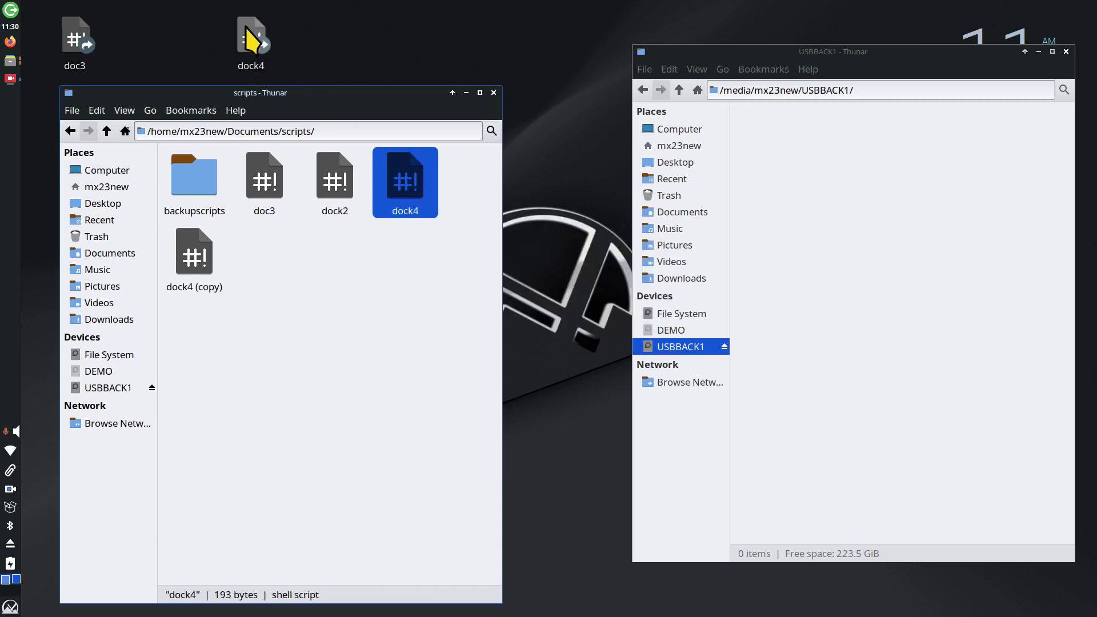
mouse_move(249, 39)
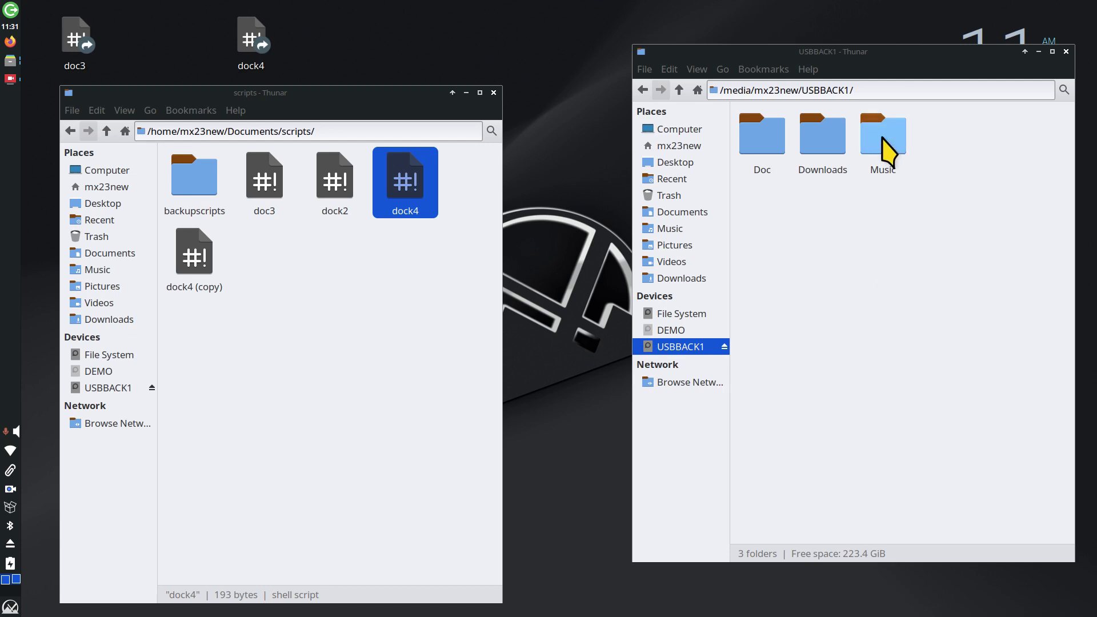
- Inspect the backed-up Music folder on USBBACK1, including the Foreigner and Giovanni subfolders, and return to the drive's top level
double_click(889, 167)
key("alt+Left")
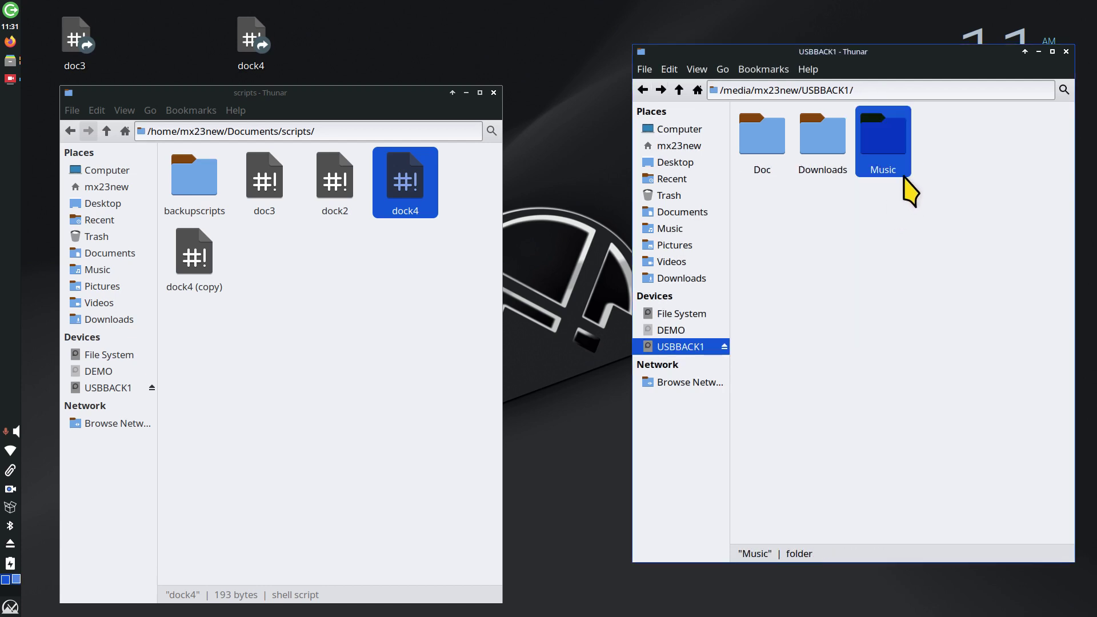
double_click(891, 150)
double_click(774, 148)
left_click(767, 142)
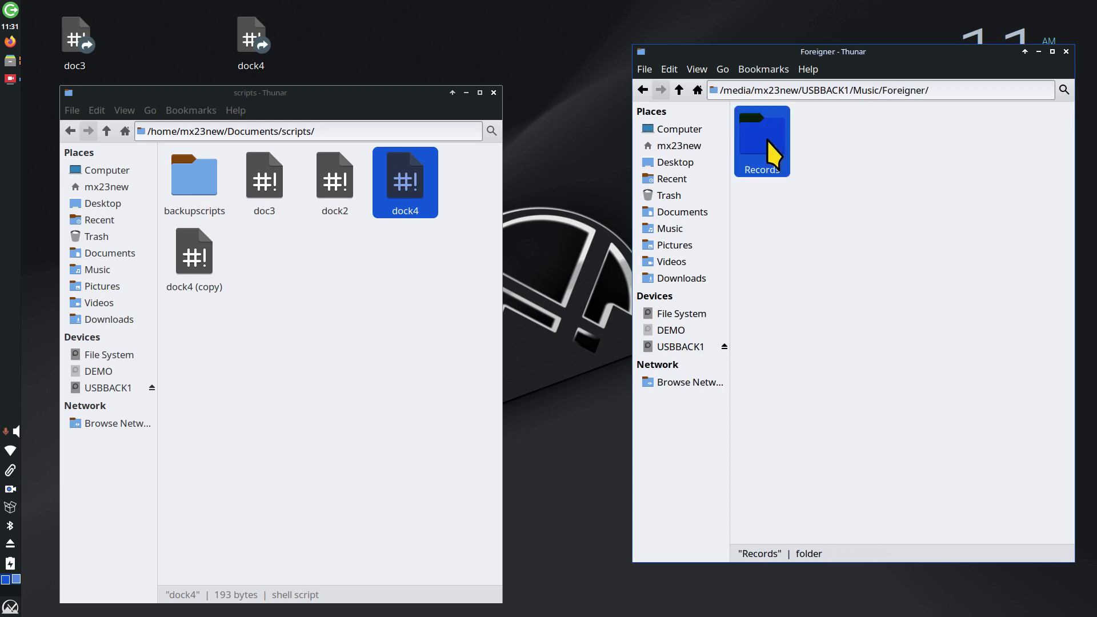
double_click(766, 139)
key("alt+Left")
key("alt+Left")
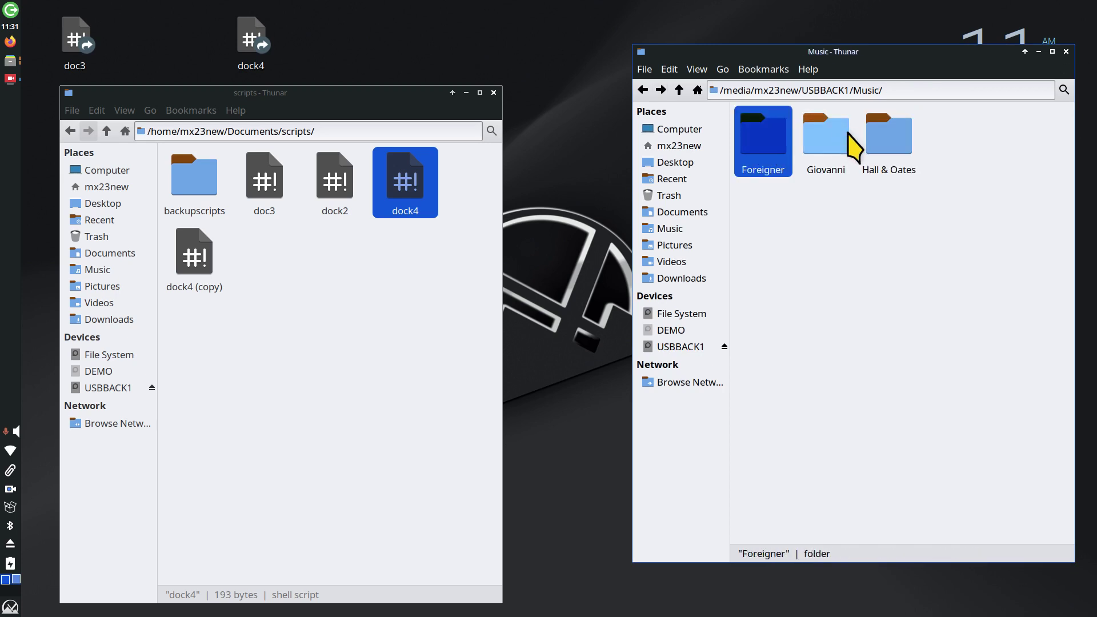
double_click(824, 143)
double_click(757, 143)
key("alt+Left")
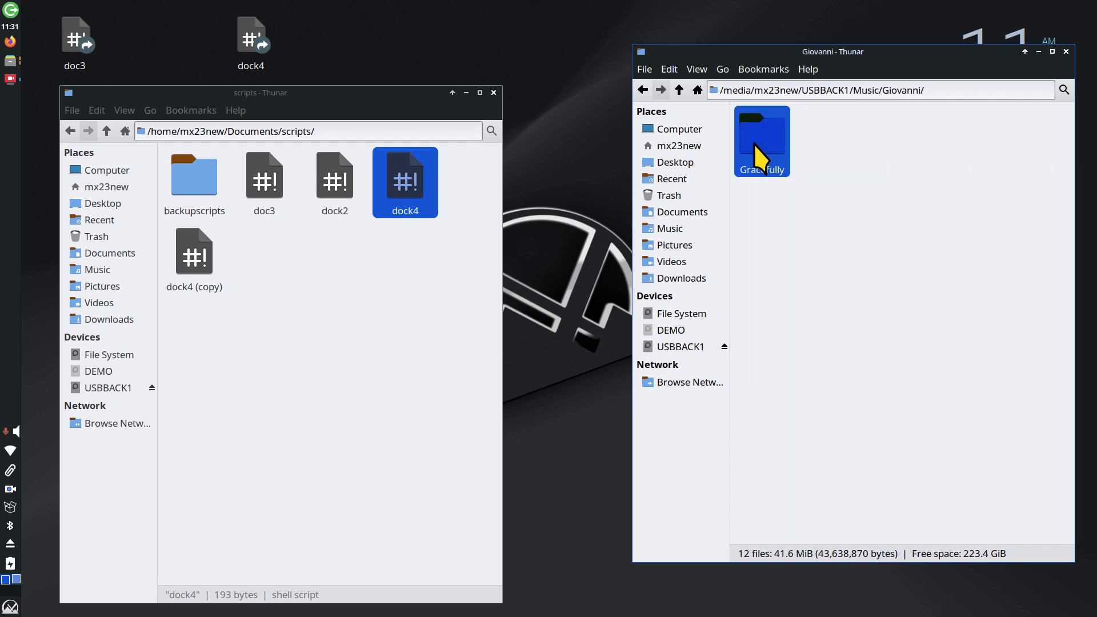
key("alt+Left")
key("alt+Left")
- Inspect the backed-up Doc and Downloads folders on USBBACK1 and return to the drive's top level
double_click(760, 143)
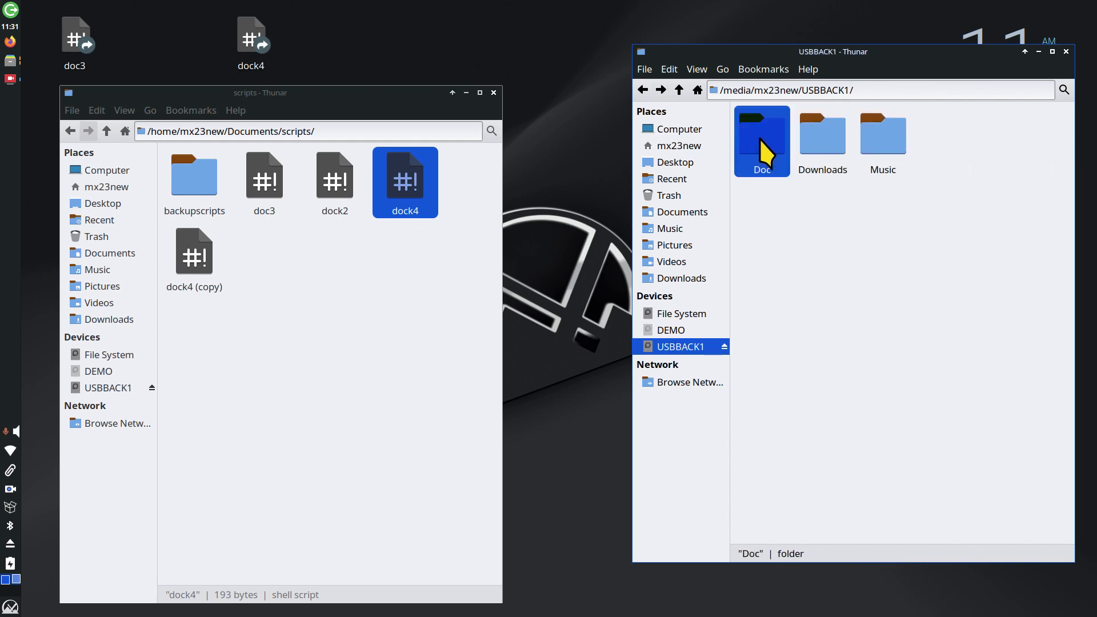
key("alt+Left")
double_click(828, 131)
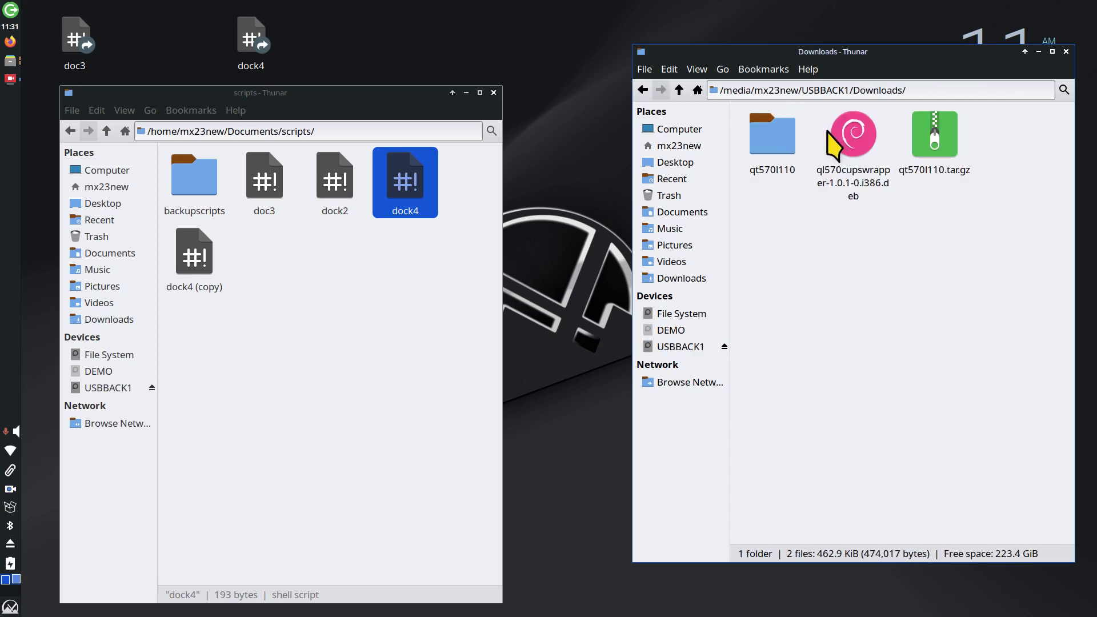
key("alt+Left")
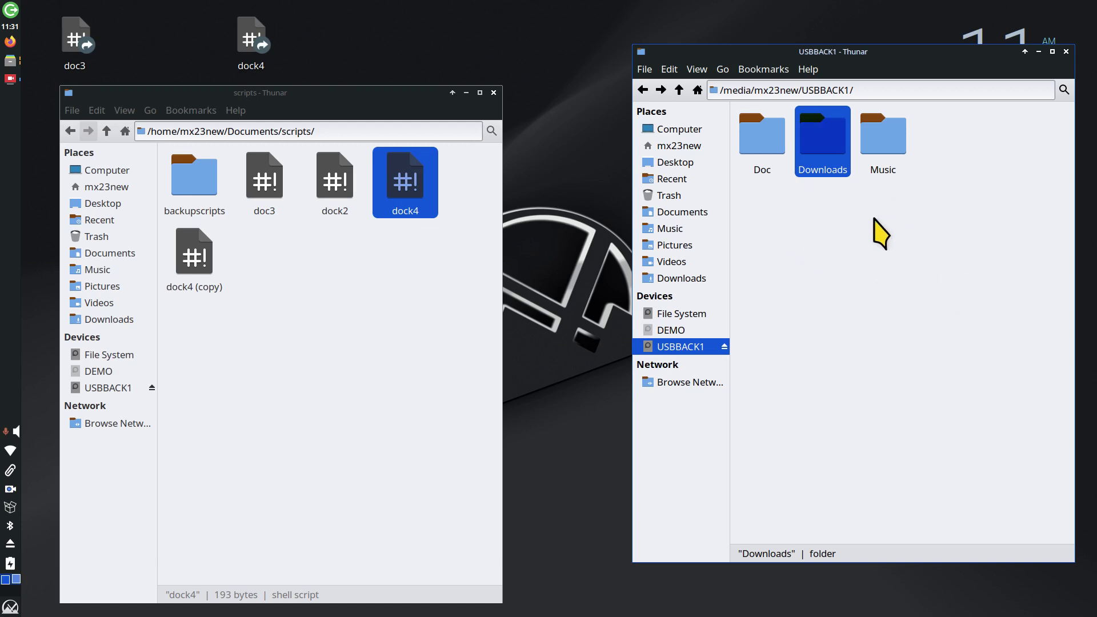
- Create a folder named "Hello World" in the home Music folder
left_click(666, 228)
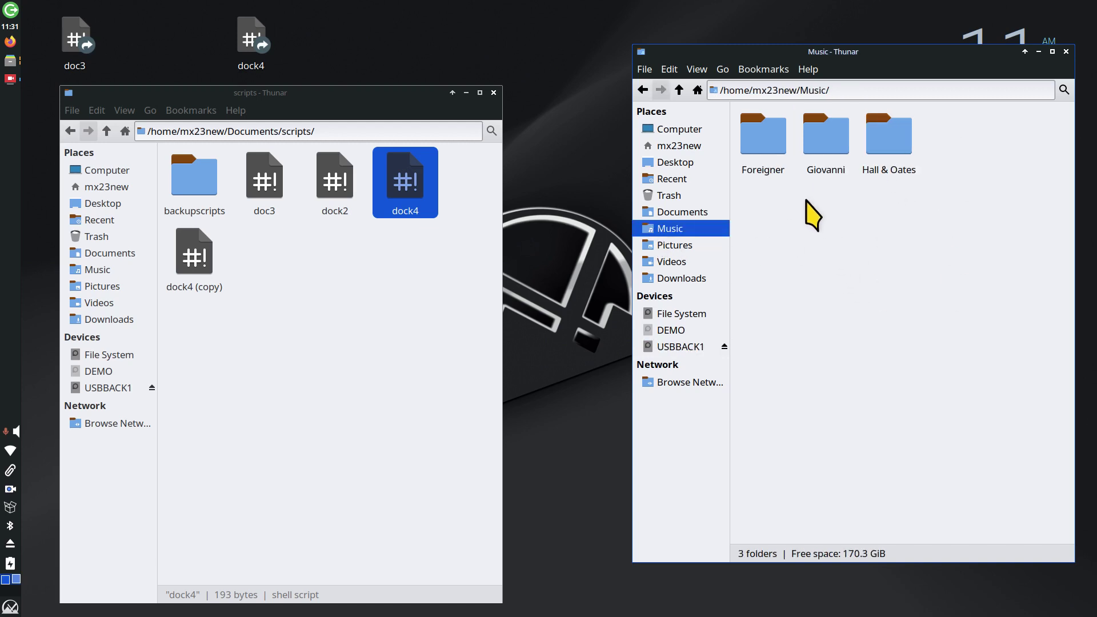
right_click(791, 214)
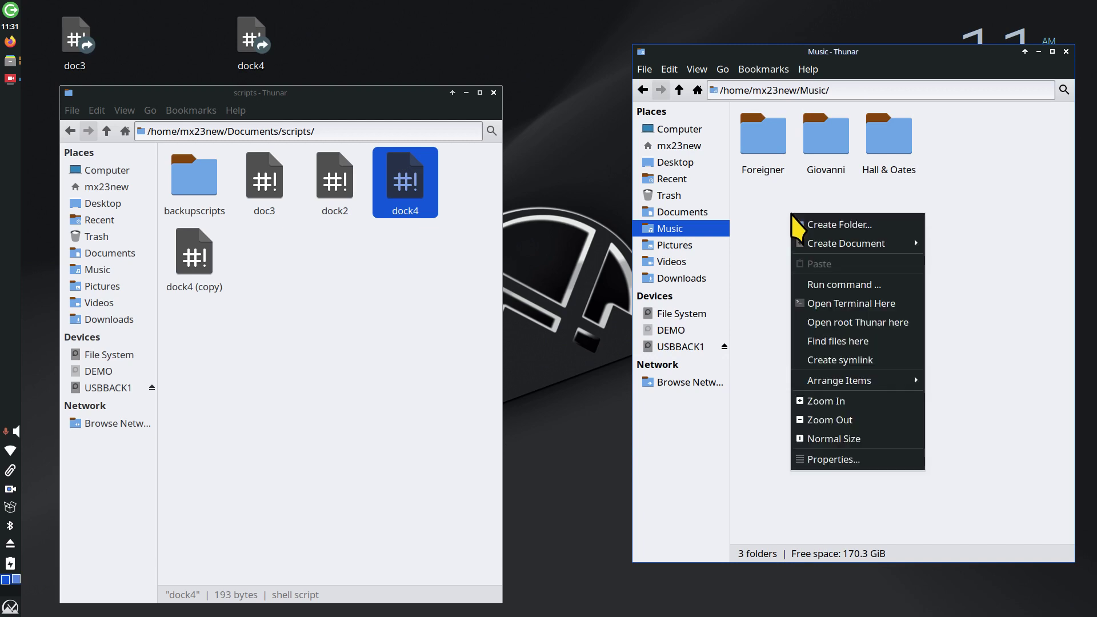
left_click(824, 225)
type("Hello World")
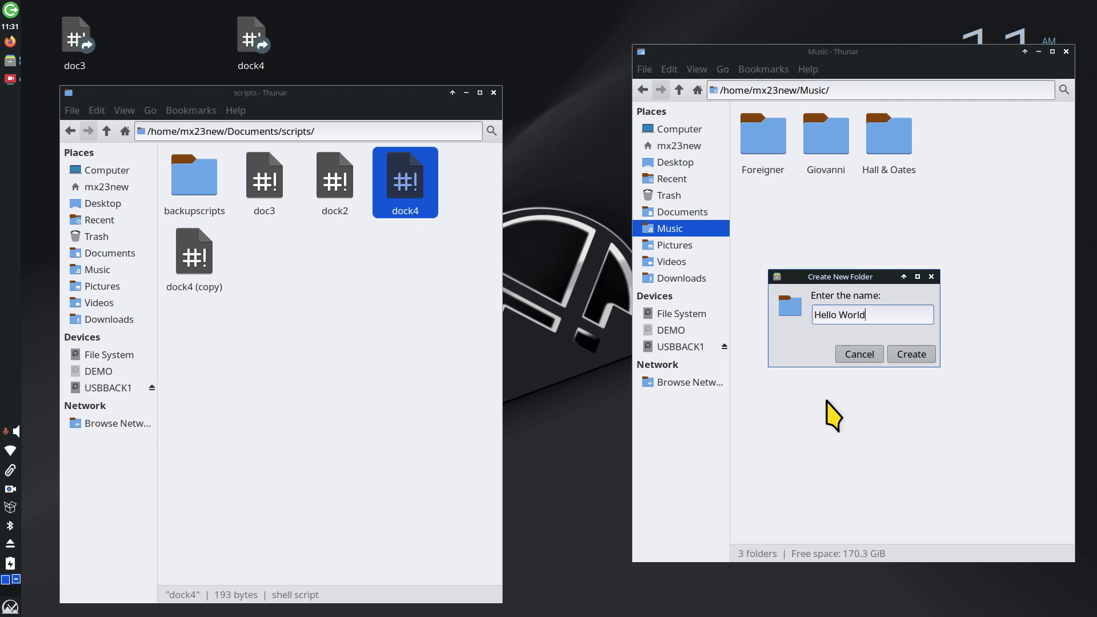
key("Return")
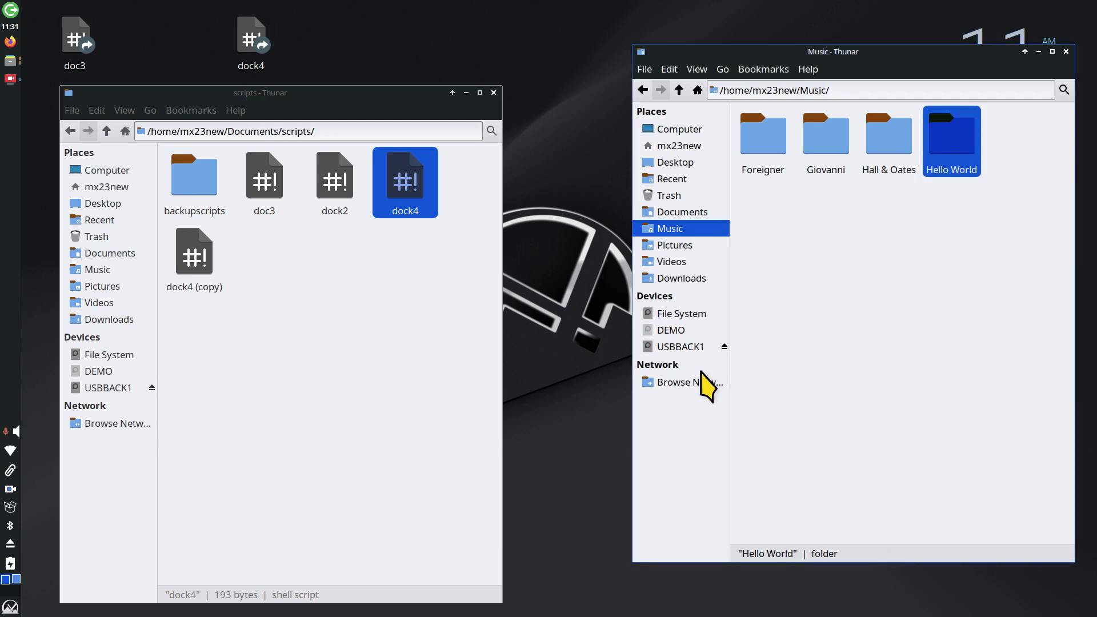
- Open the Music backup on USBBACK1, rerun the dock4 script from its desktop link, and return to the drive's top level
left_click(671, 347)
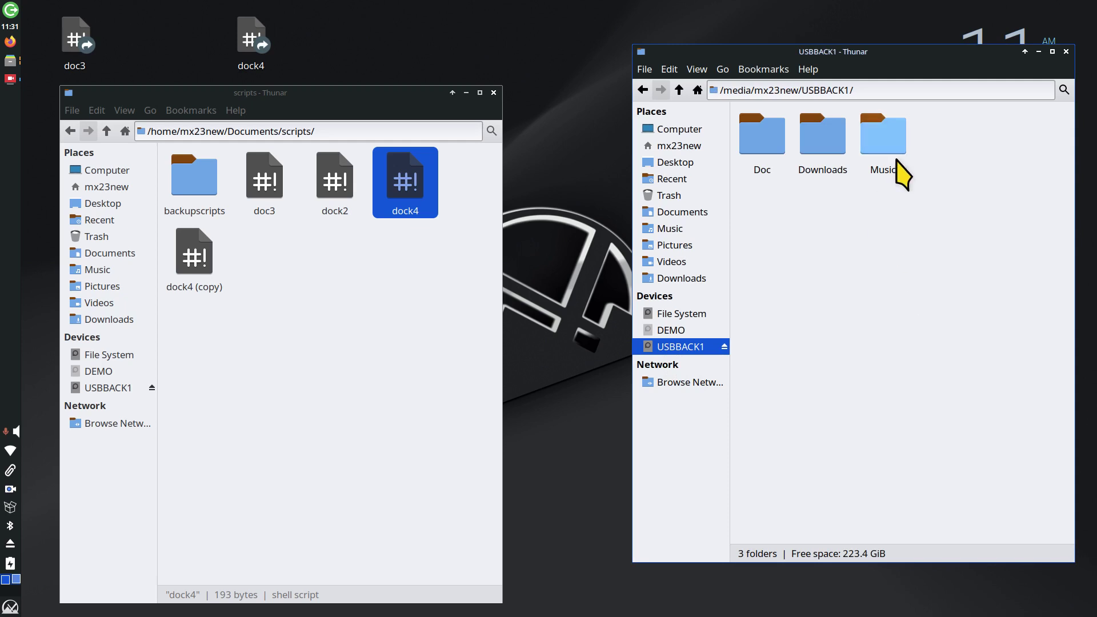
double_click(882, 137)
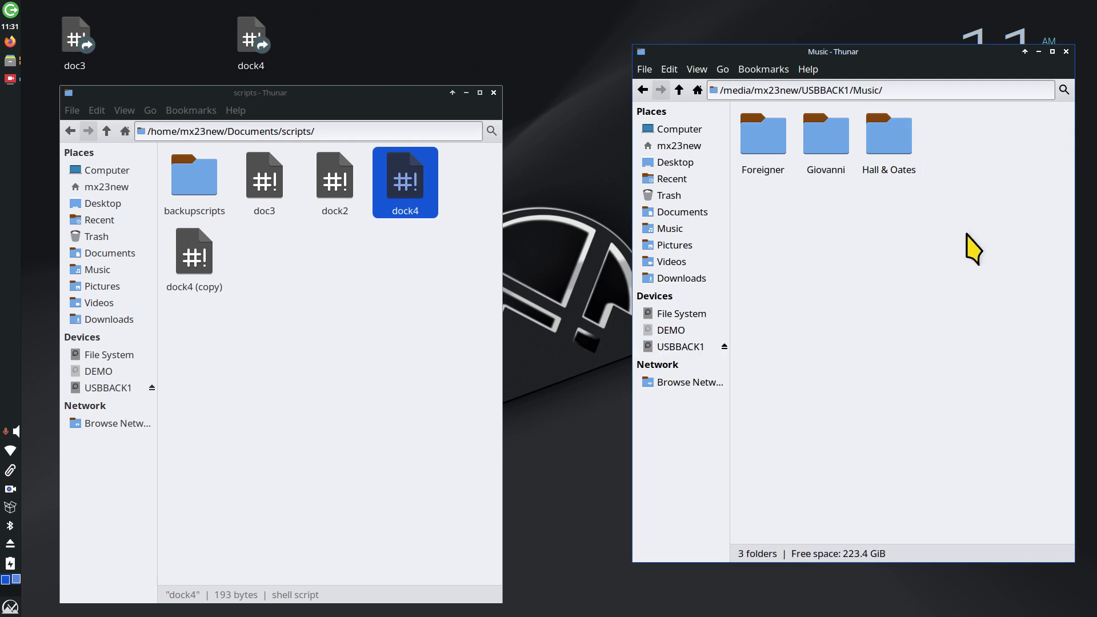
left_click(680, 347)
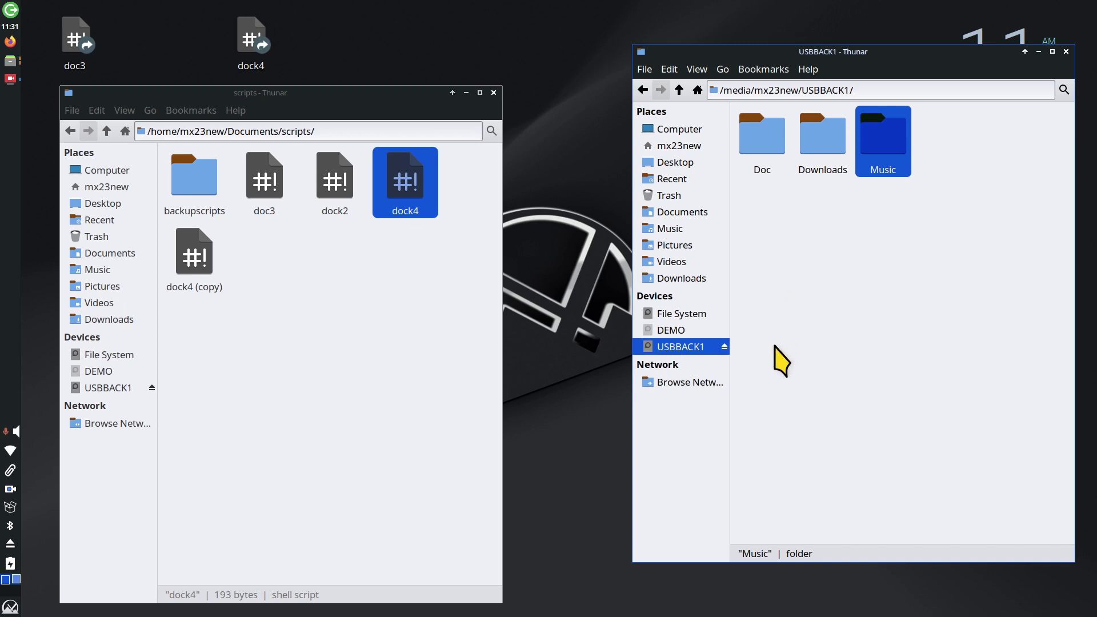
double_click(883, 146)
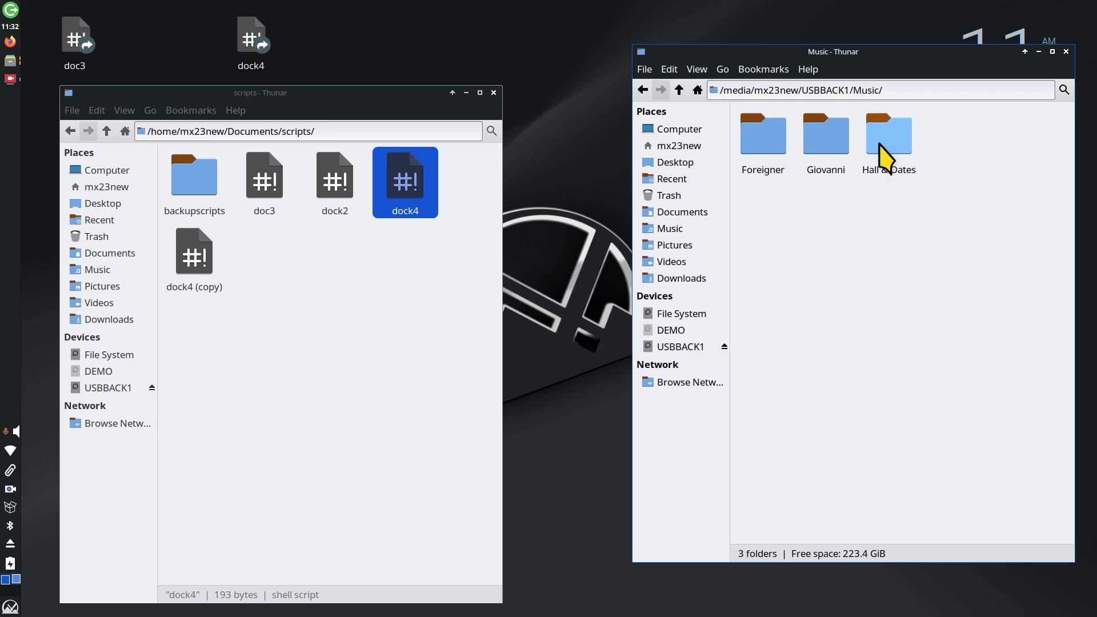
double_click(253, 48)
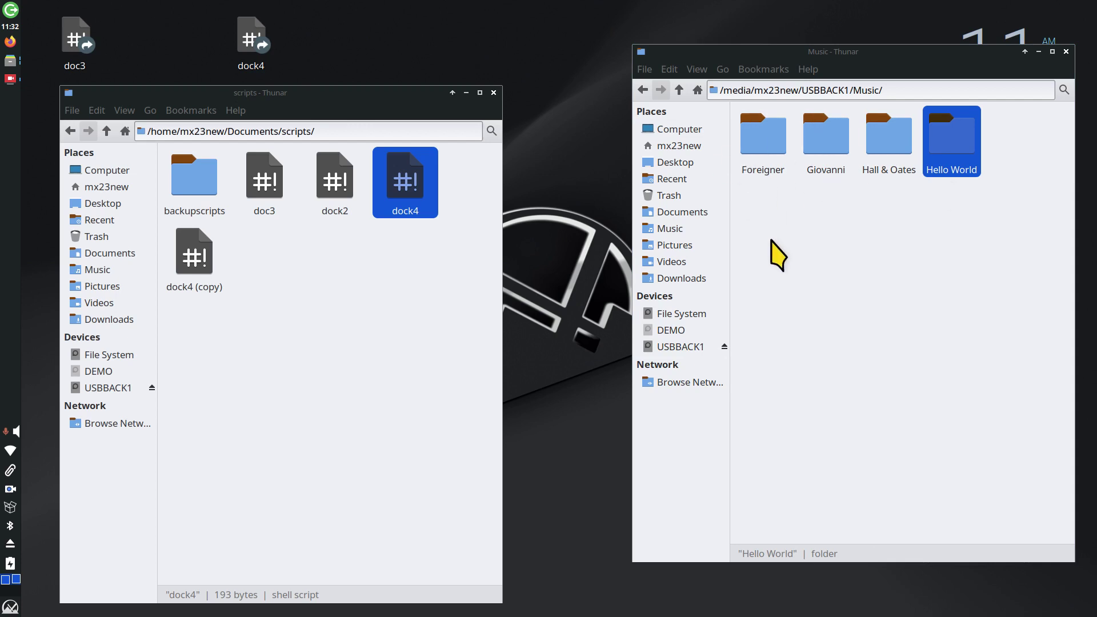
left_click(684, 348)
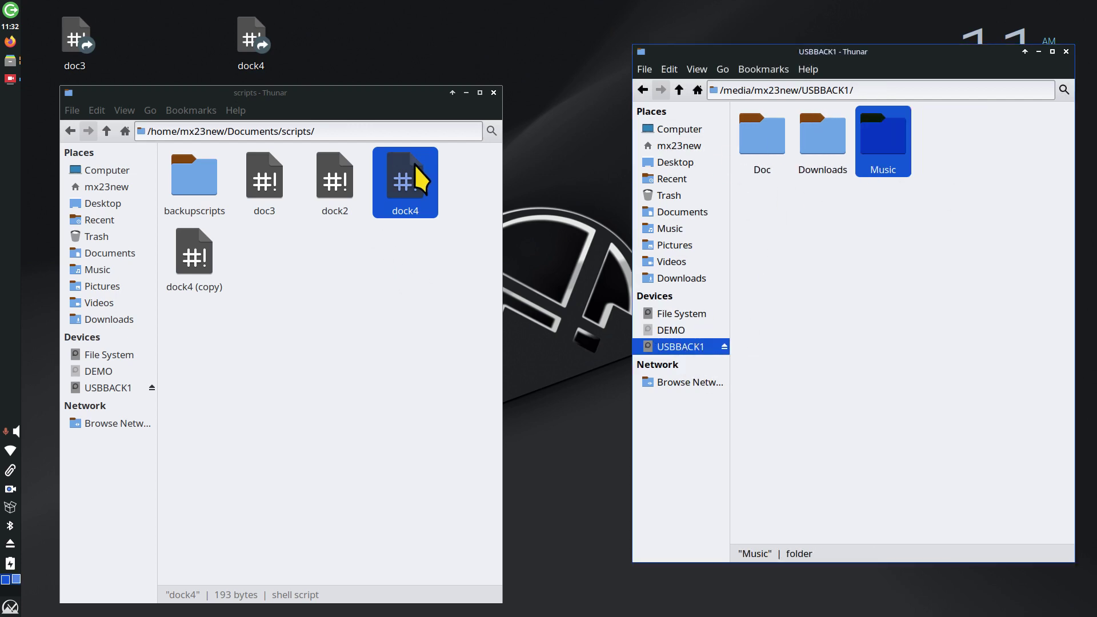
- Reopen the dock4 script, examine the --delete option on the Documents line, and close the script
double_click(402, 186)
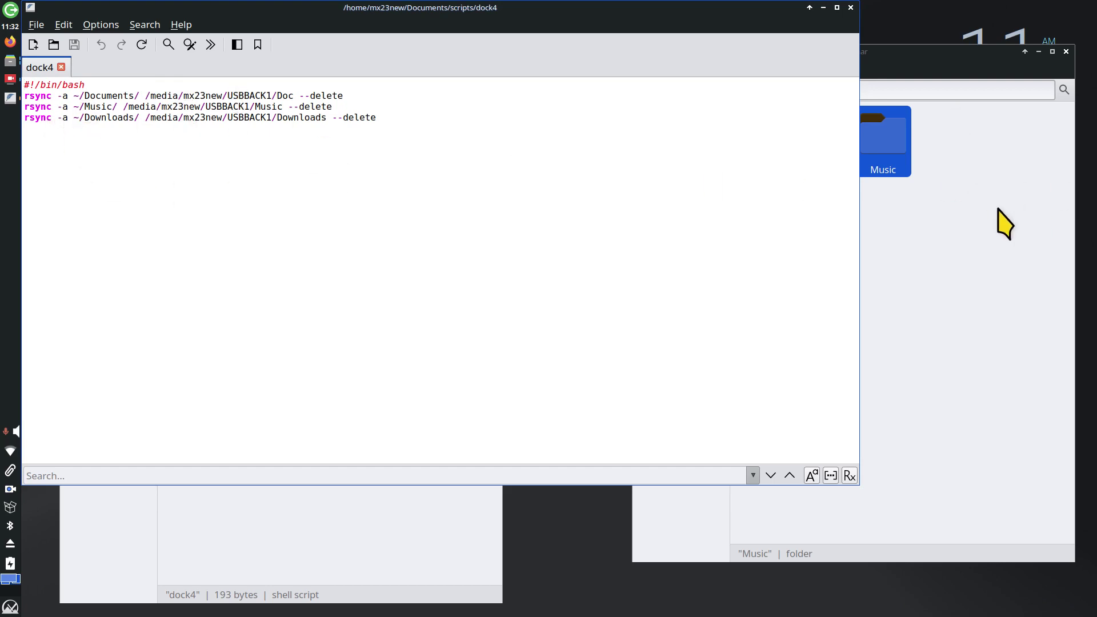
left_click(850, 7)
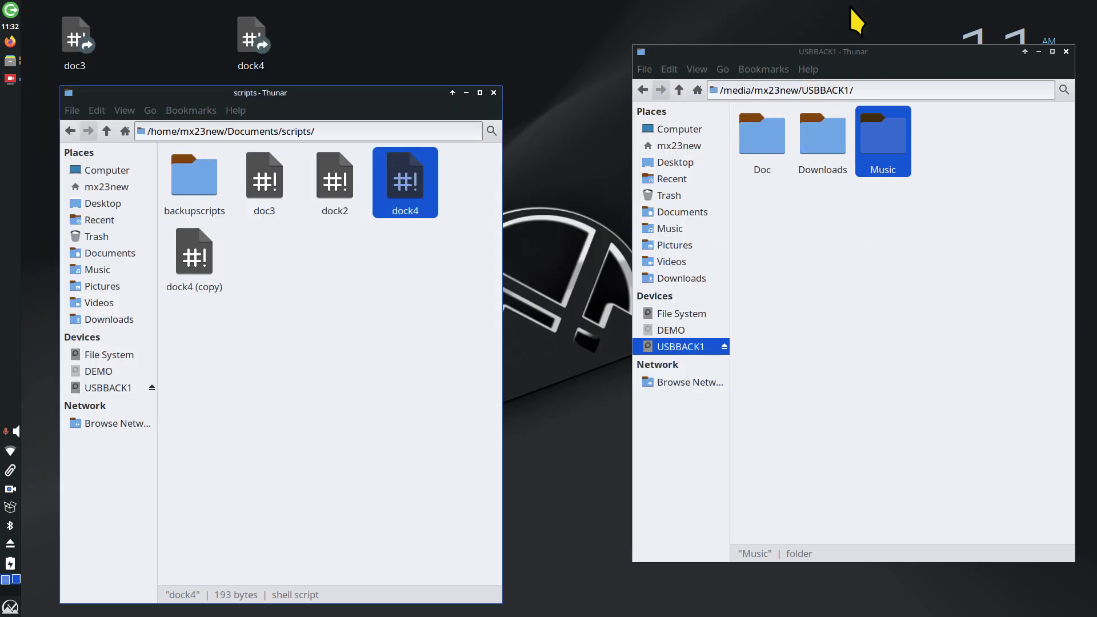
double_click(399, 180)
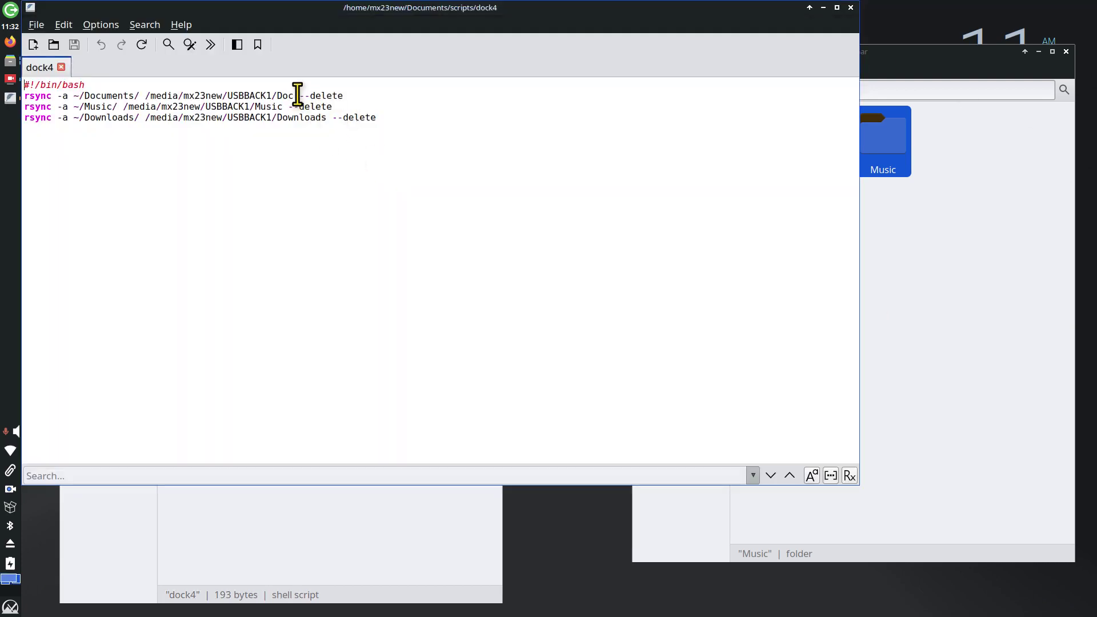
left_click_drag(299, 96, 372, 96)
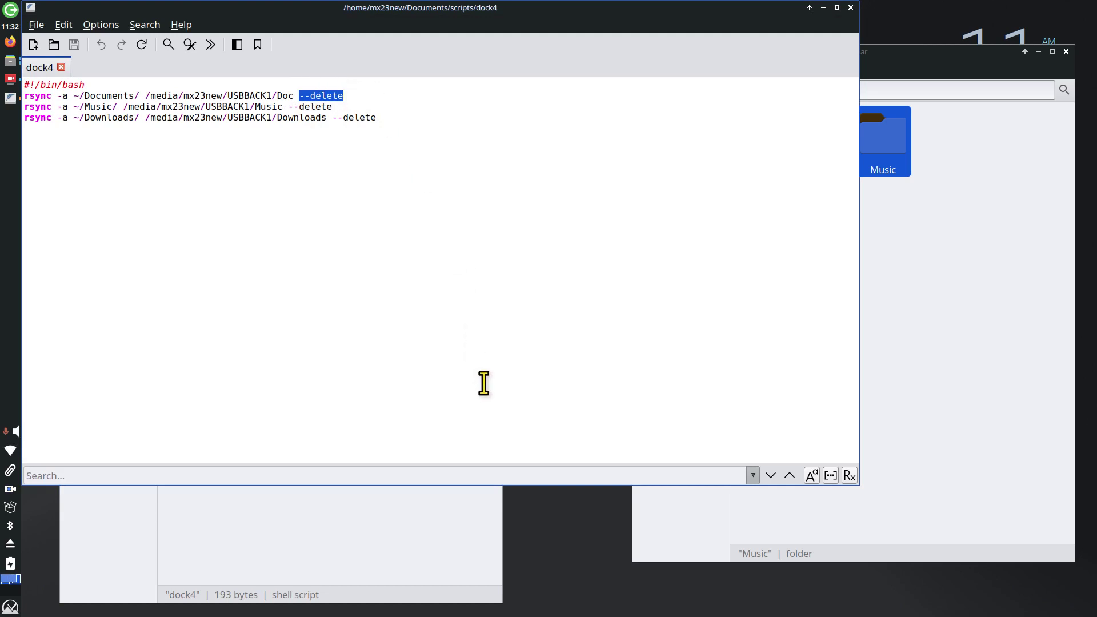
scroll(487, 362, "up", 5)
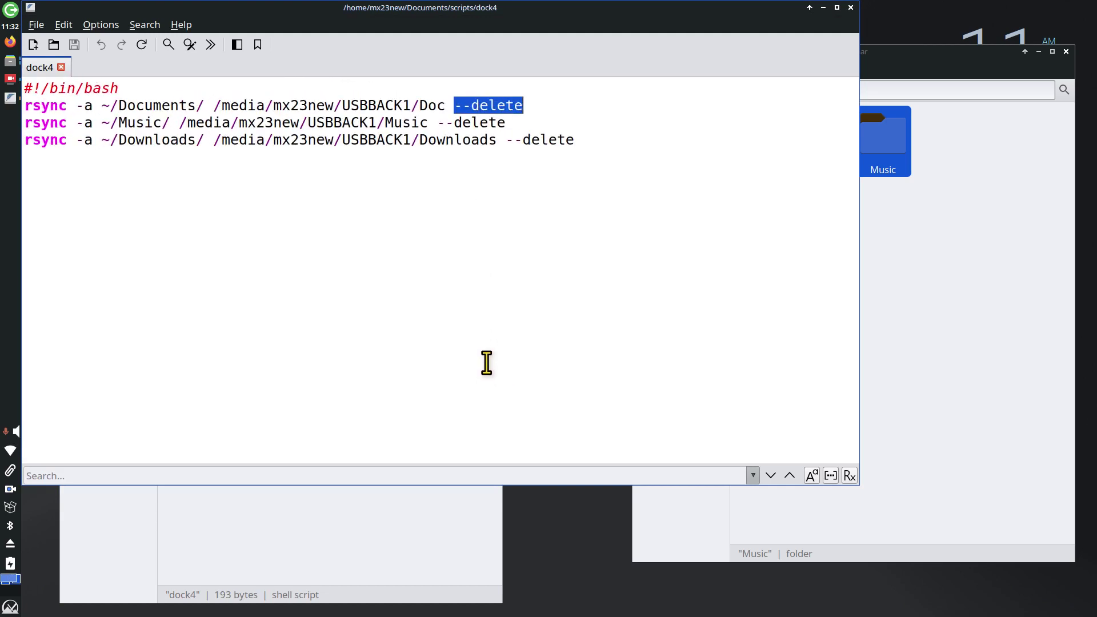
left_click(851, 8)
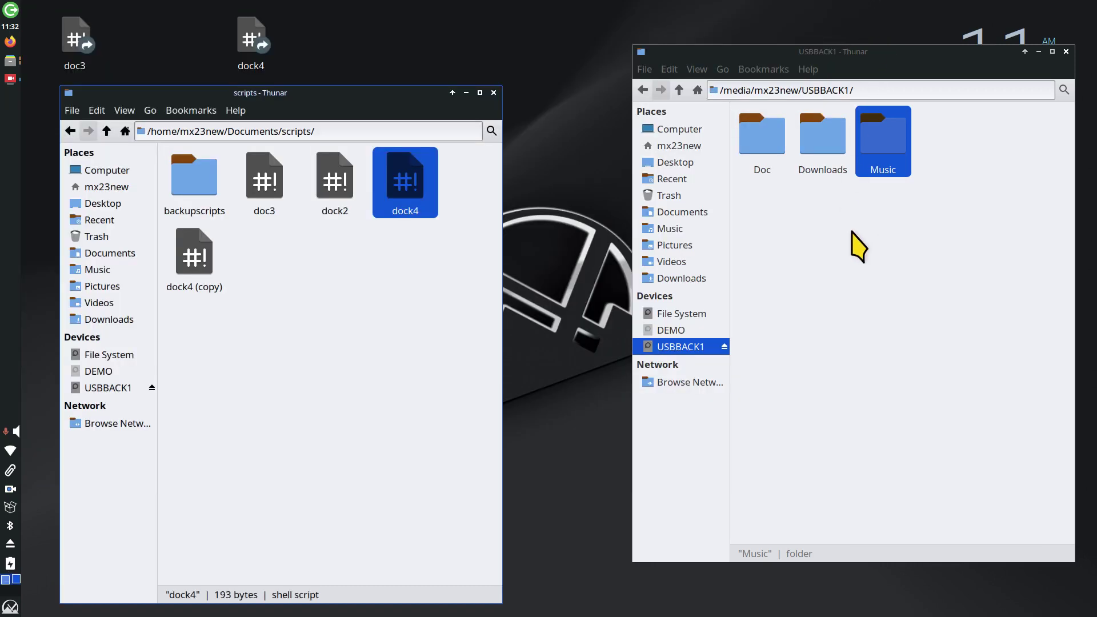
- Delete the "Hello World" folder from the home Music folder
left_click(691, 229)
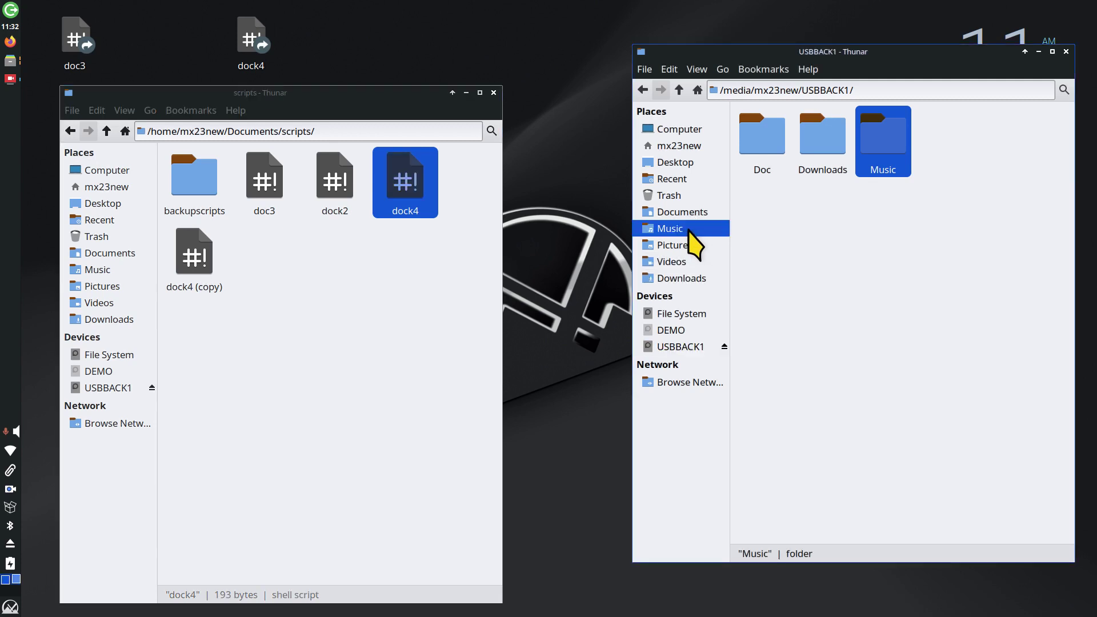
left_click(953, 150)
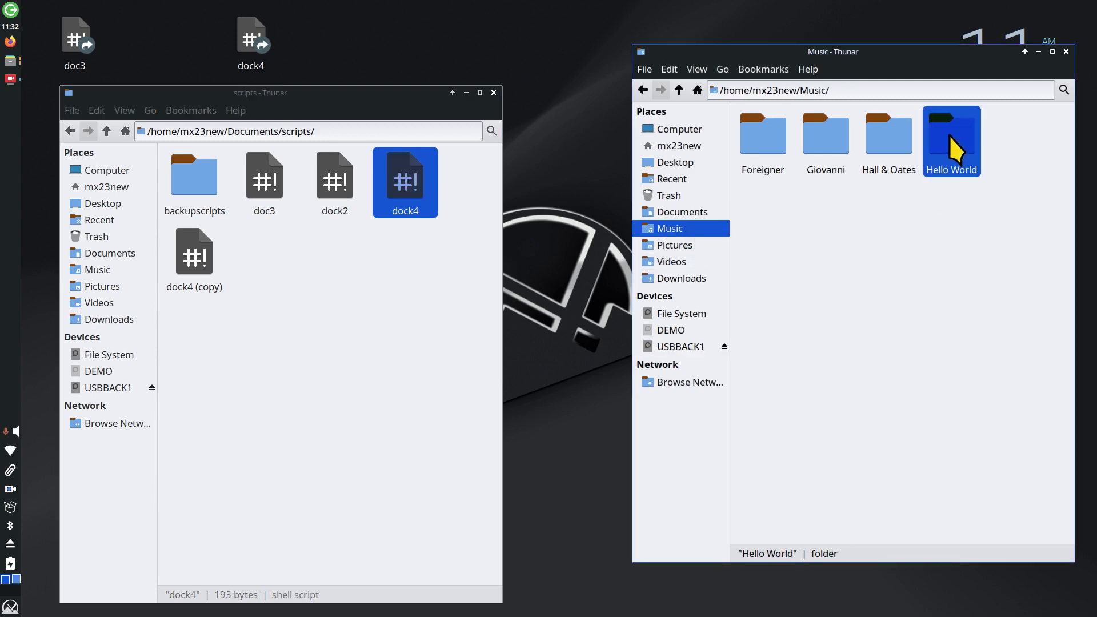
key("Delete")
- Open the Music backup folder on USBBACK1 and rerun the dock4 script from its desktop link
left_click(671, 346)
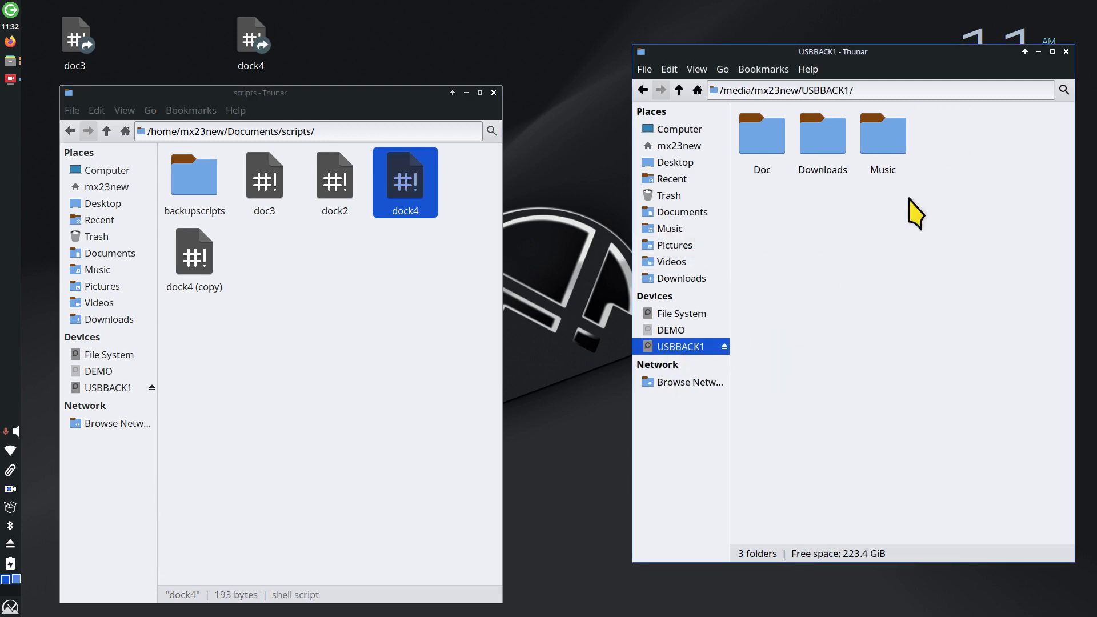
double_click(882, 148)
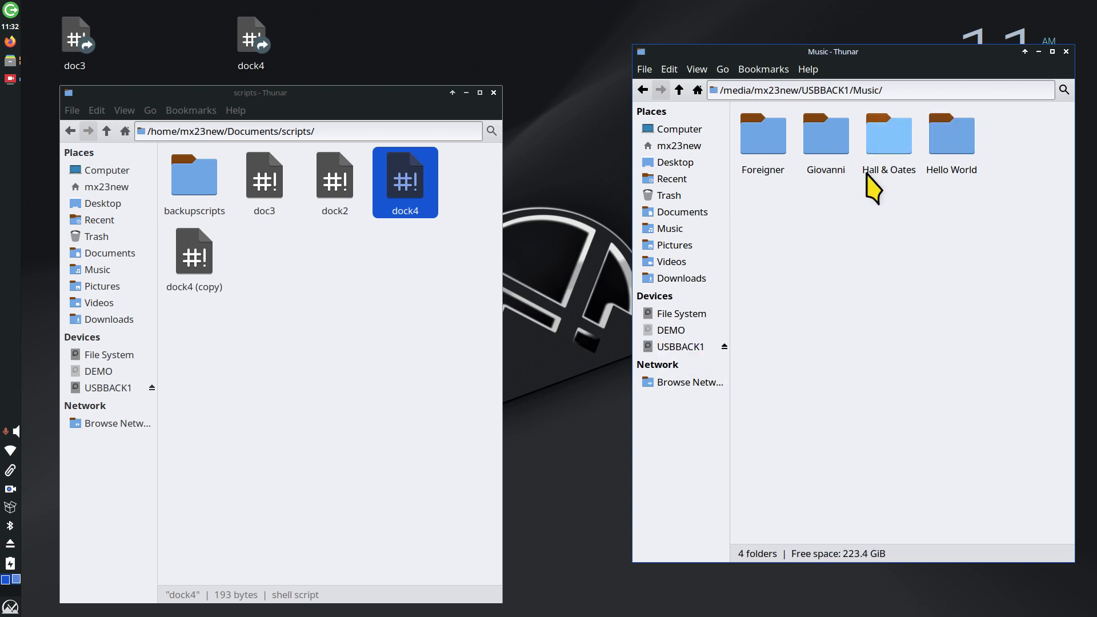
left_click(251, 40)
left_click(289, 47)
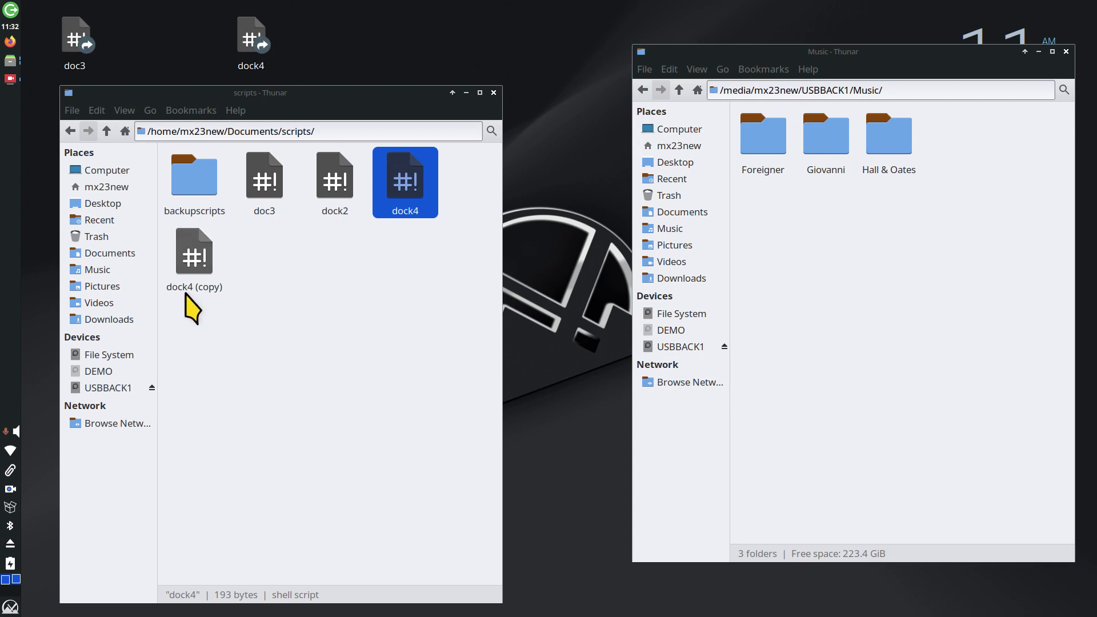
- Copy the dock4 script file in the scripts folder and open the original for editing with enlarged text
right_click(401, 180)
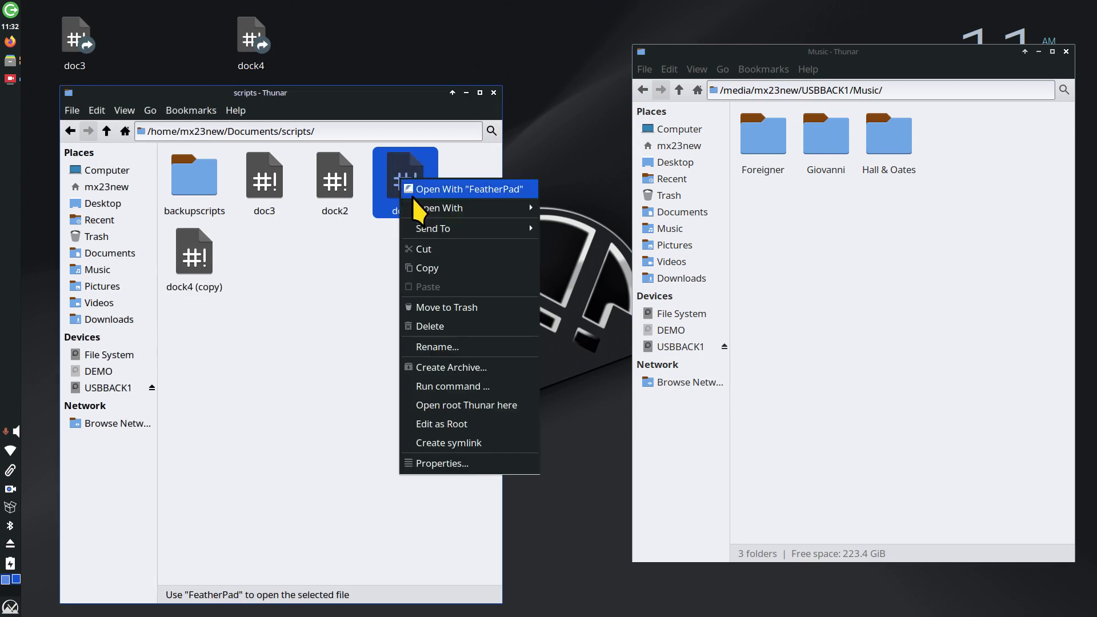
left_click(420, 269)
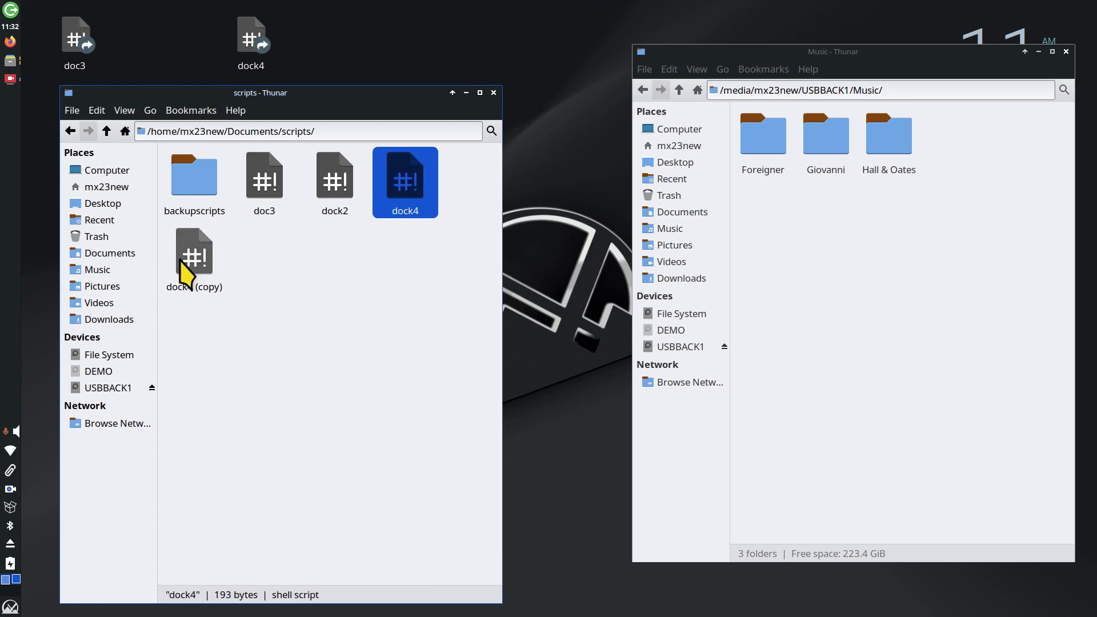
double_click(405, 184)
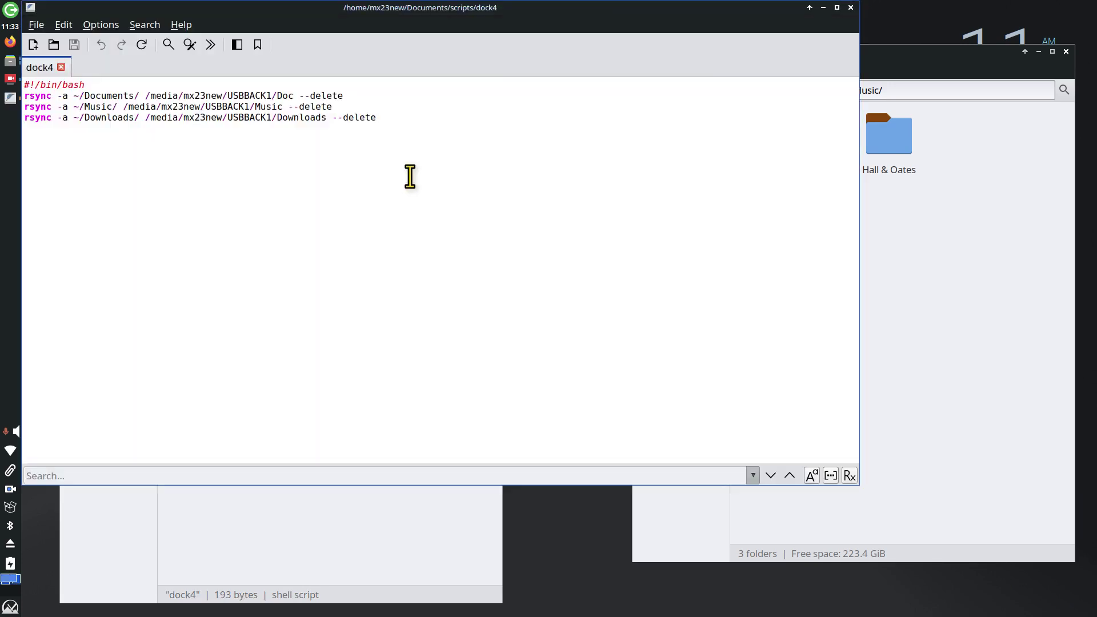
left_click_drag(399, 8, 550, 123)
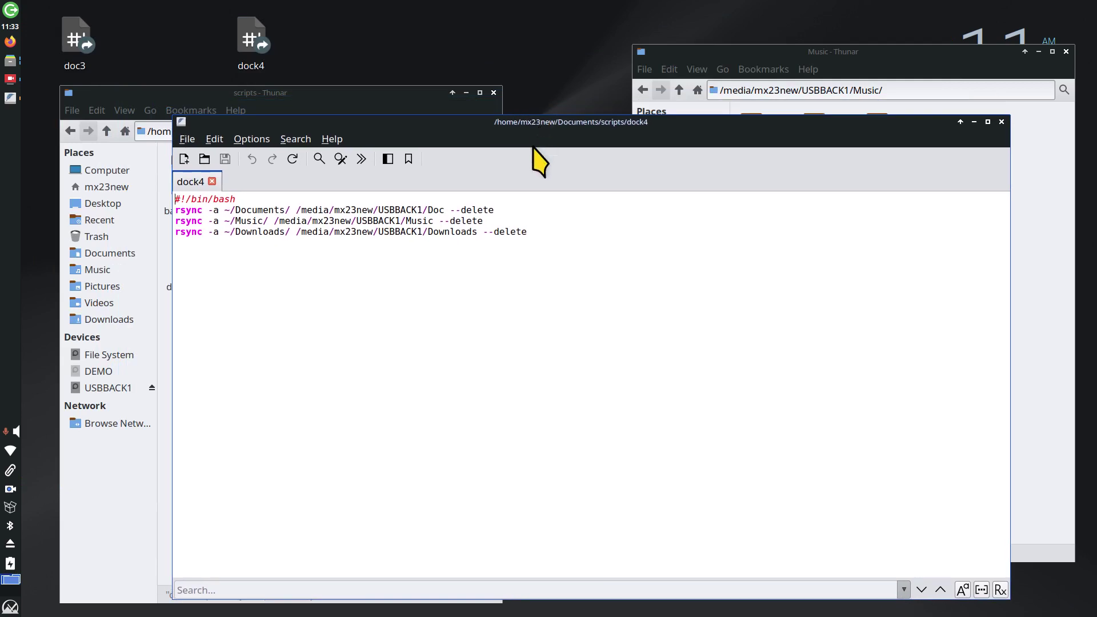
key("ctrl+plus")
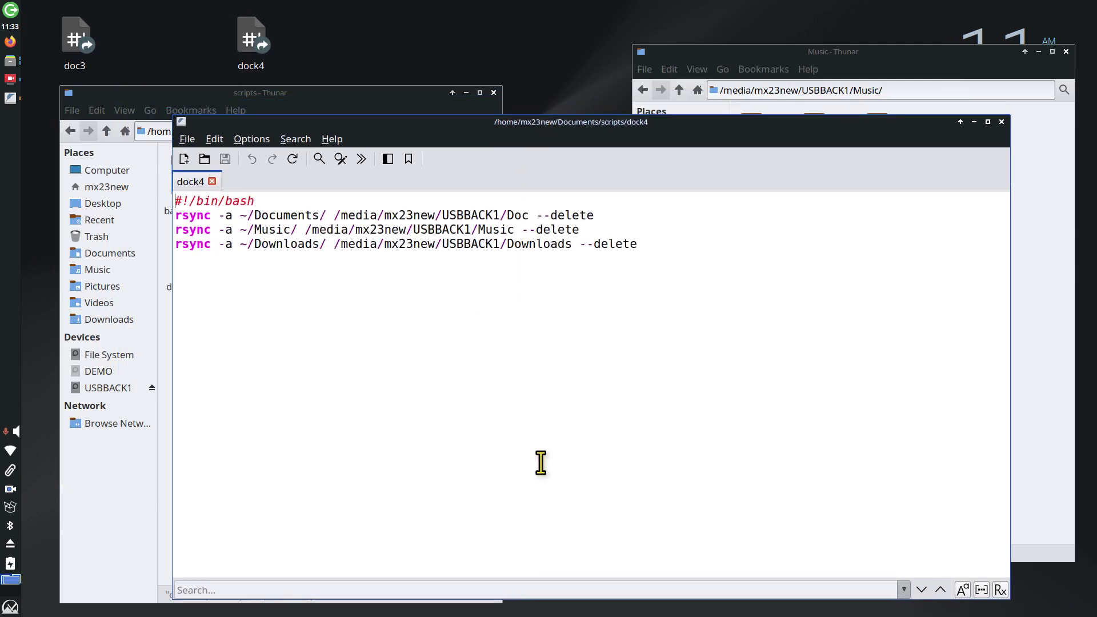
key("ctrl+plus")
key("ctrl+plus")
key("ctrl+plus")
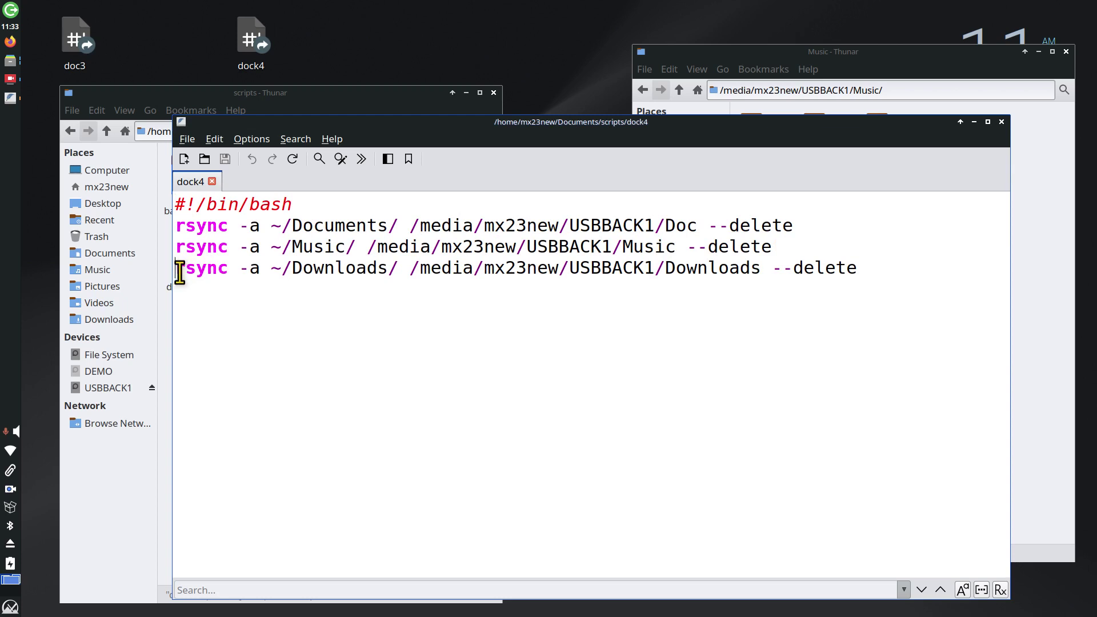
- Duplicate the Downloads rsync line onto a new line at the end of the dock4 script
left_click_drag(179, 272, 590, 267)
left_click_drag(778, 268, 859, 266)
right_click(641, 269)
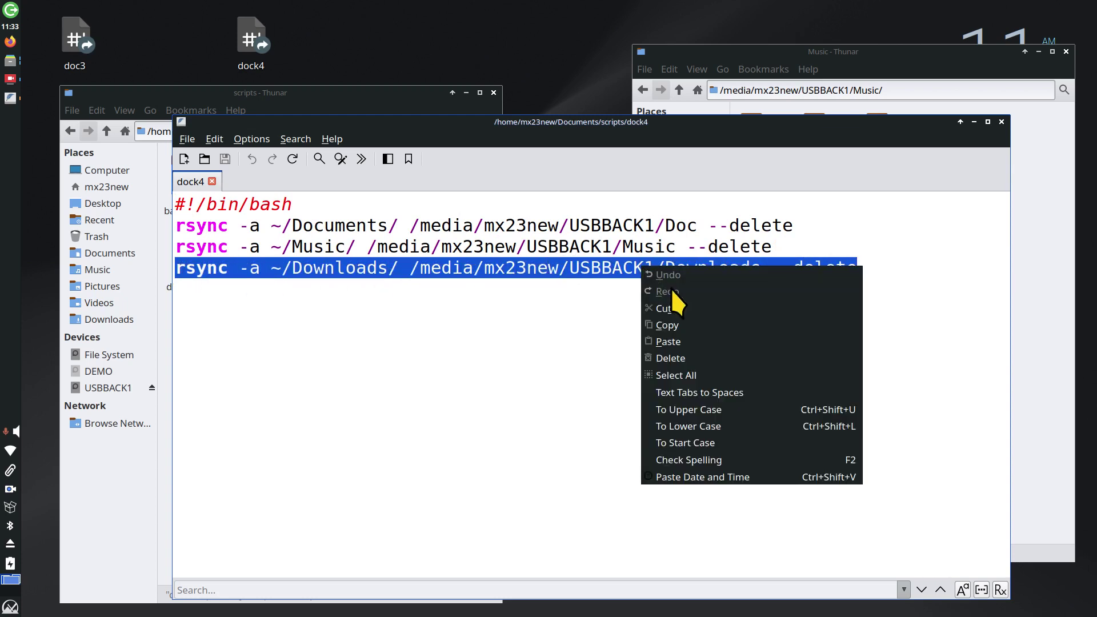
left_click(677, 322)
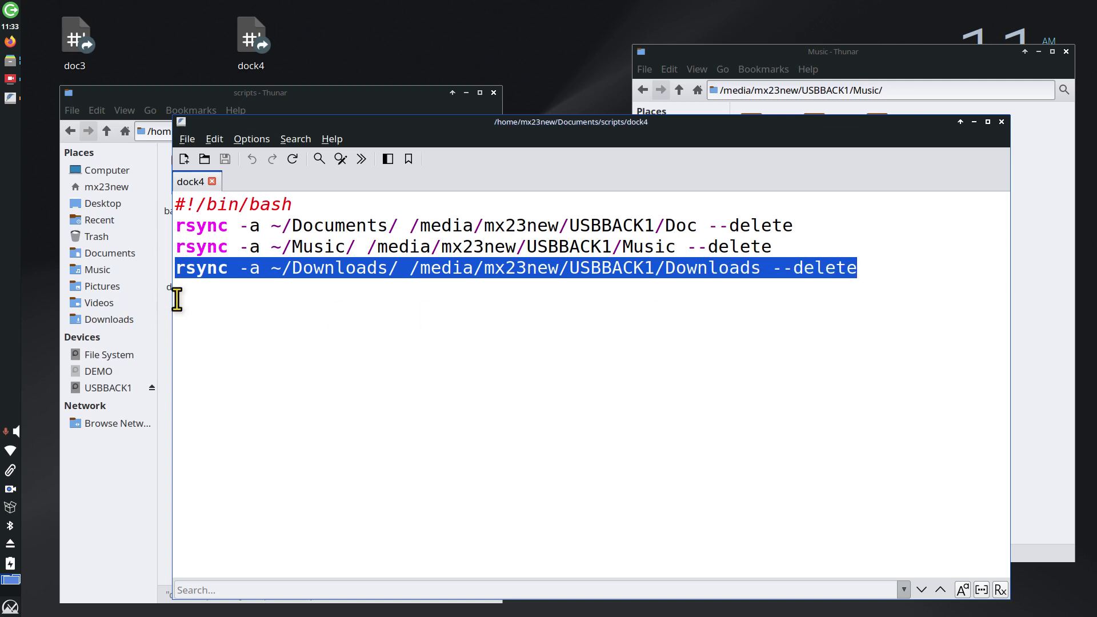
left_click(178, 294)
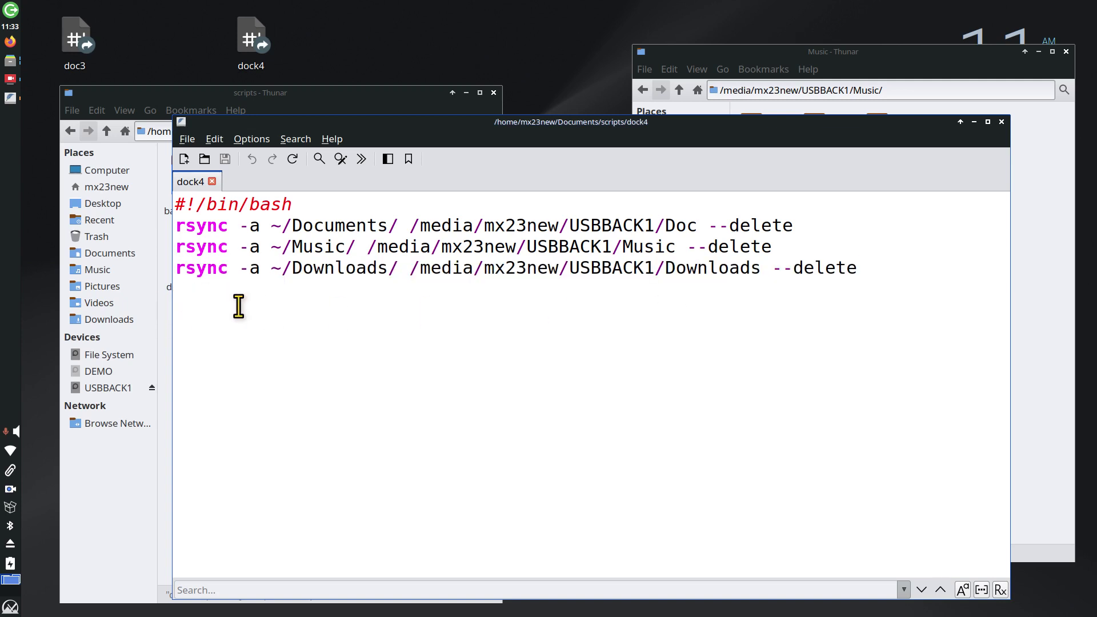
key("ctrl+v")
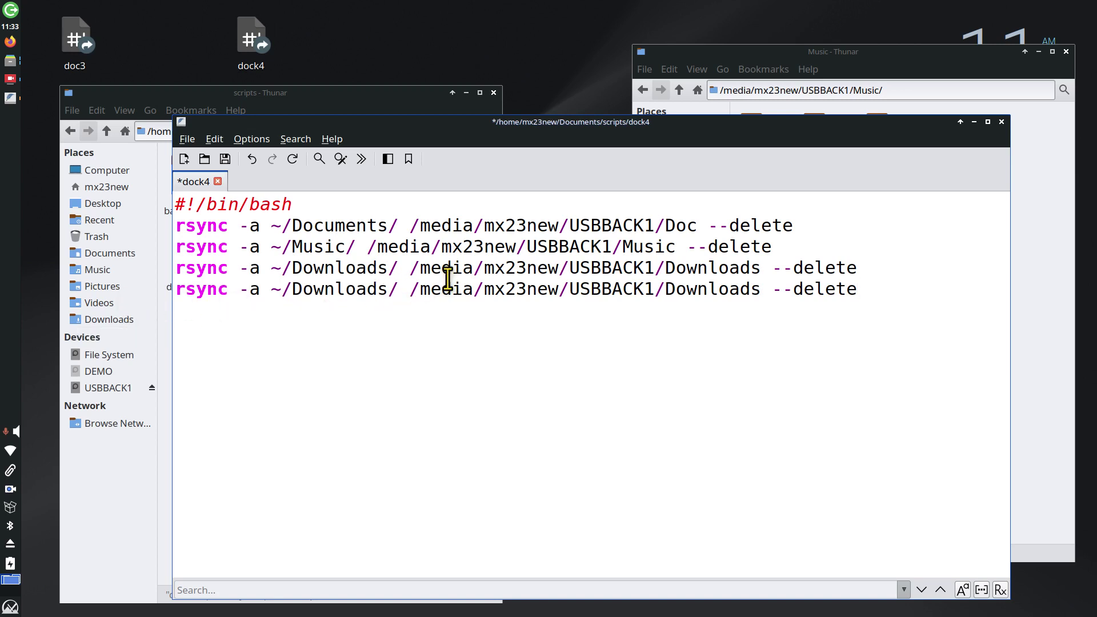
- Change the source folder in the last rsync line to ~/Pictures/
key("BackSpace")
key("BackSpace")
key("BackSpace")
key("BackSpace")
key("BackSpace")
key("BackSpace")
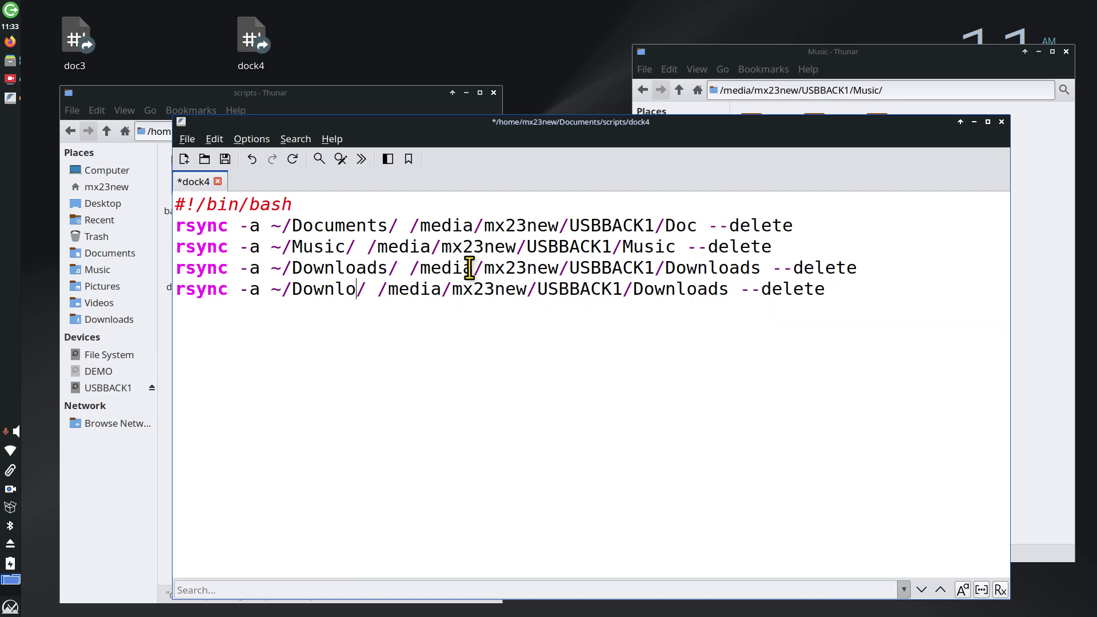
key("BackSpace")
key("BackSpace")
key("BackSpace")
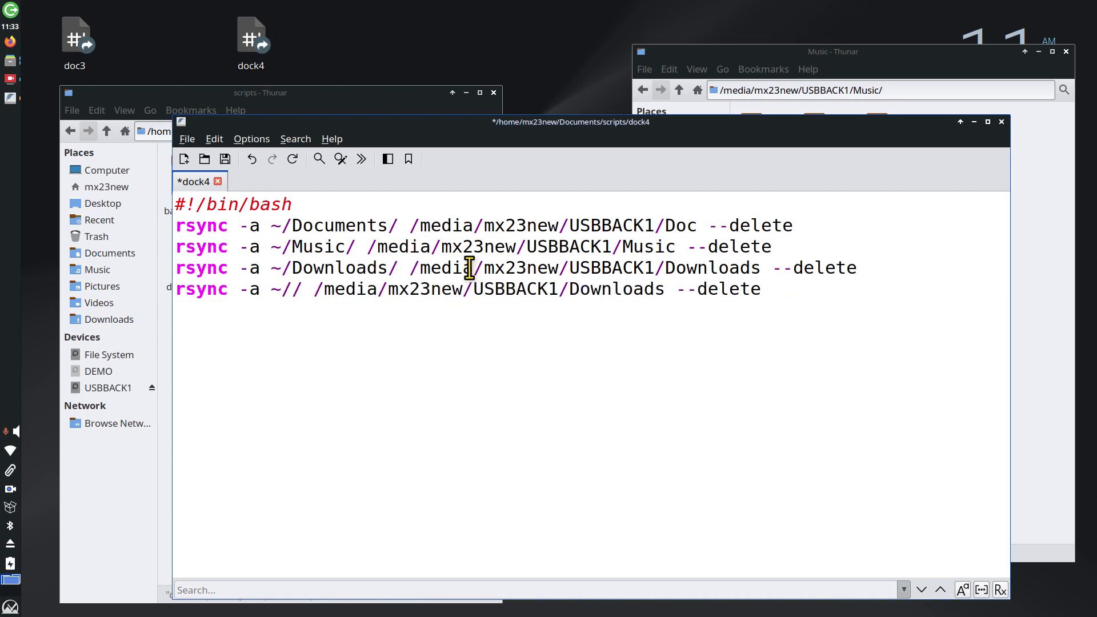
type("Pictu")
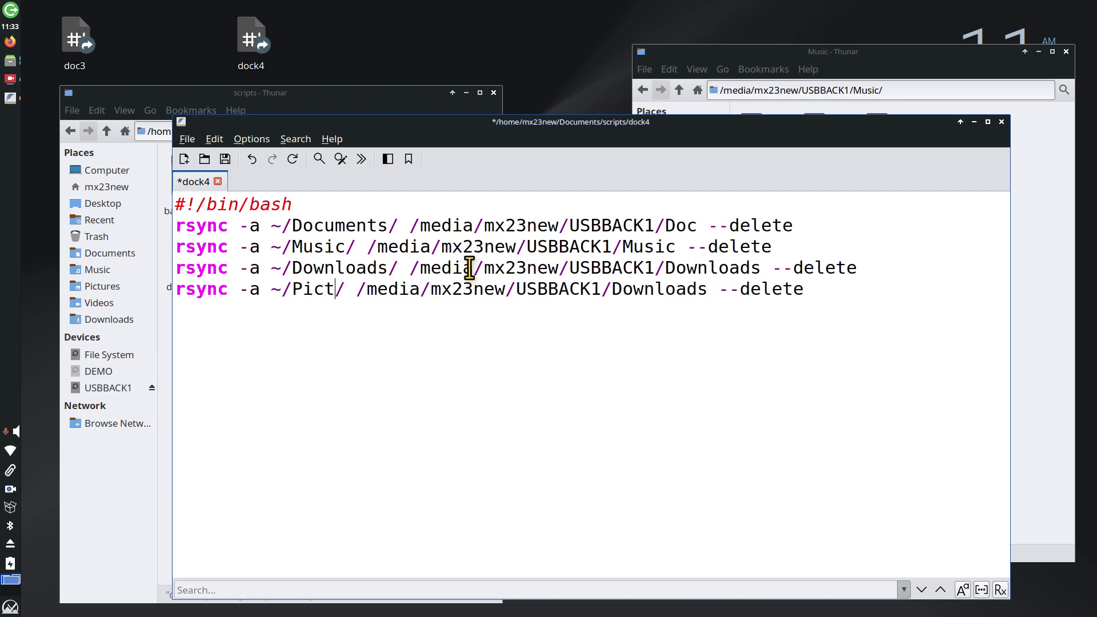
type("res")
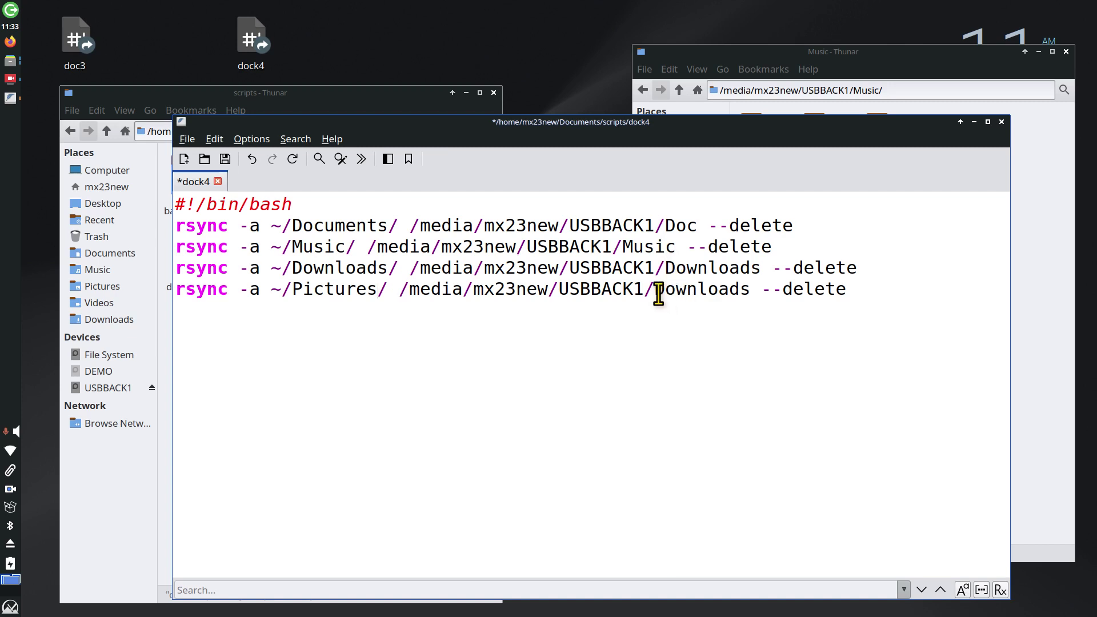
- Set the last line's destination folder on USBBACK1 to "pics", then save and close the dock4 script
left_click_drag(655, 294, 751, 290)
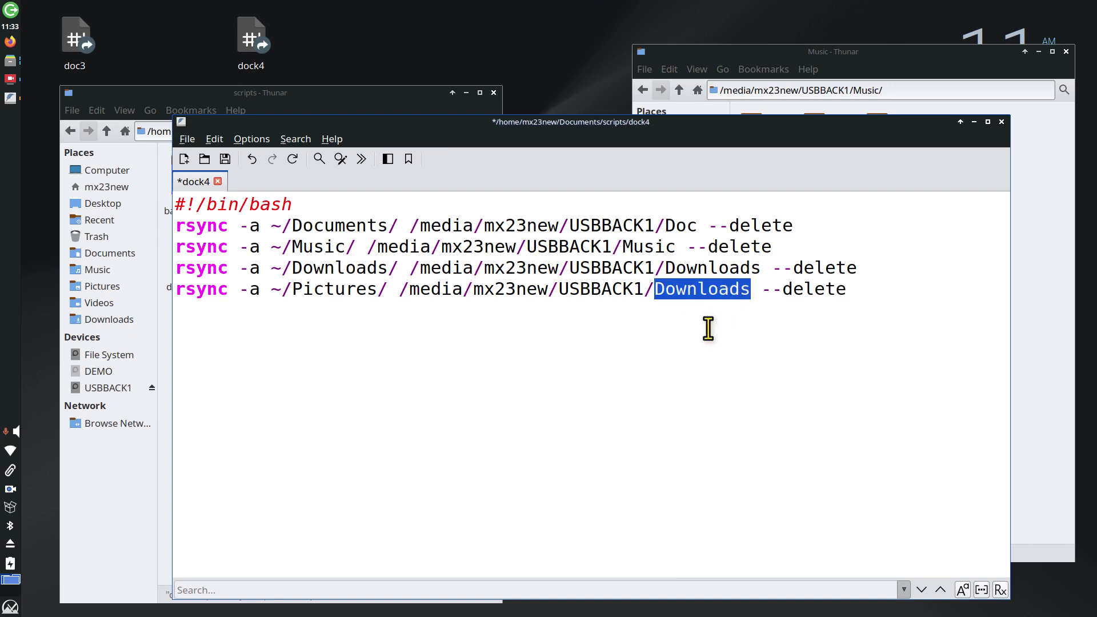
type("pics")
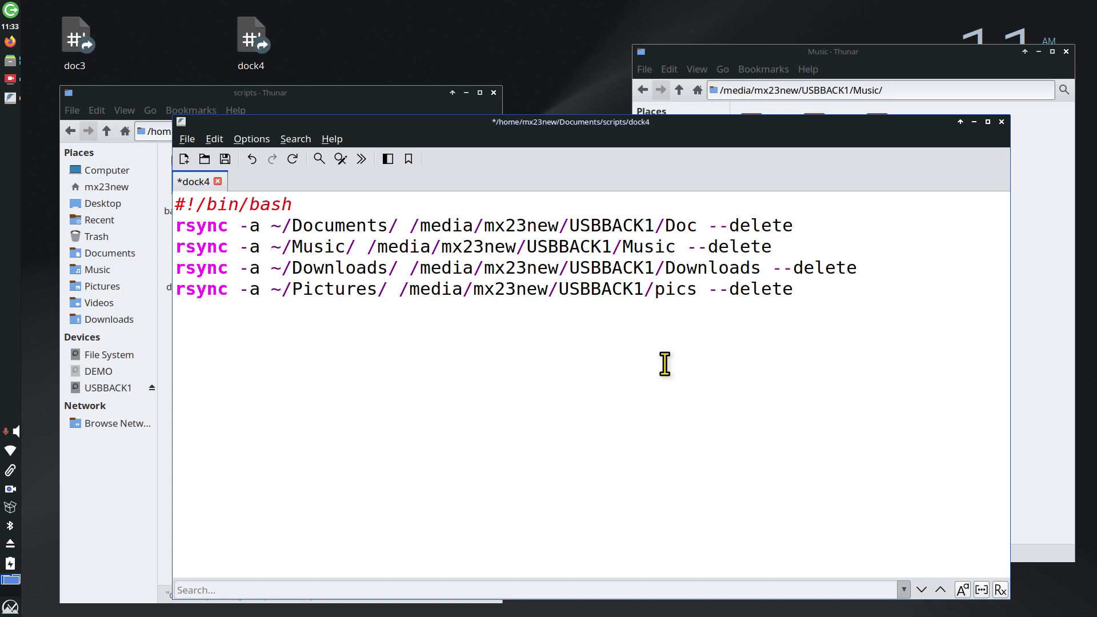
key("Delete")
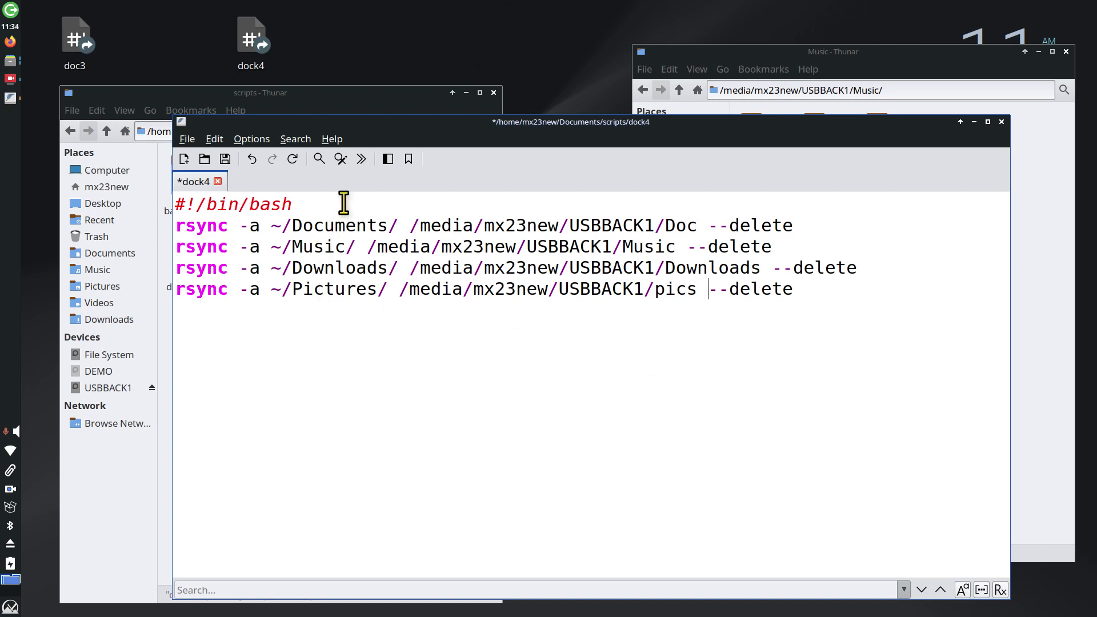
left_click(225, 159)
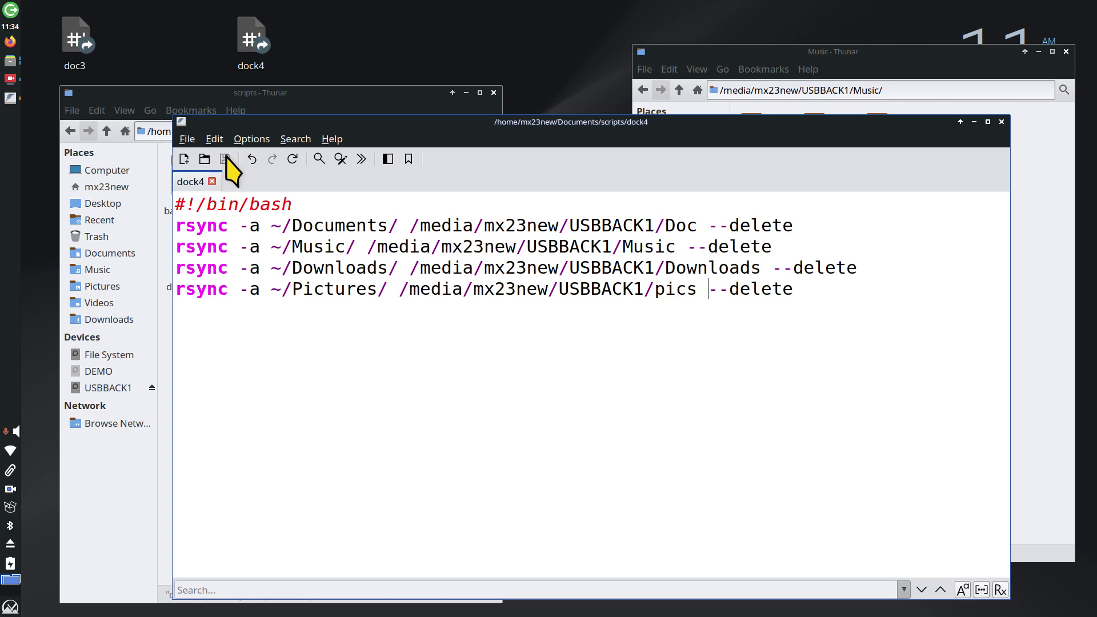
left_click(1001, 122)
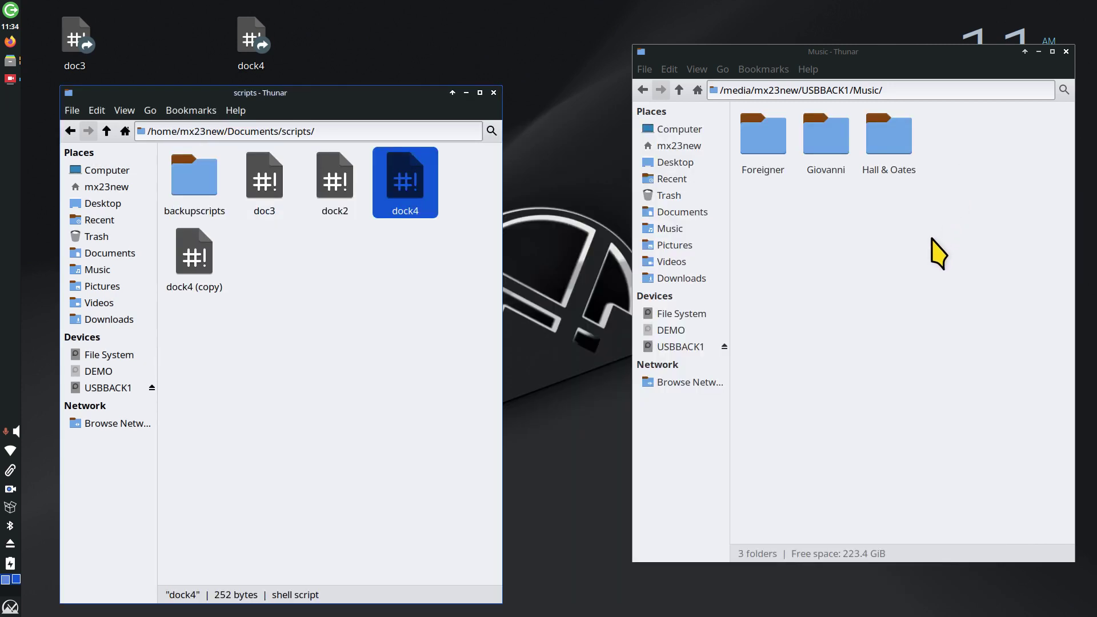
- Run the dock4 script from its desktop link with USBBACK1 open, and inspect the backed-up pics folder
left_click(692, 349)
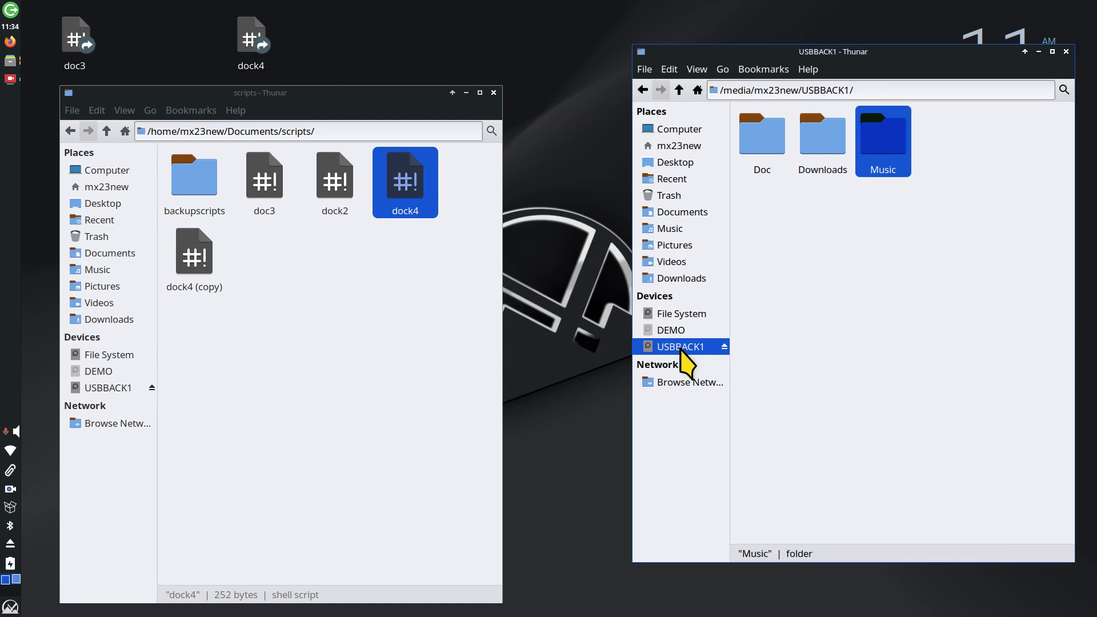
mouse_move(257, 37)
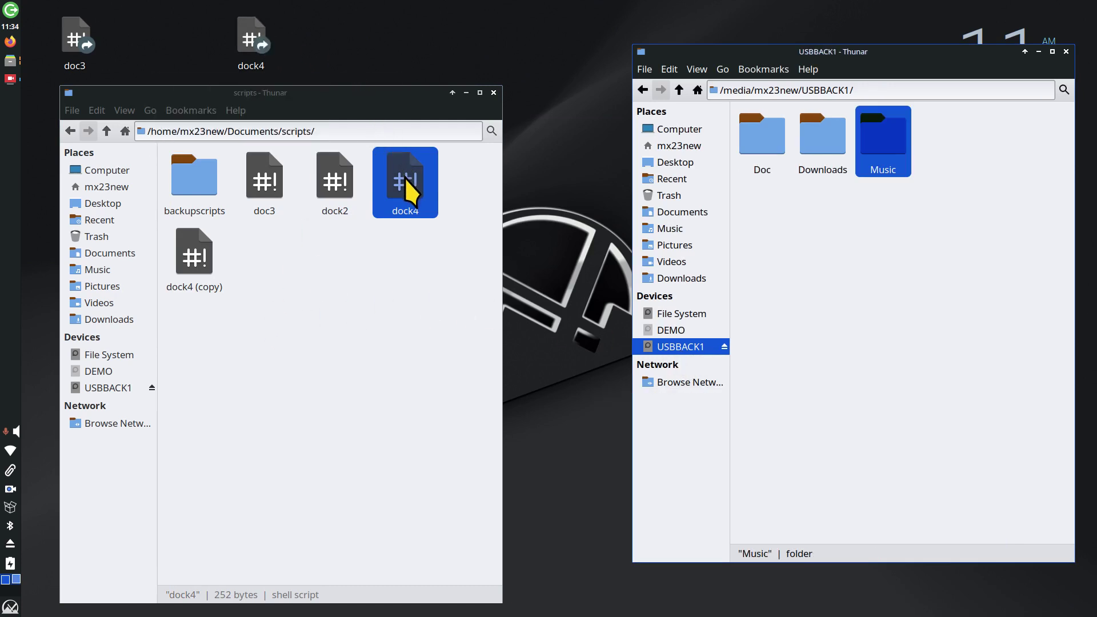
left_click(253, 41)
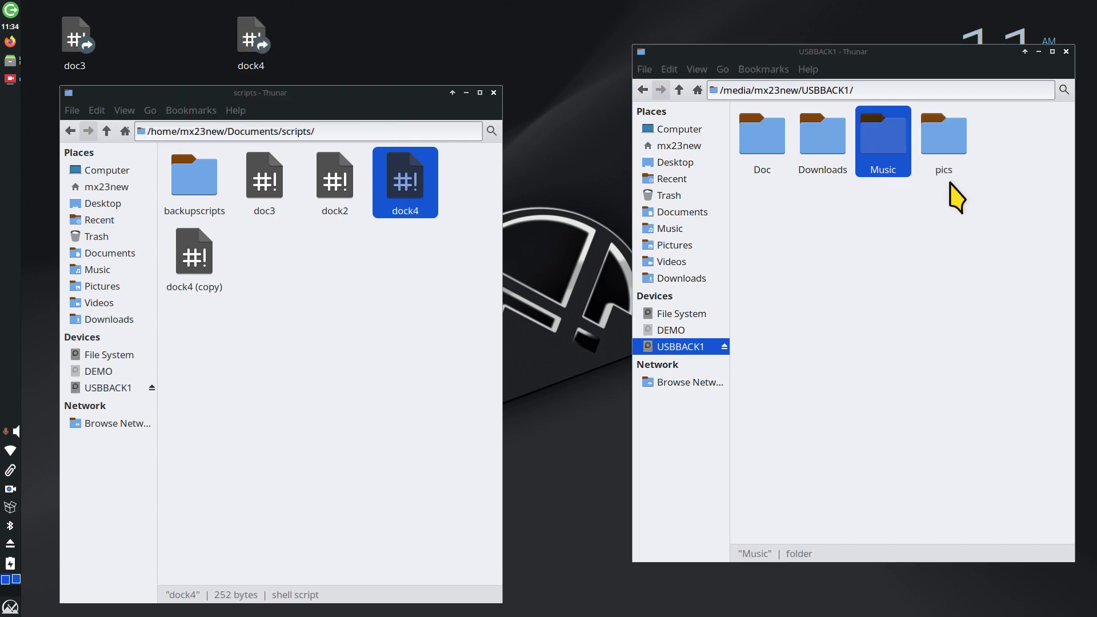
double_click(943, 137)
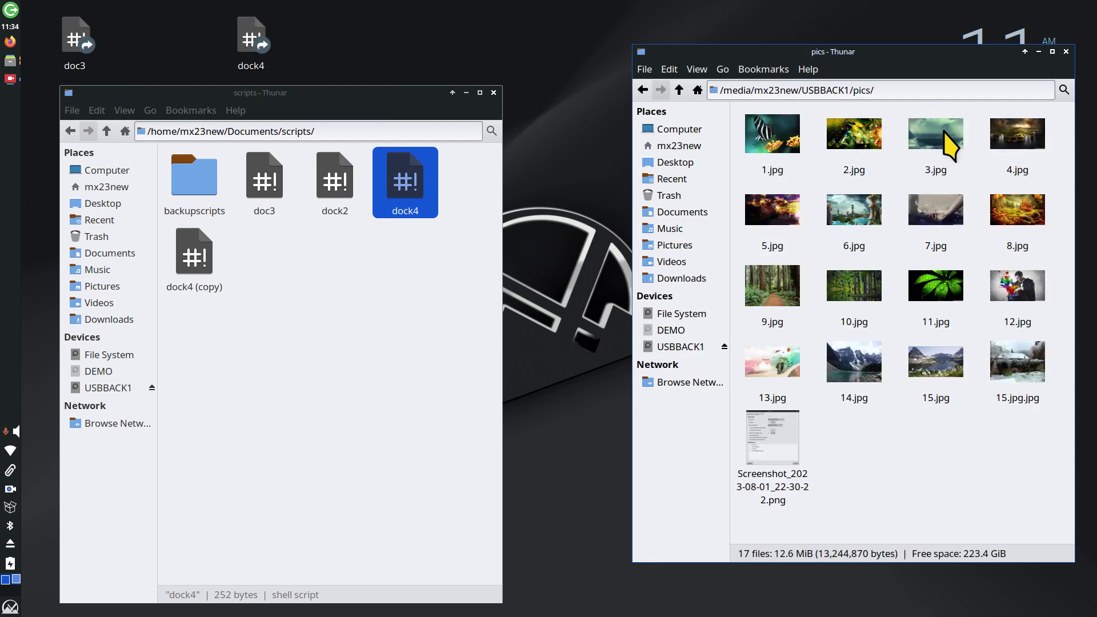
left_click(679, 90)
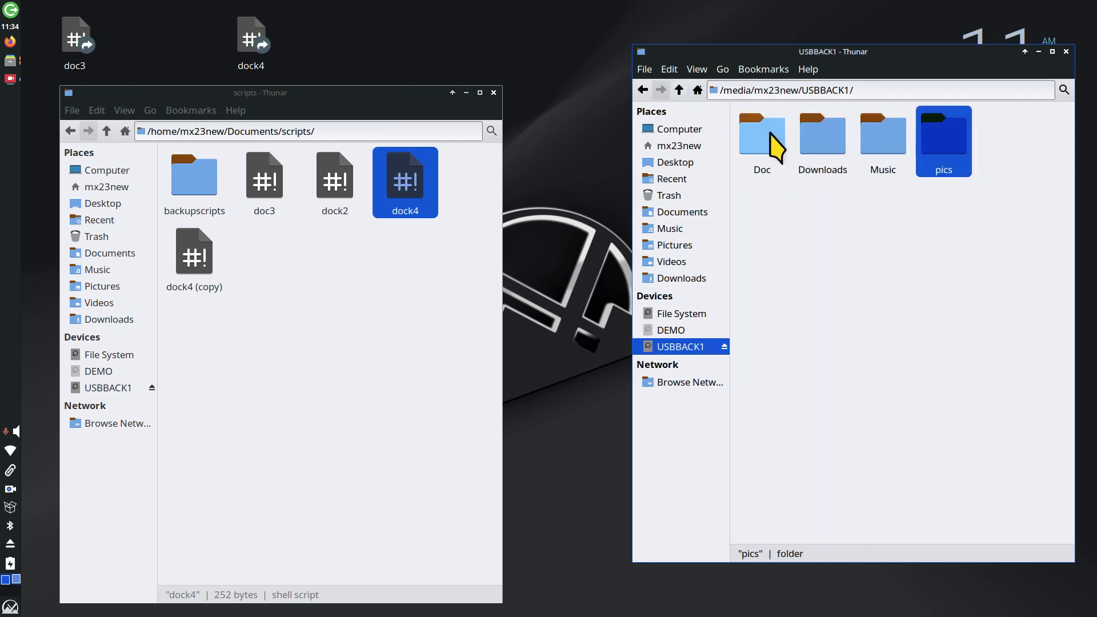
- Reopen the dock4 script to examine its rsync lines and the USBBACK1 path on the Pictures line, and close it
double_click(398, 191)
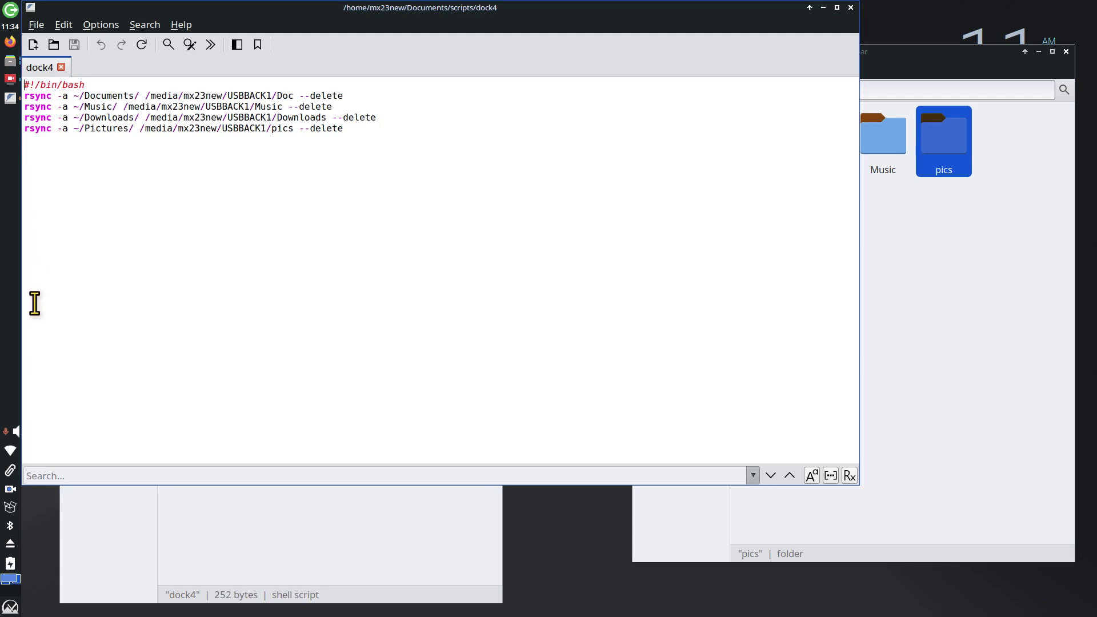
left_click_drag(222, 129, 263, 130)
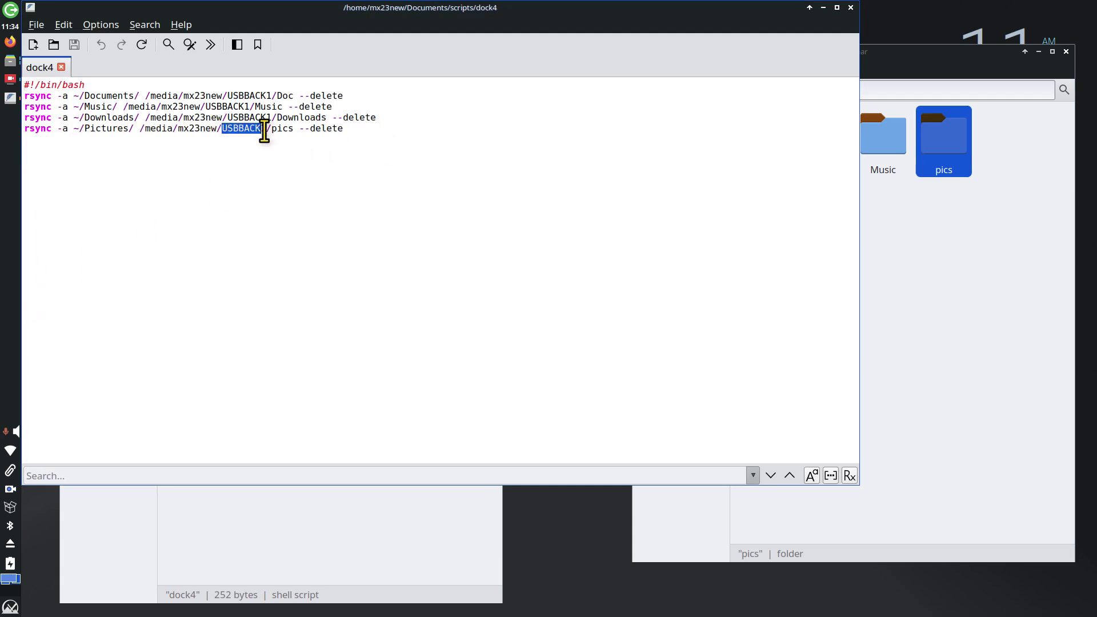
left_click(850, 8)
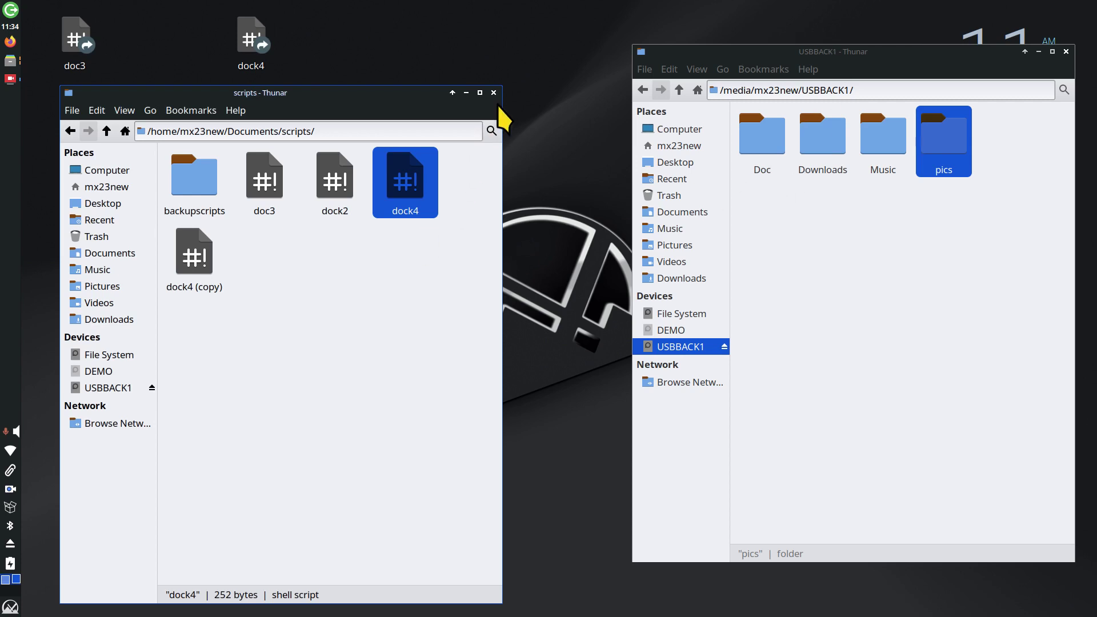
left_click_drag(376, 96, 429, 96)
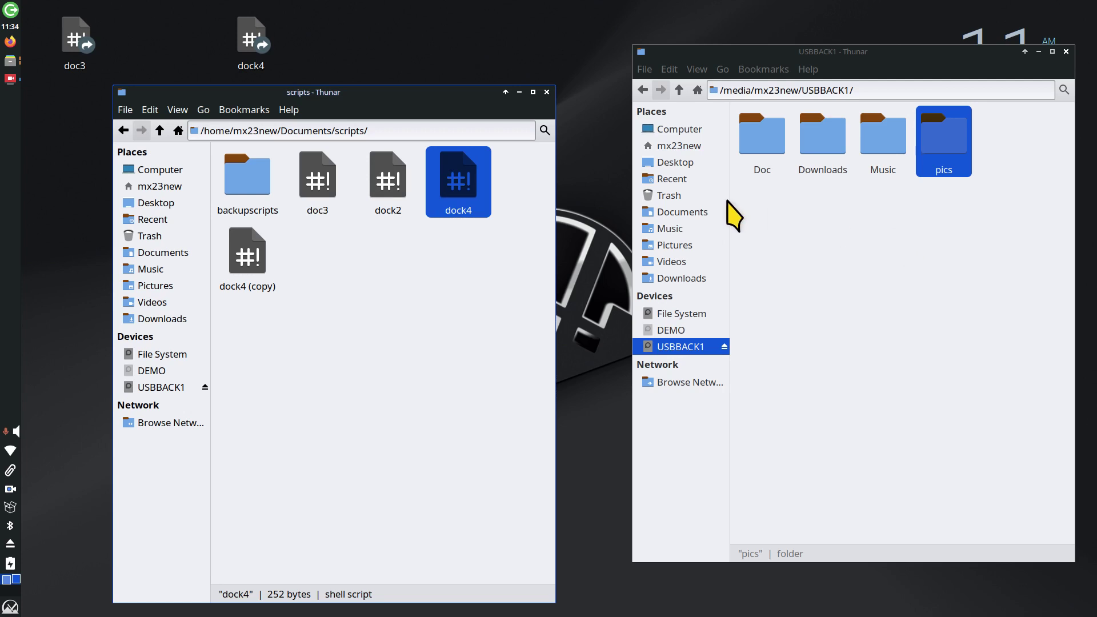
double_click(460, 189)
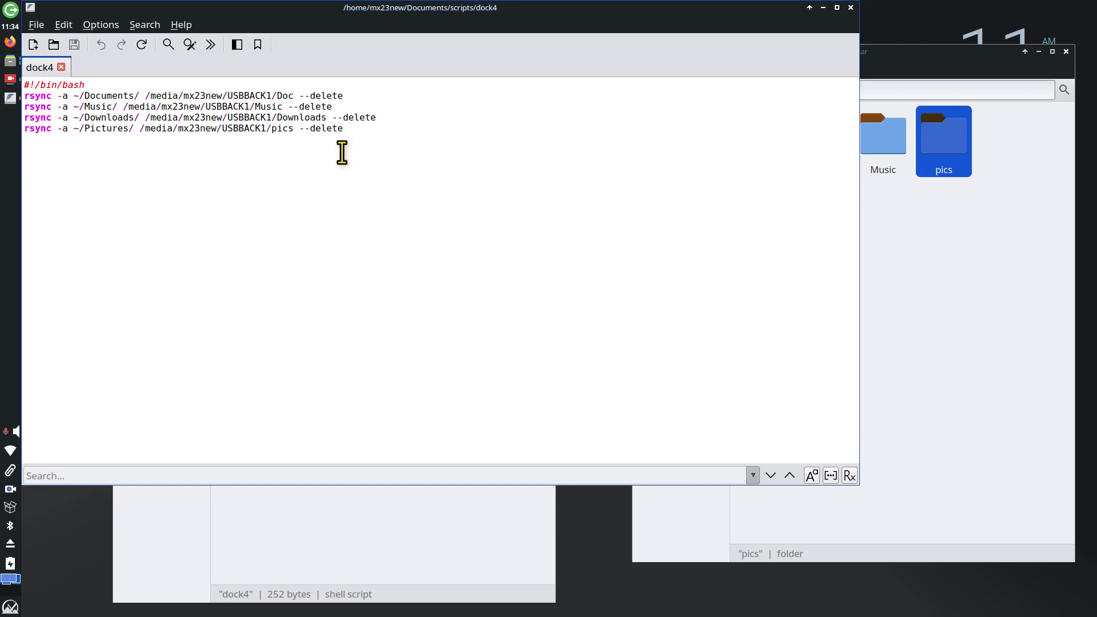
left_click(850, 7)
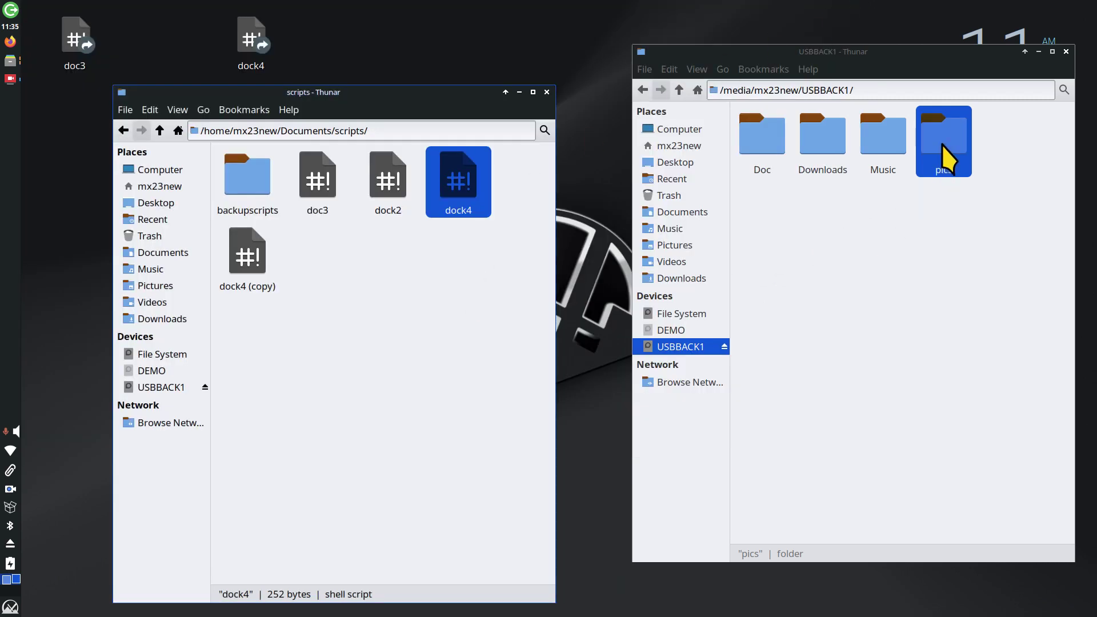
- Delete the screenshot file Screenshot_2023-08-01_22-30-22.png from the home Pictures folder
left_click(685, 246)
left_click(767, 449)
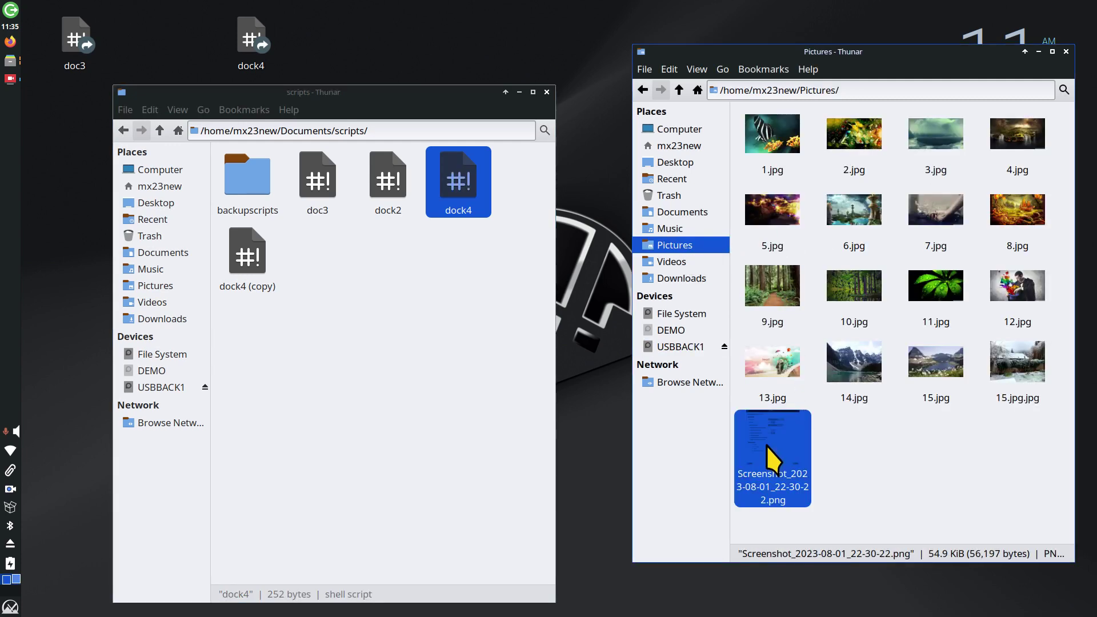
key("Delete")
- Inspect the pics folder on USBBACK1 and compare its files with the home Pictures folder
left_click(679, 347)
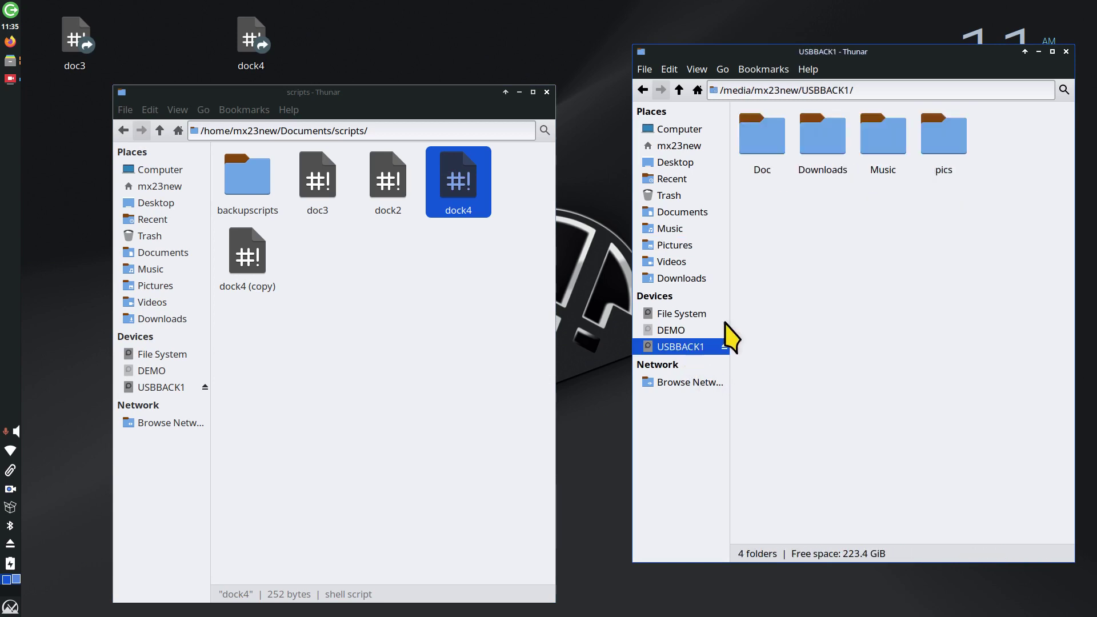
double_click(941, 143)
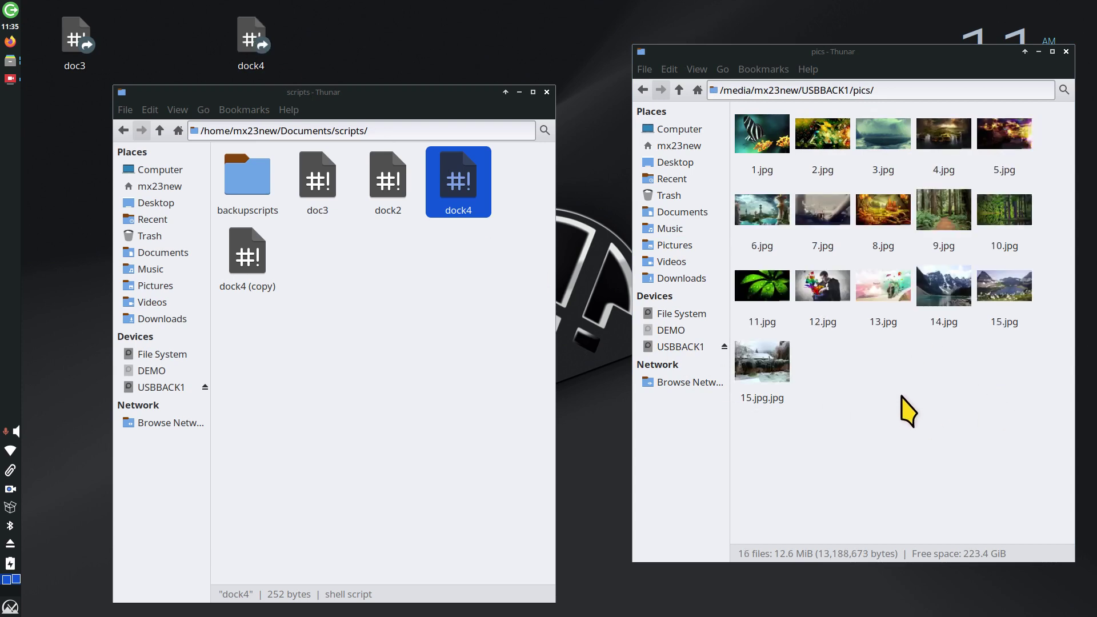
left_click(684, 246)
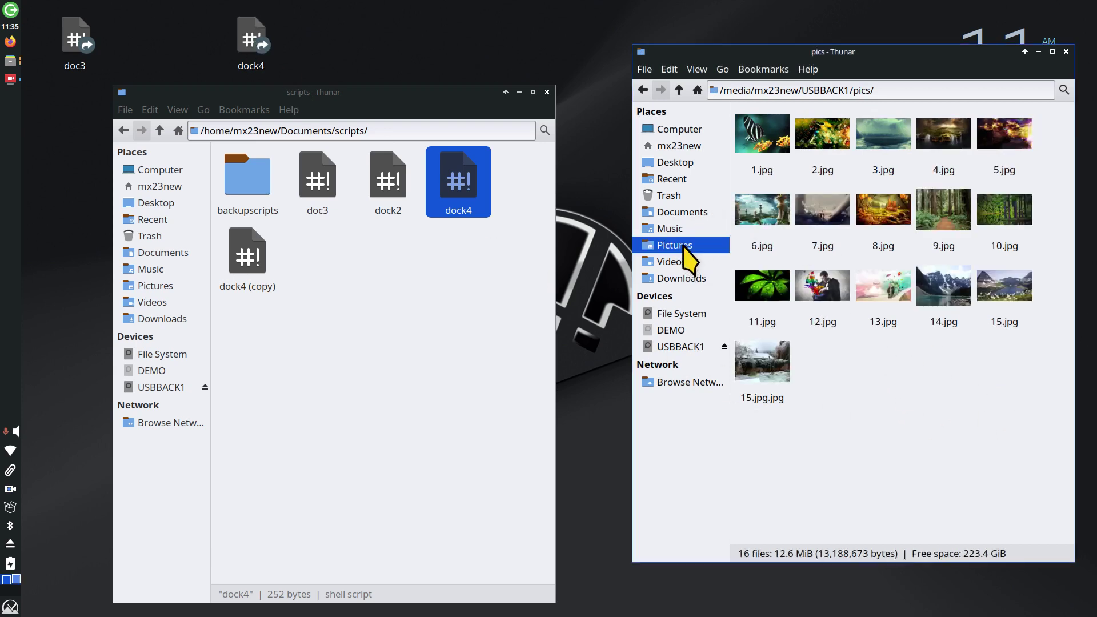
left_click(678, 347)
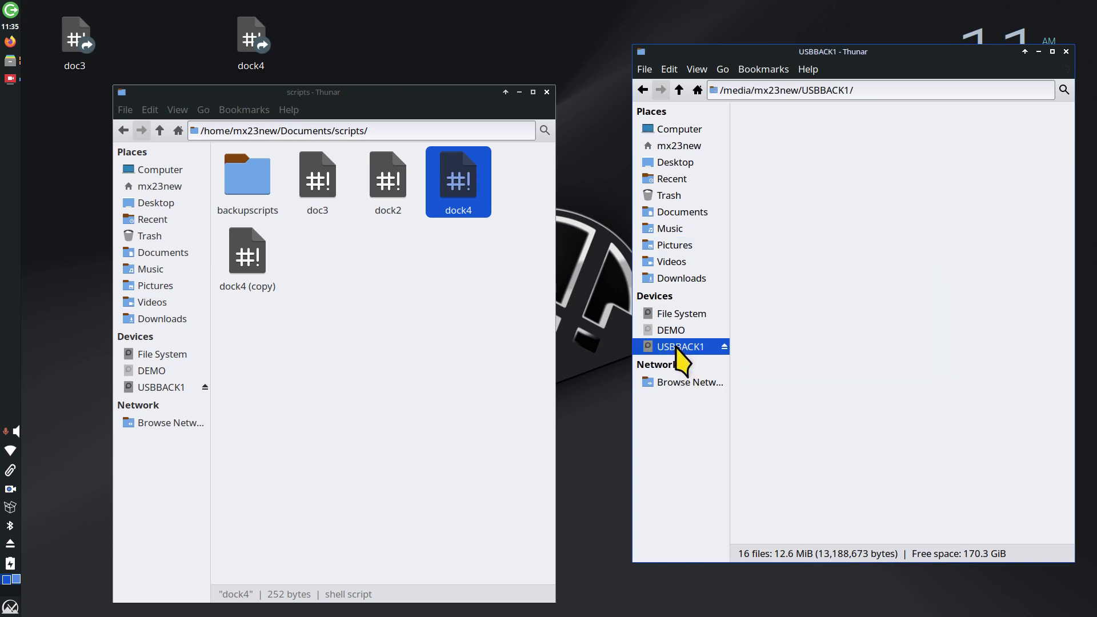
double_click(937, 135)
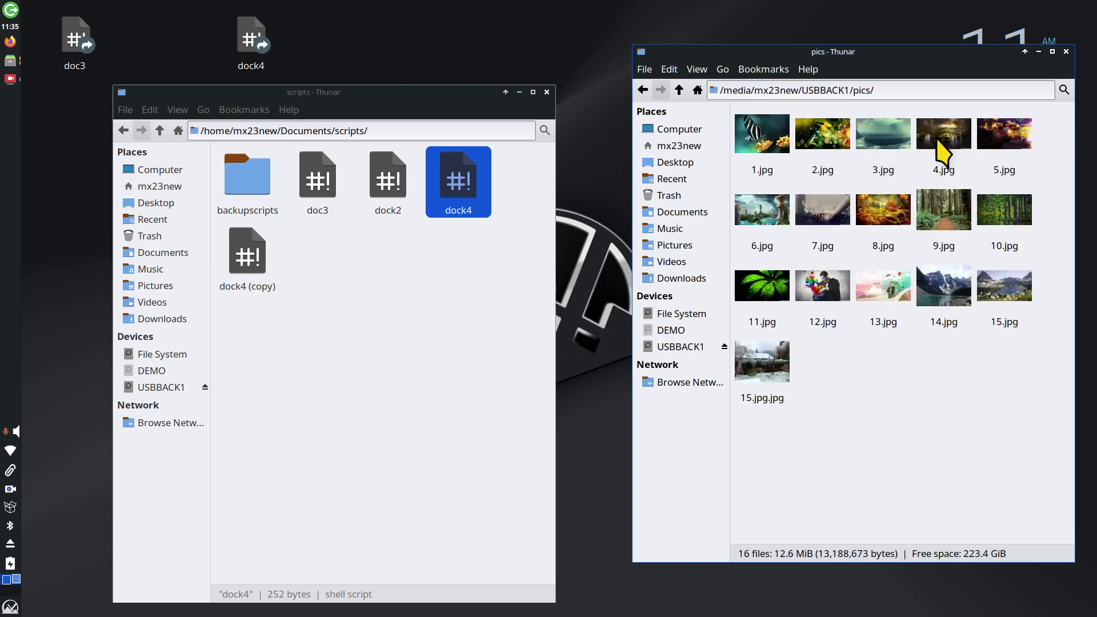
- Open the dock4 script from the scripts folder to review its four rsync lines, and close it
left_click(511, 391)
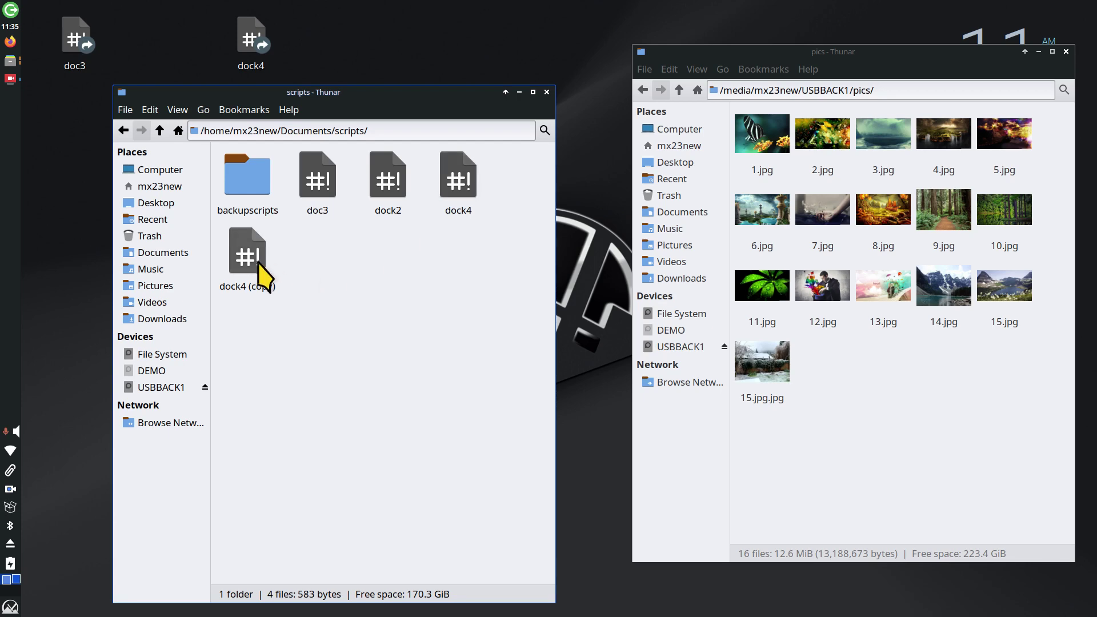
double_click(451, 180)
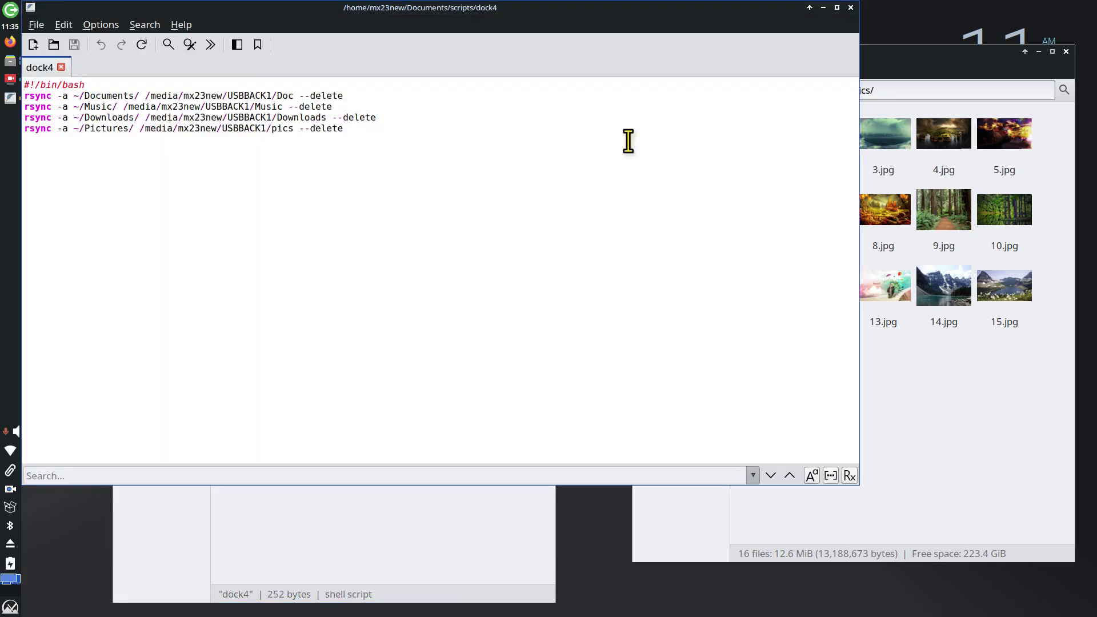
left_click(851, 7)
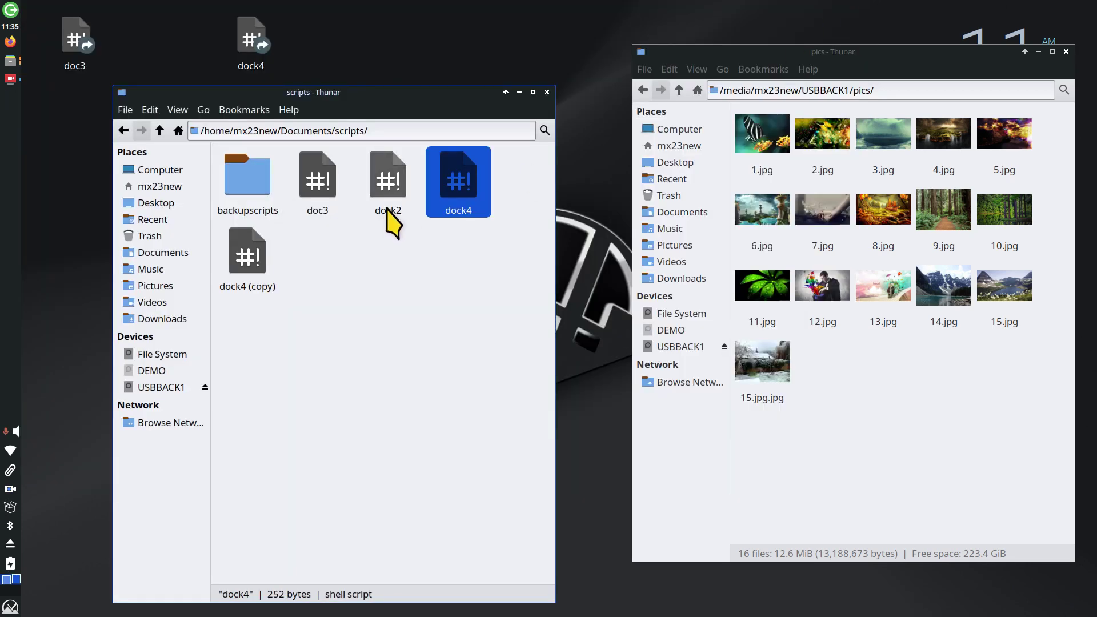
- Close the scripts folder window and delete the doc3 and dock4 links from the desktop
left_click(546, 91)
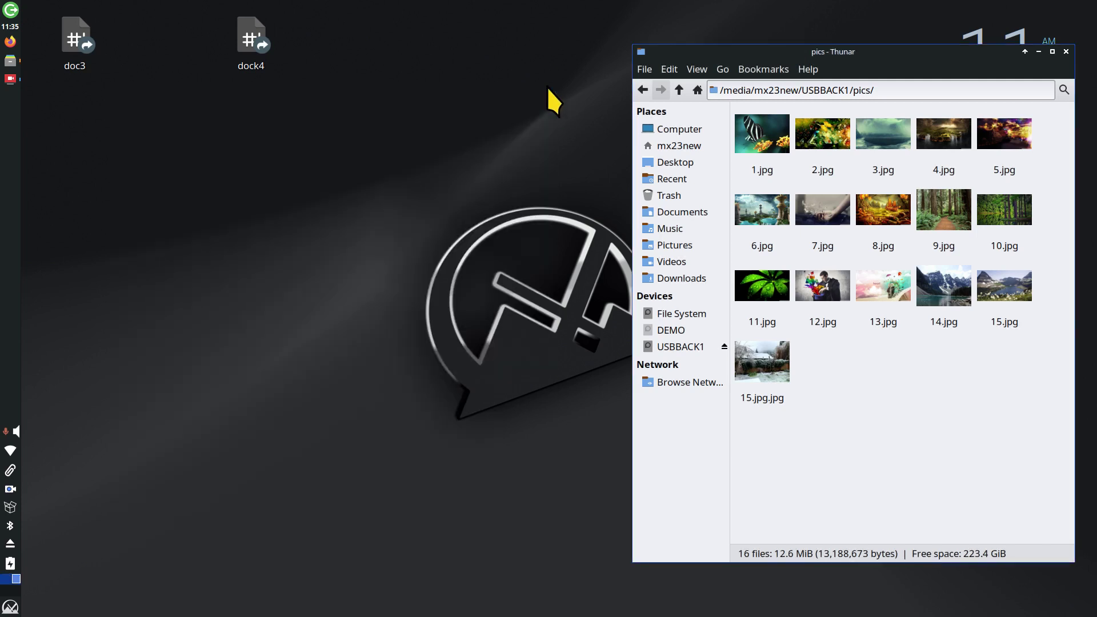
left_click_drag(327, 13, 37, 96)
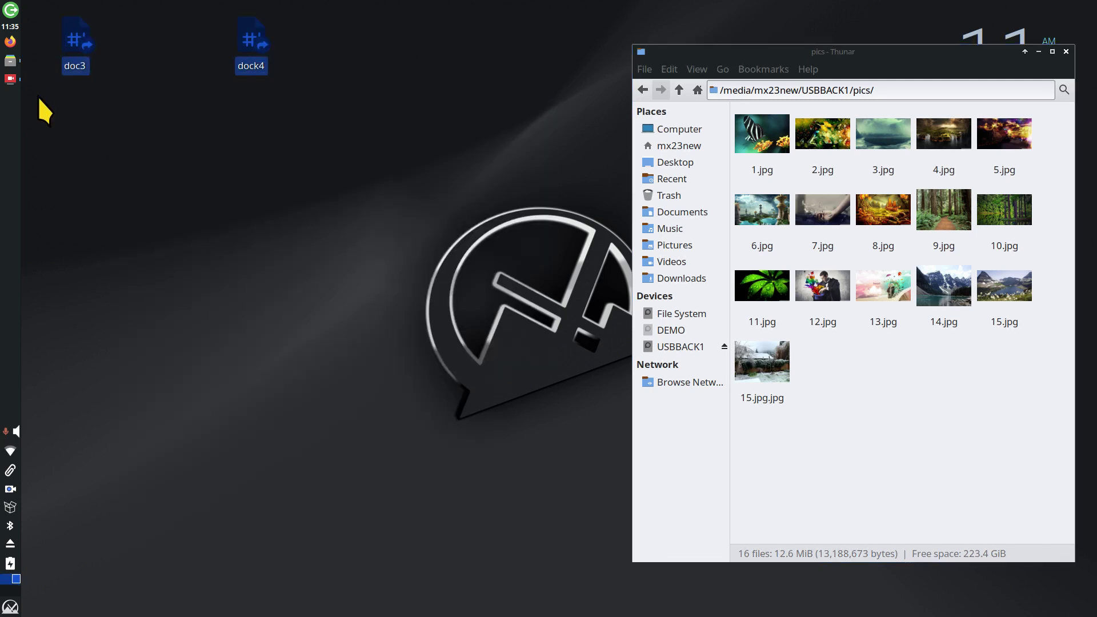
key("Delete")
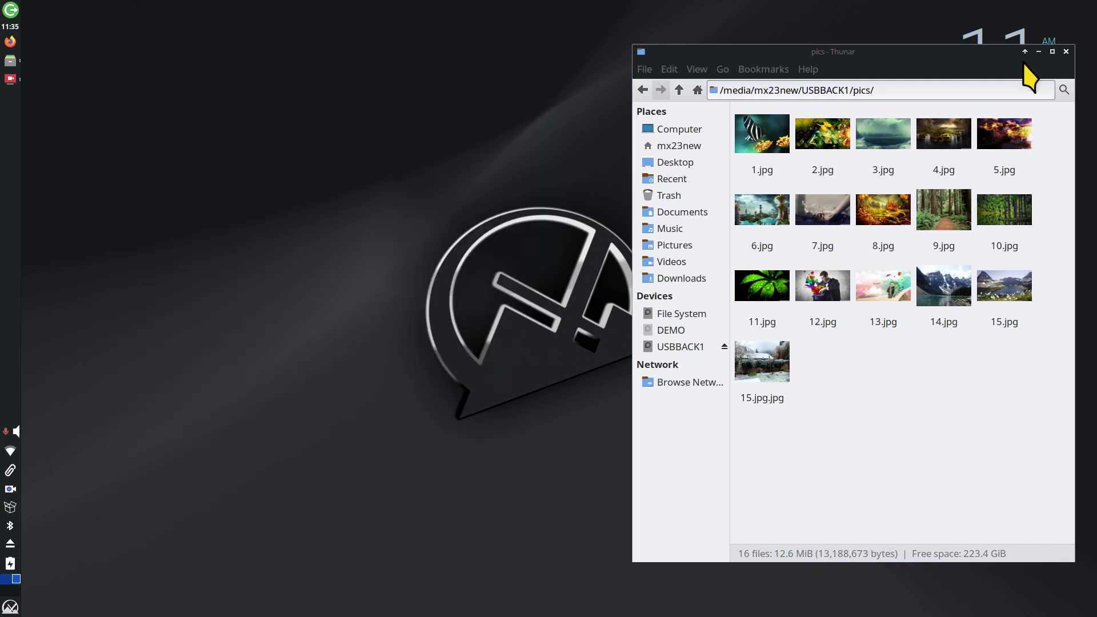
- Return to the top level of USBBACK1 to view the backup folders, and close the file manager window
left_click_drag(939, 56, 647, 79)
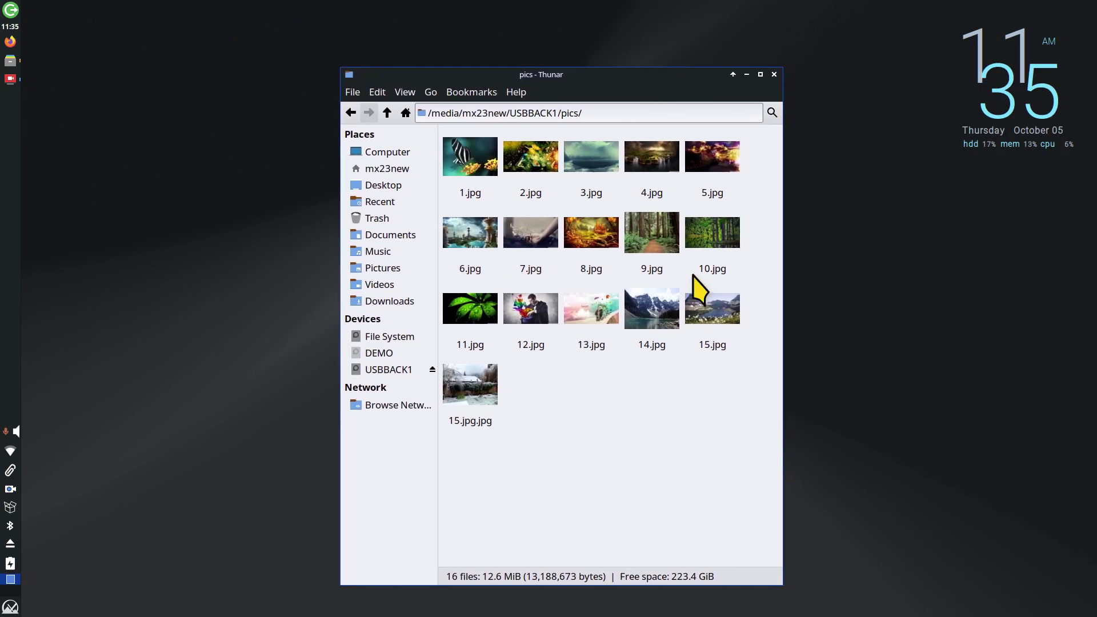
left_click(395, 371)
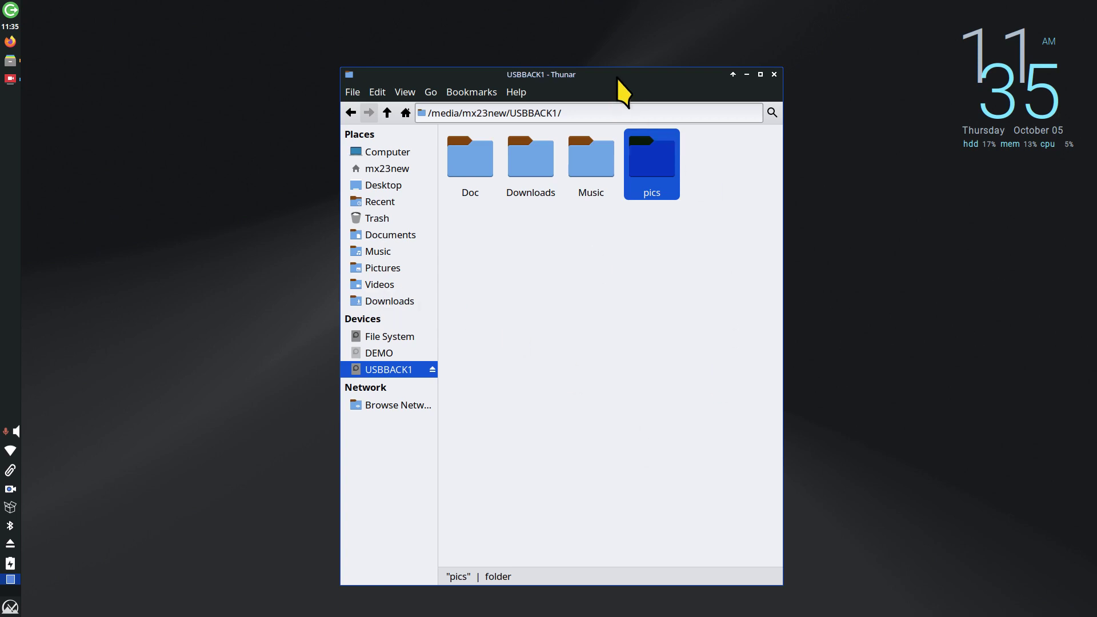
left_click_drag(617, 76, 818, 83)
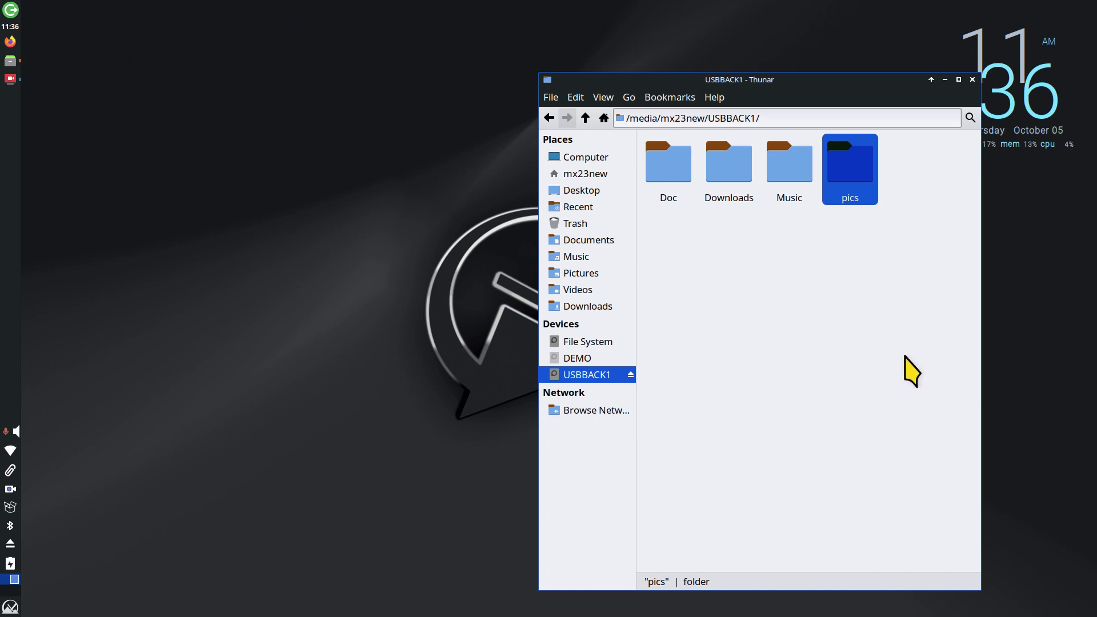
left_click(973, 80)
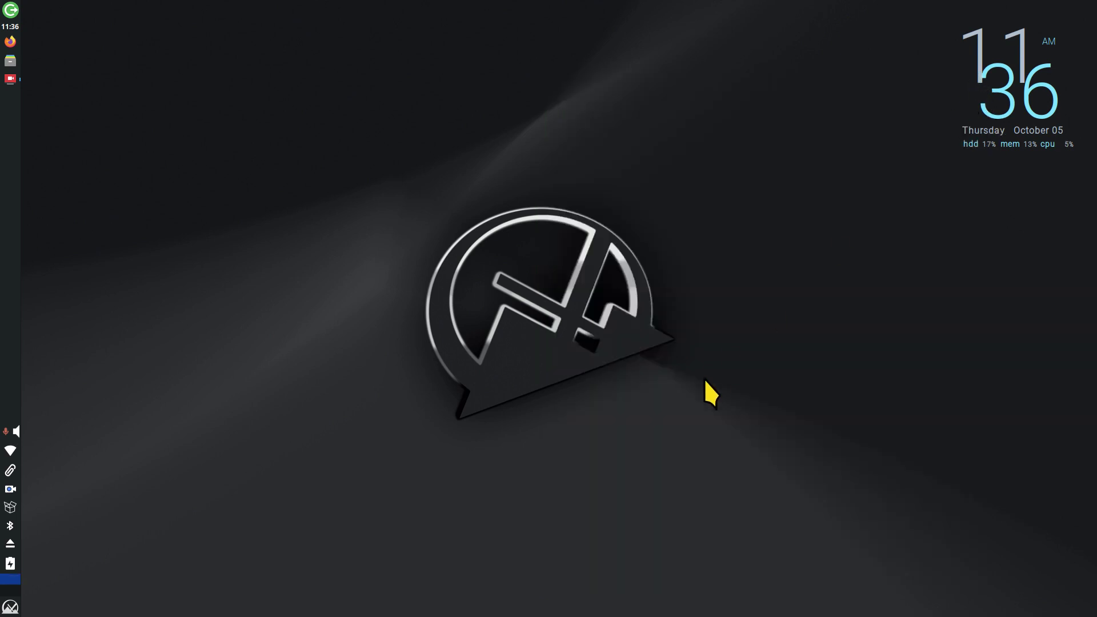